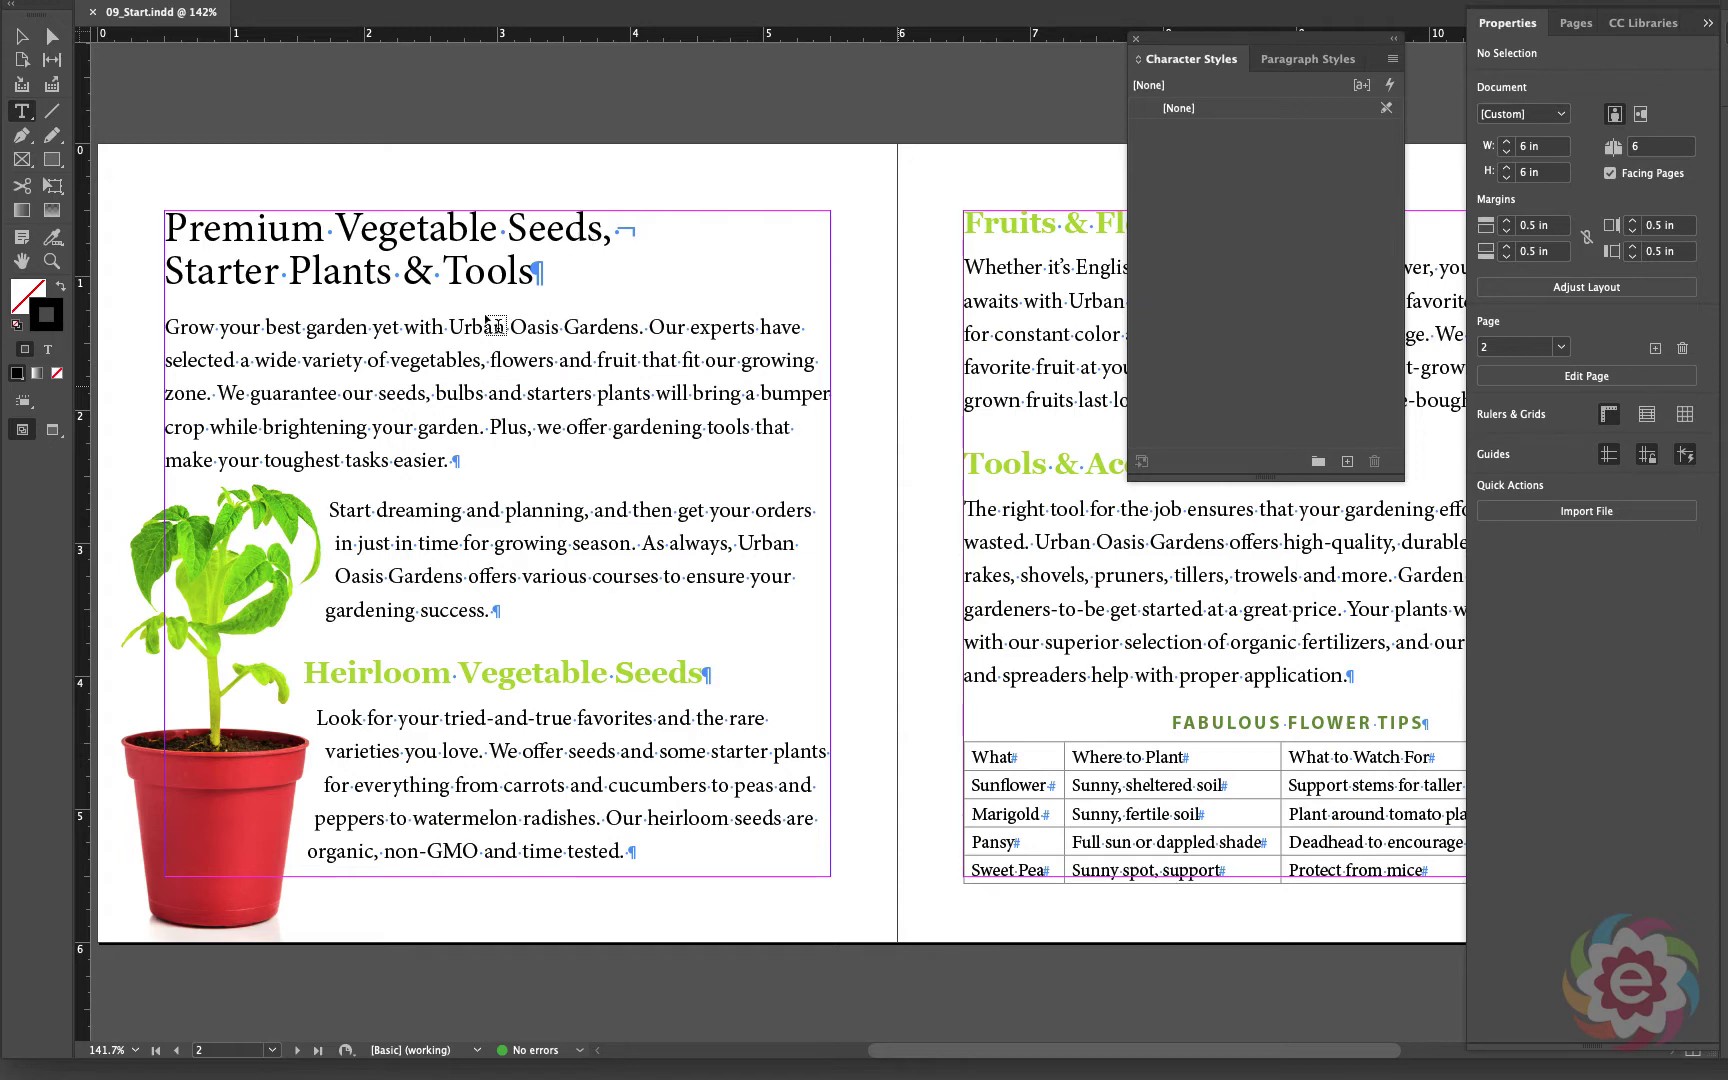
Step: Set the words "Urban Oasis Gardens" in the first intro paragraph to the Bold font style
{"action": "left_click", "coordinate": [450, 325]}
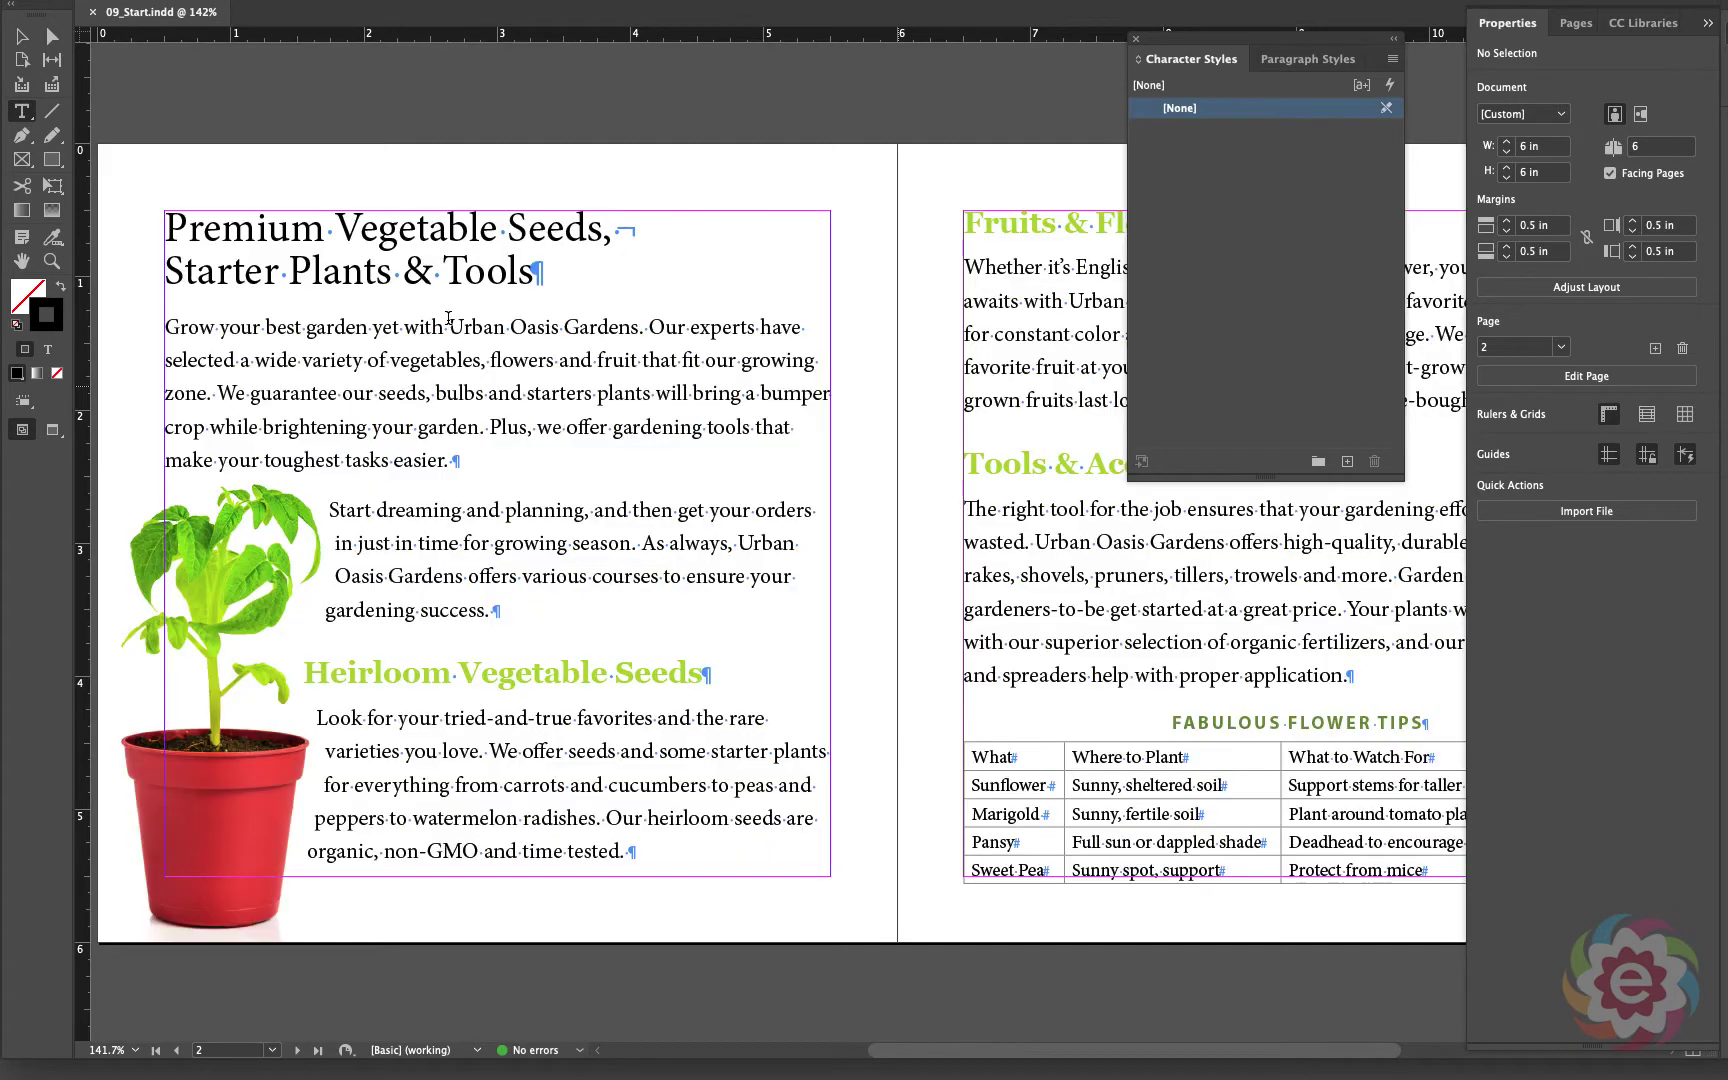
{"action": "left_click_drag", "start_coordinate": [451, 325], "coordinate": [637, 316]}
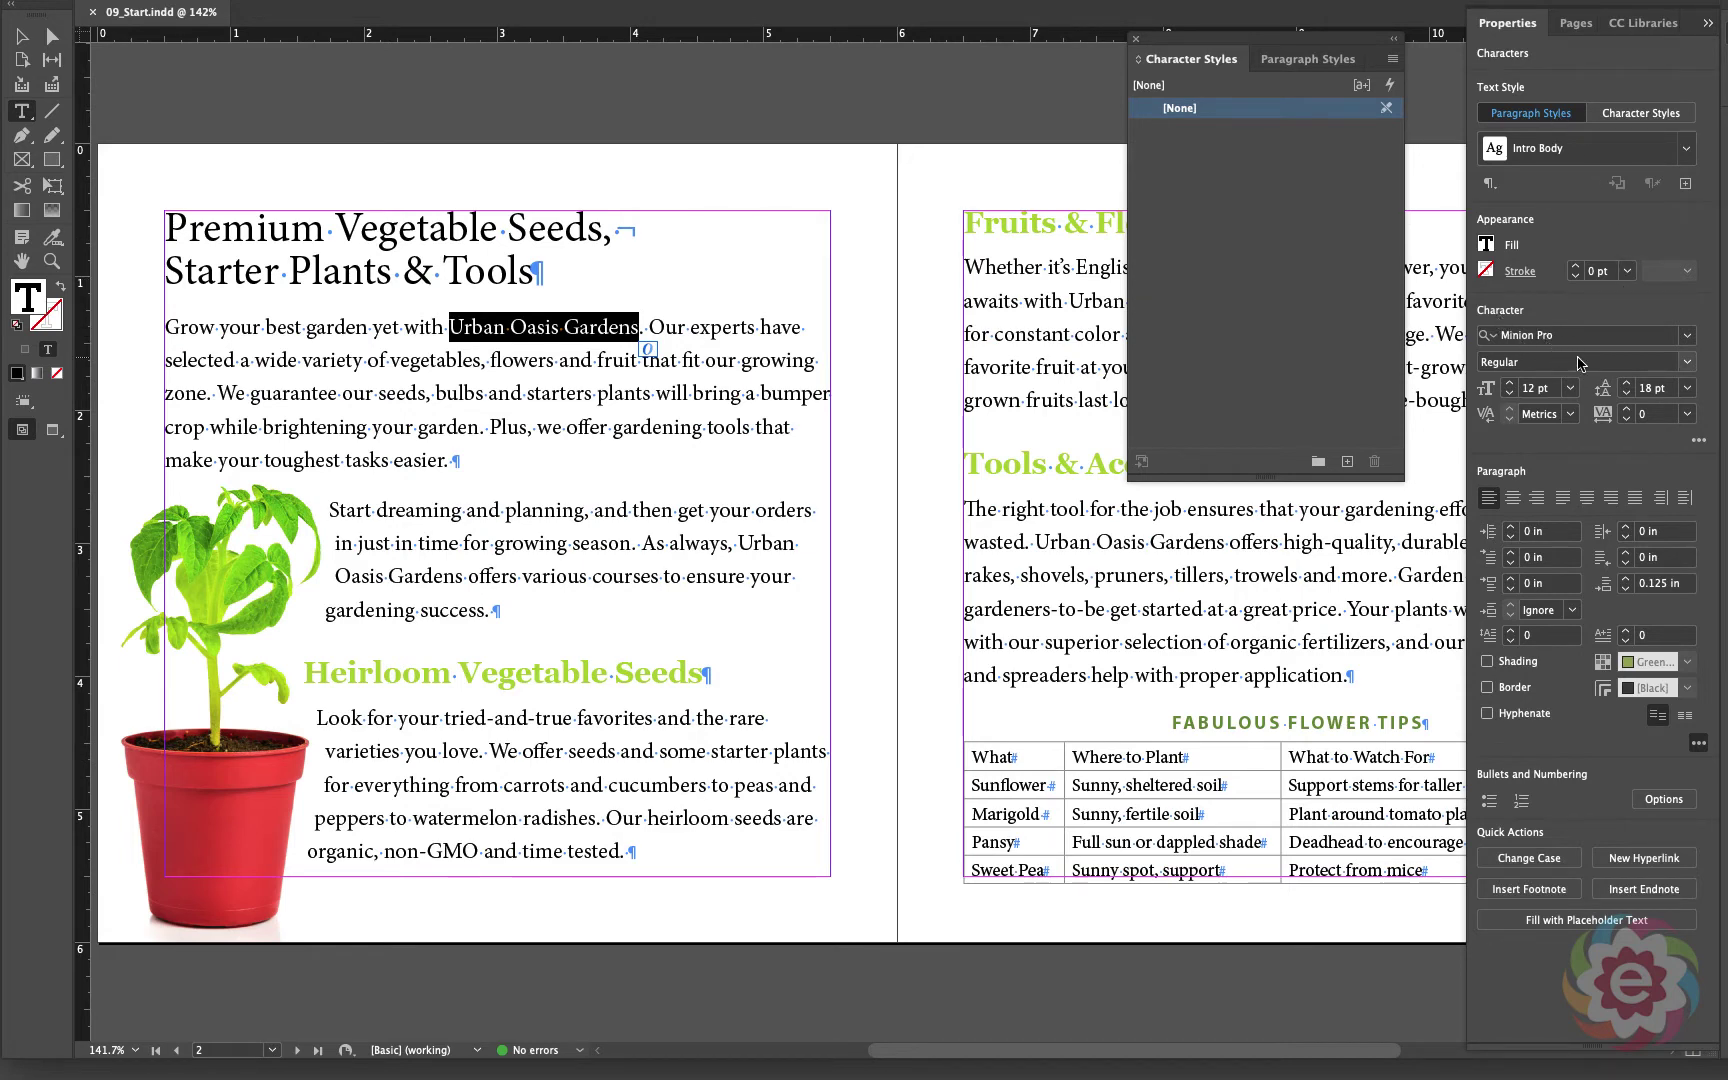
{"action": "left_click", "coordinate": [1688, 363]}
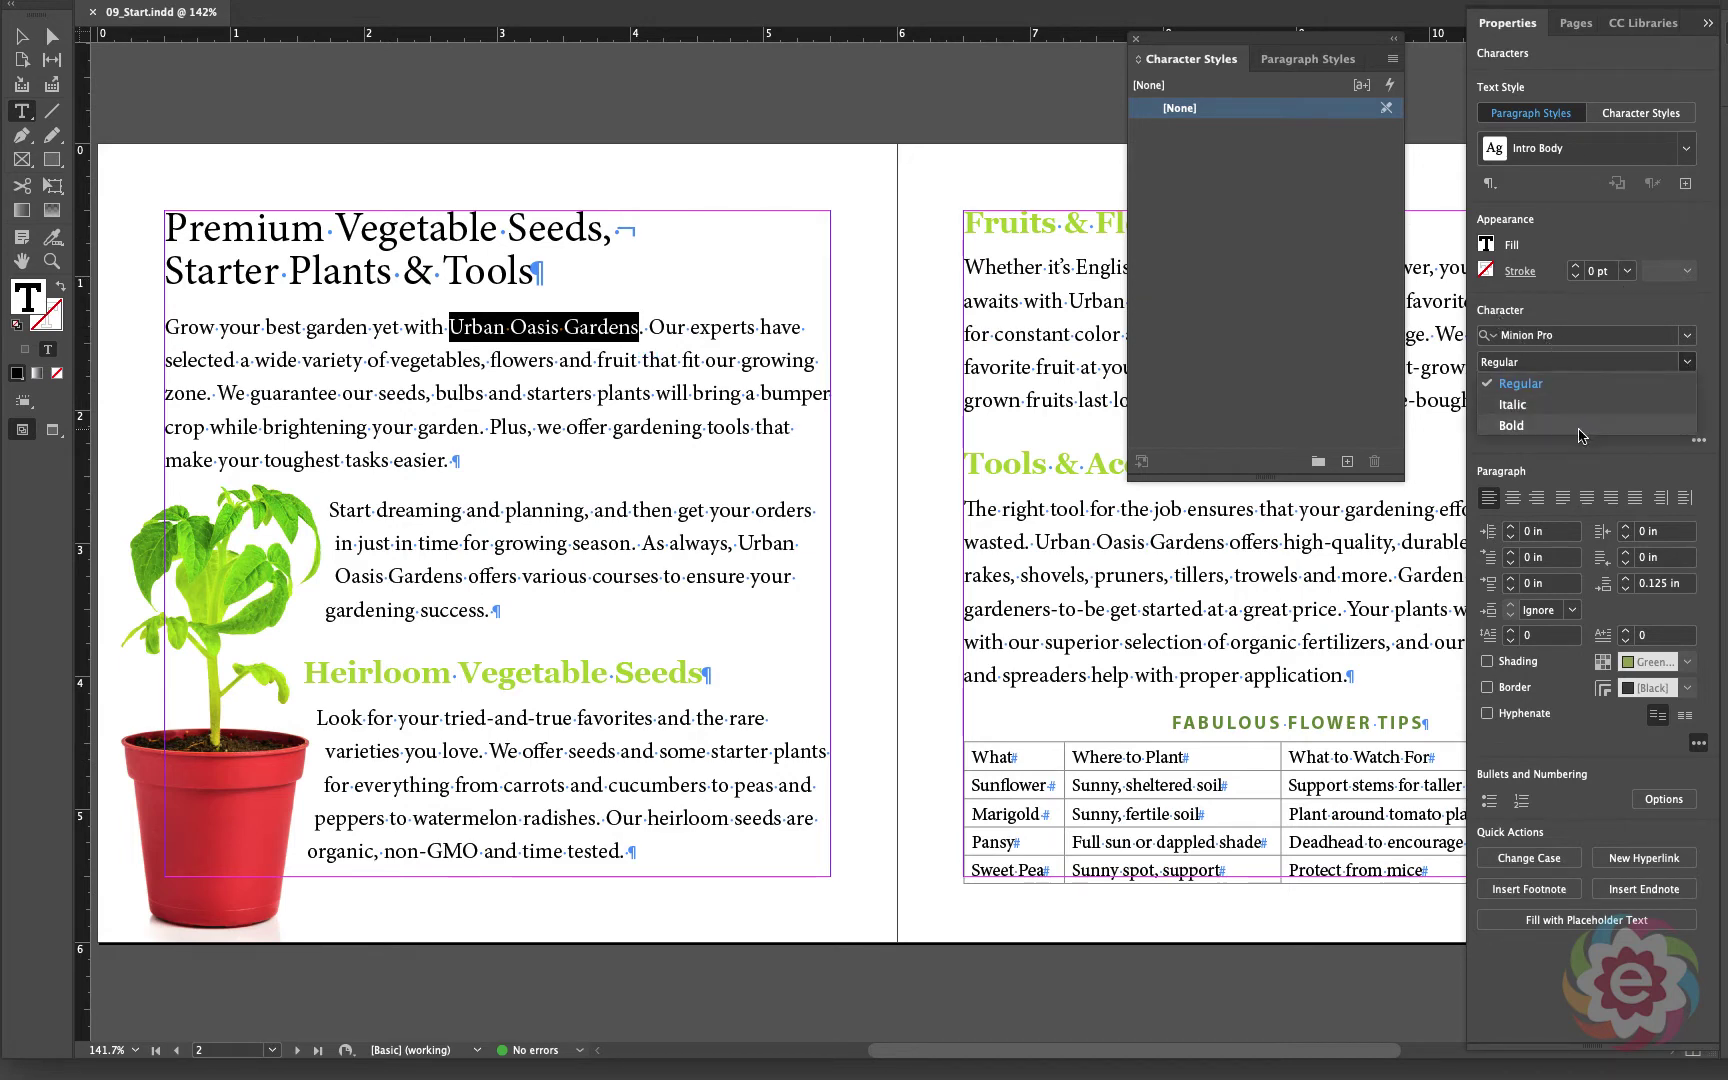
{"action": "left_click", "coordinate": [1580, 428]}
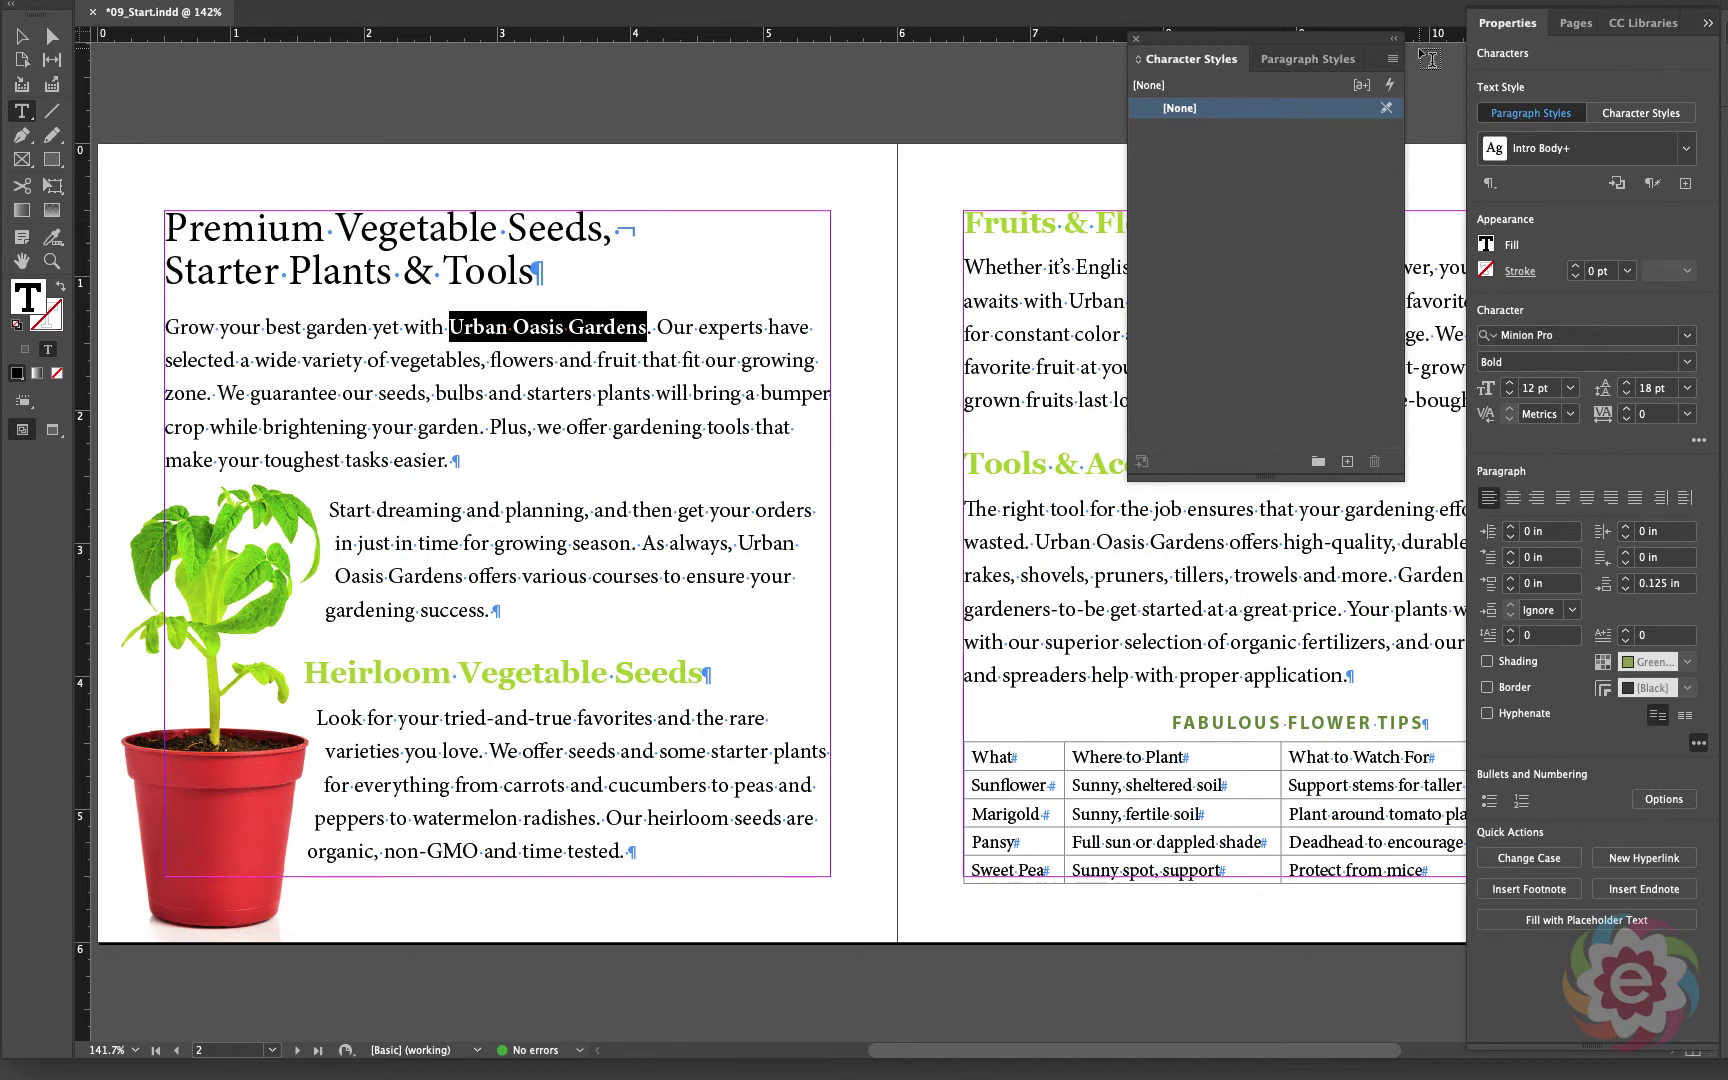
Step: Create a character style named BOLD from the selected bold text, with the shortcut Cmd+Num 1
{"action": "left_click", "coordinate": [1392, 63]}
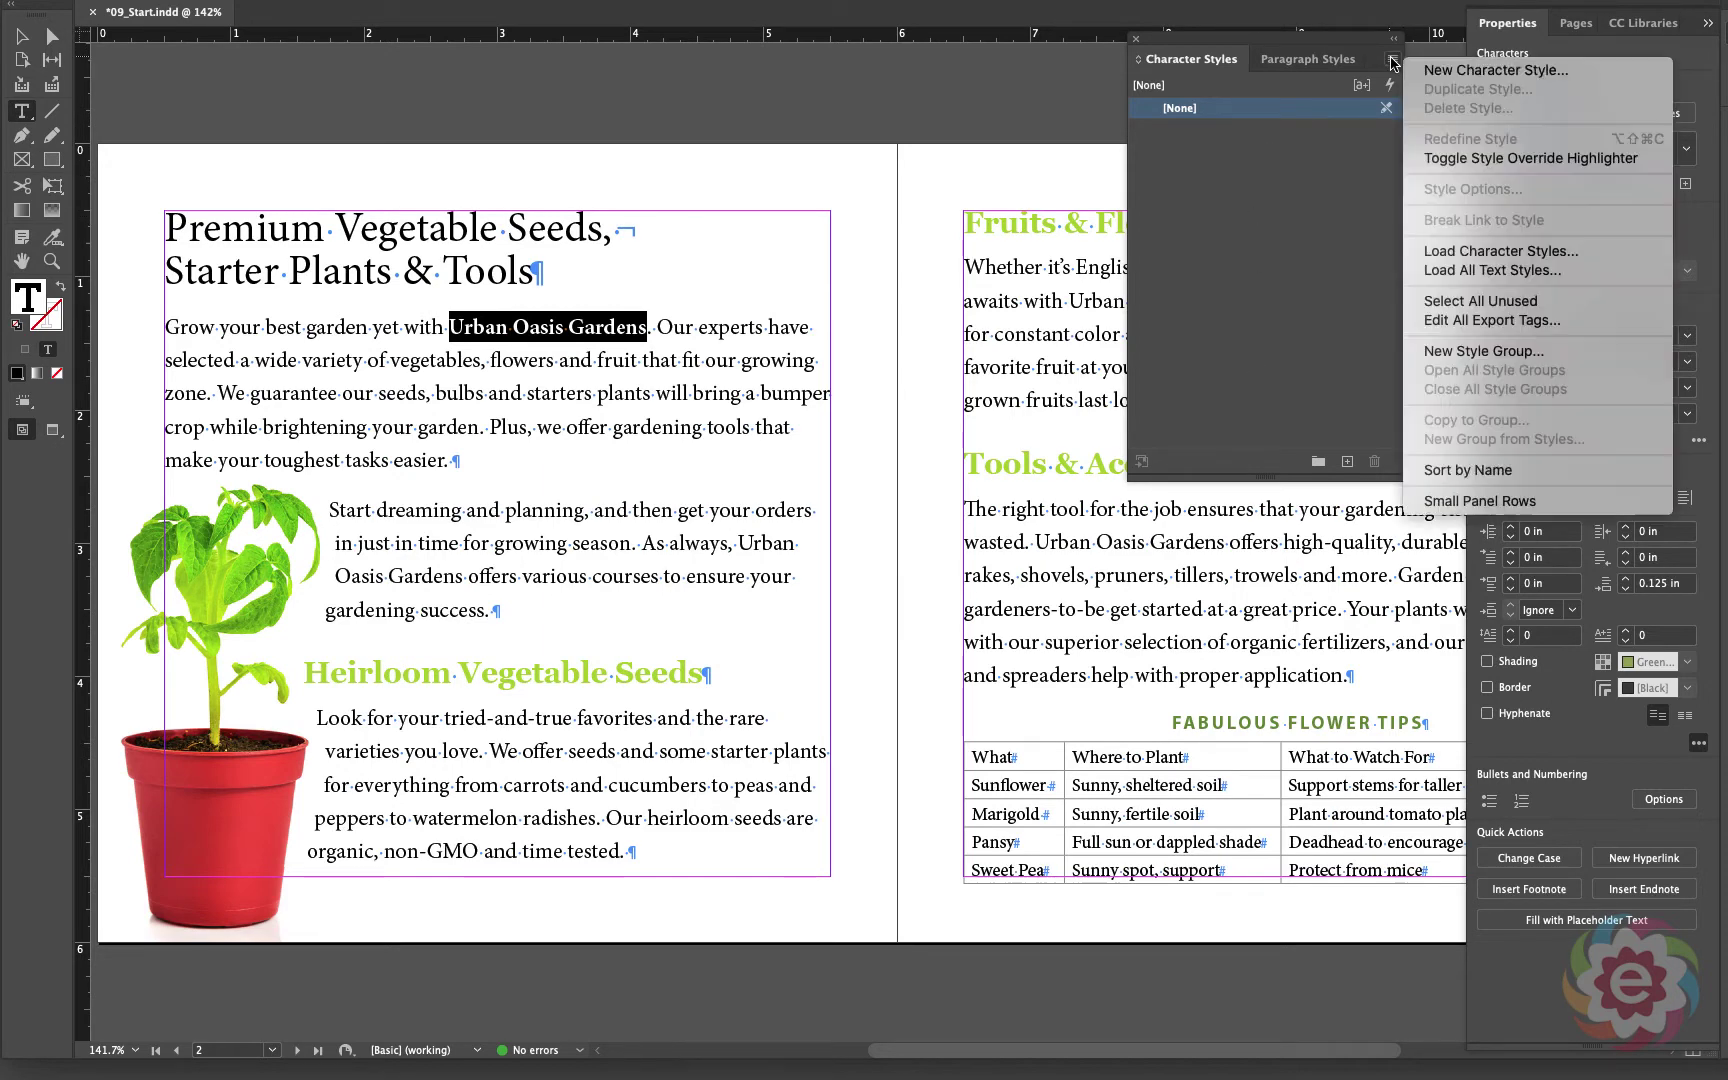
{"action": "left_click", "coordinate": [1462, 71]}
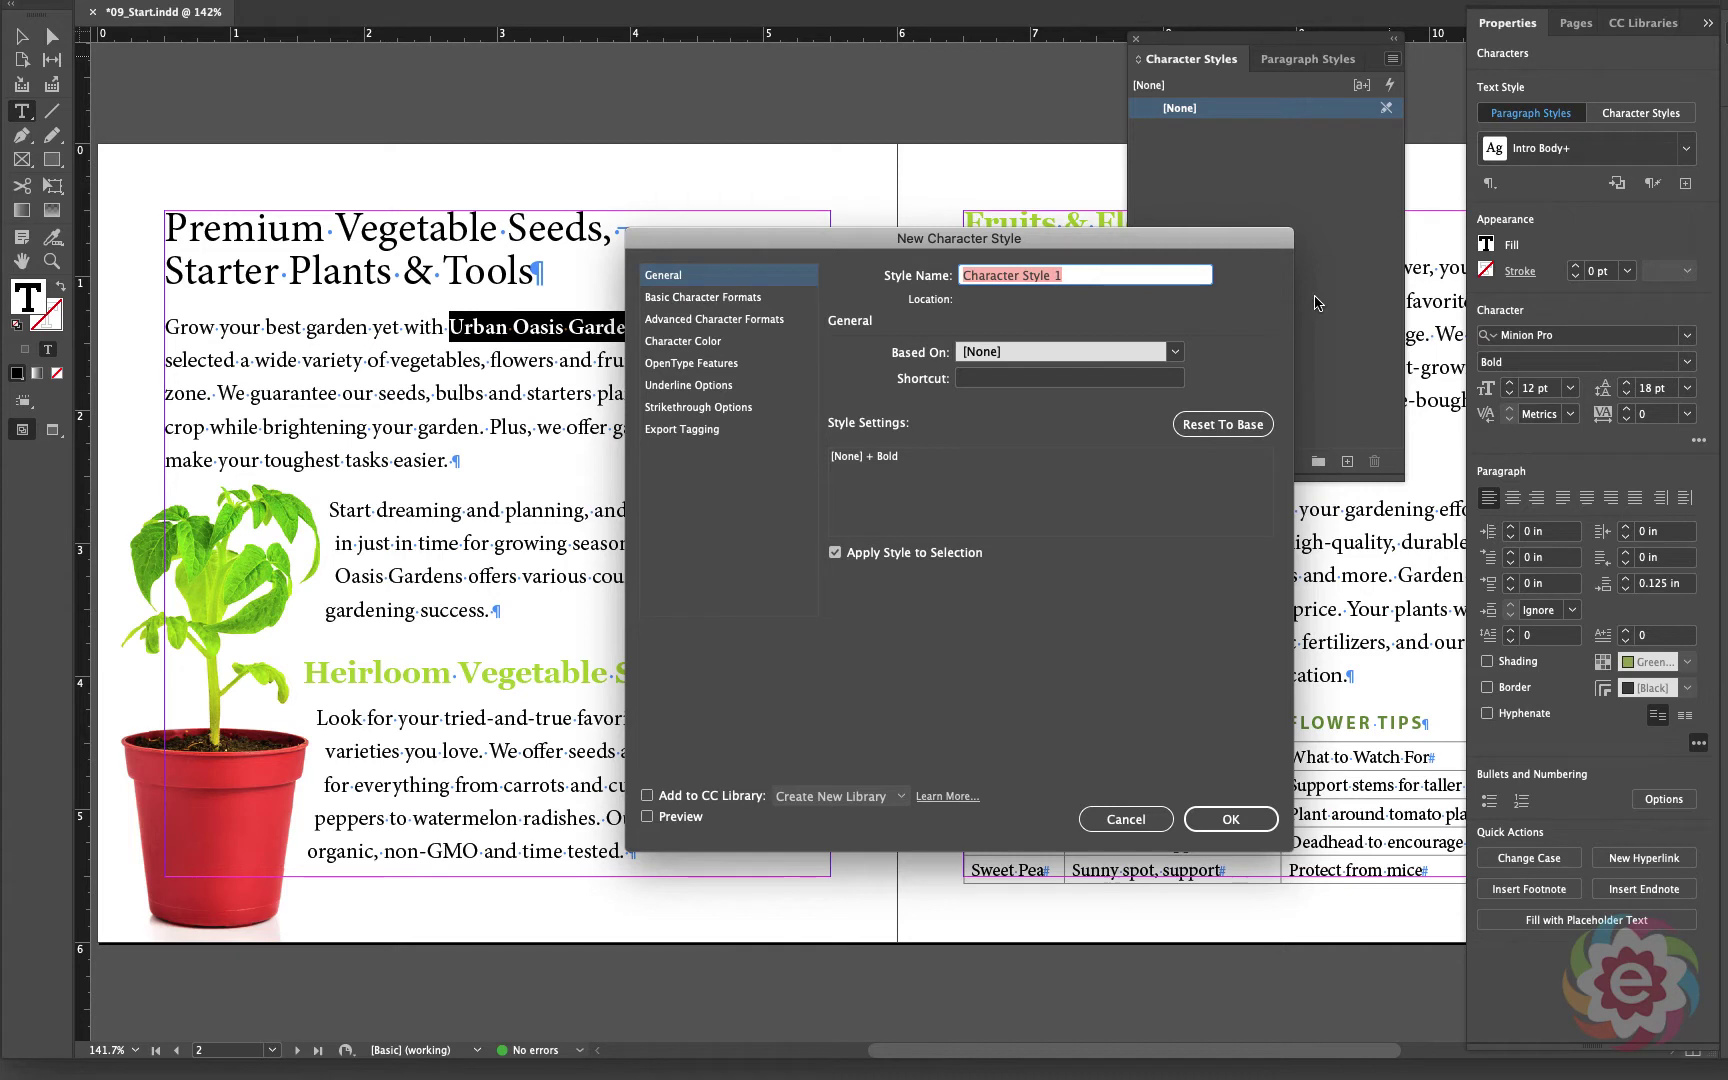
{"action": "type", "text": "BO"}
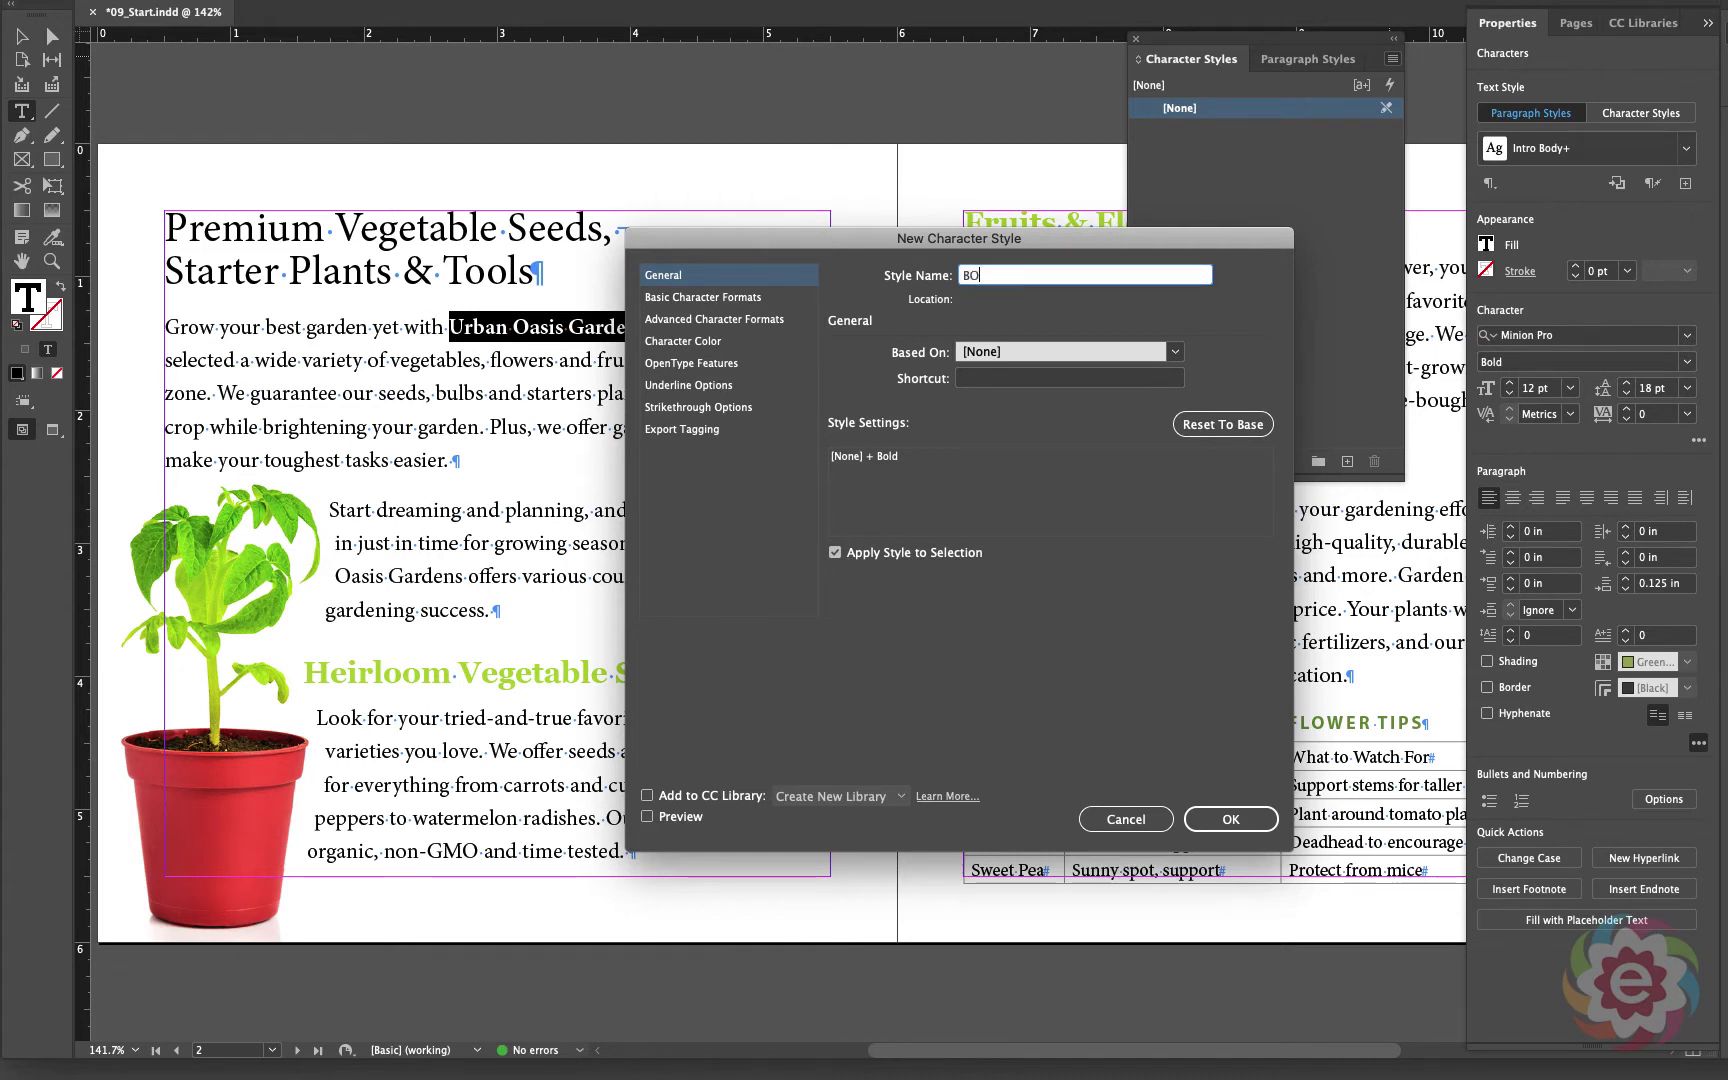
{"action": "type", "text": "LD"}
{"action": "left_click", "coordinate": [1030, 379]}
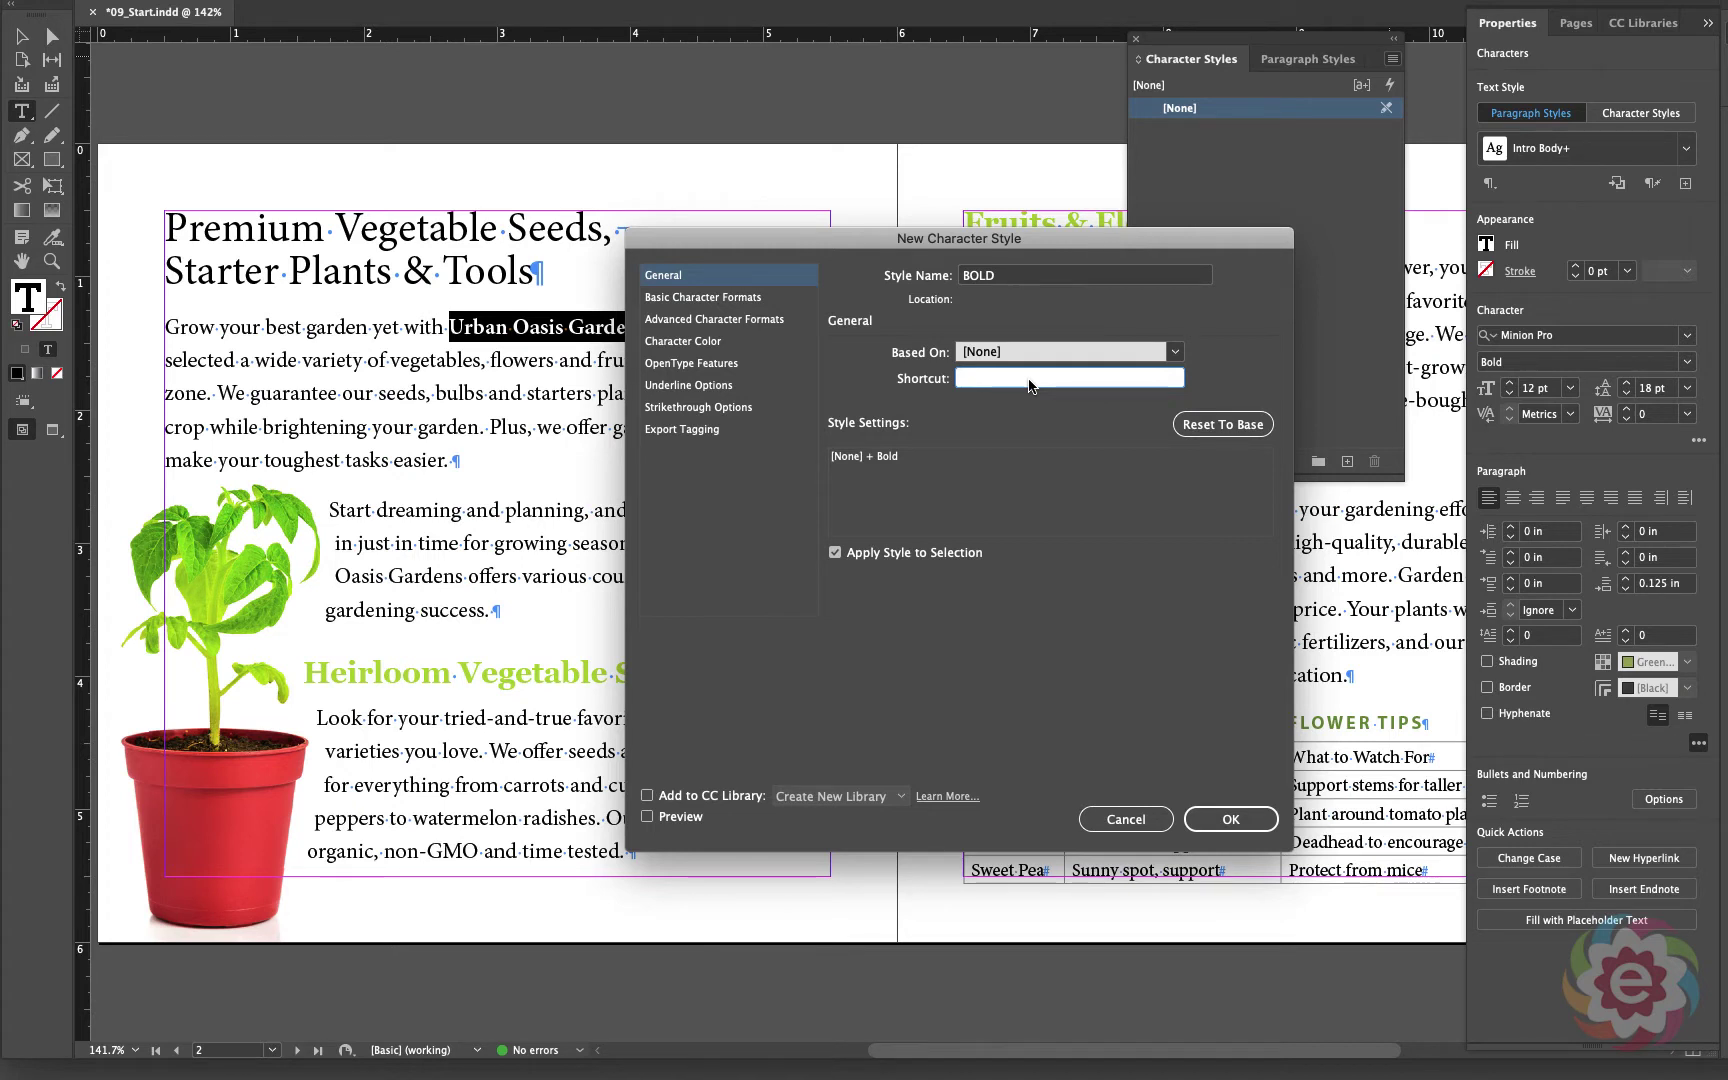
{"action": "key", "text": "super+KP_1"}
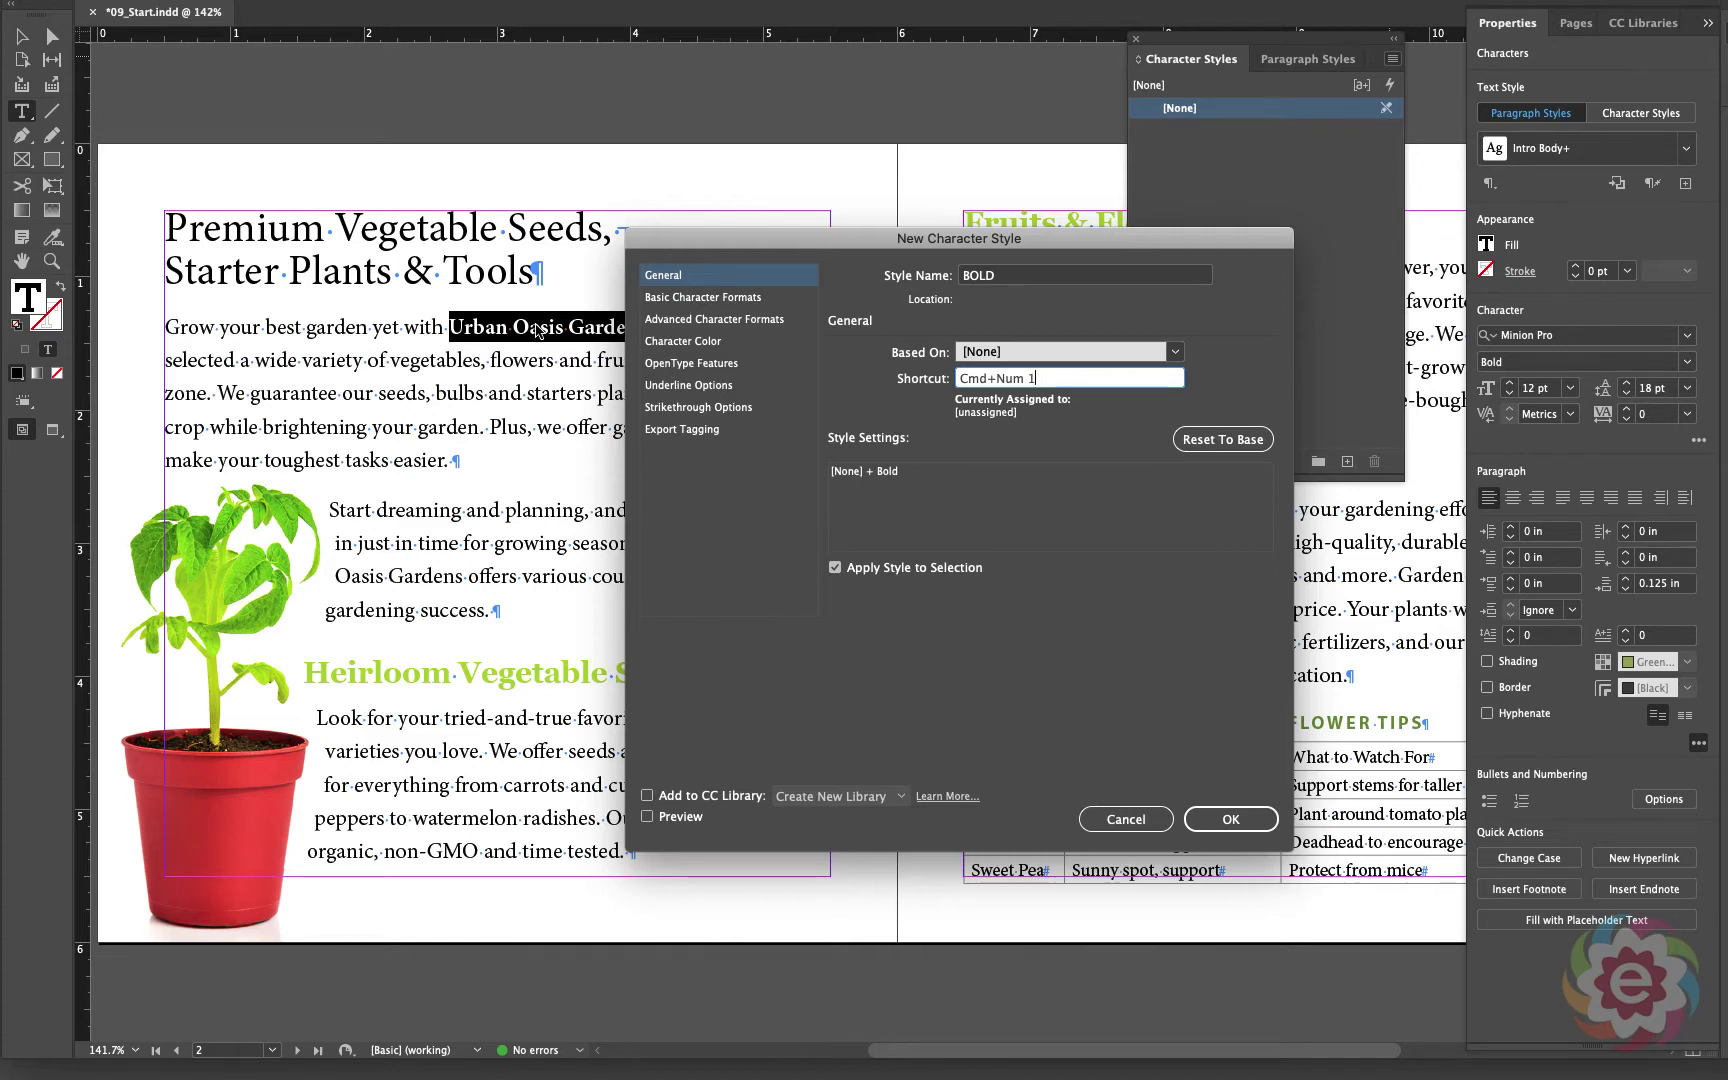
{"action": "left_click", "coordinate": [1222, 820]}
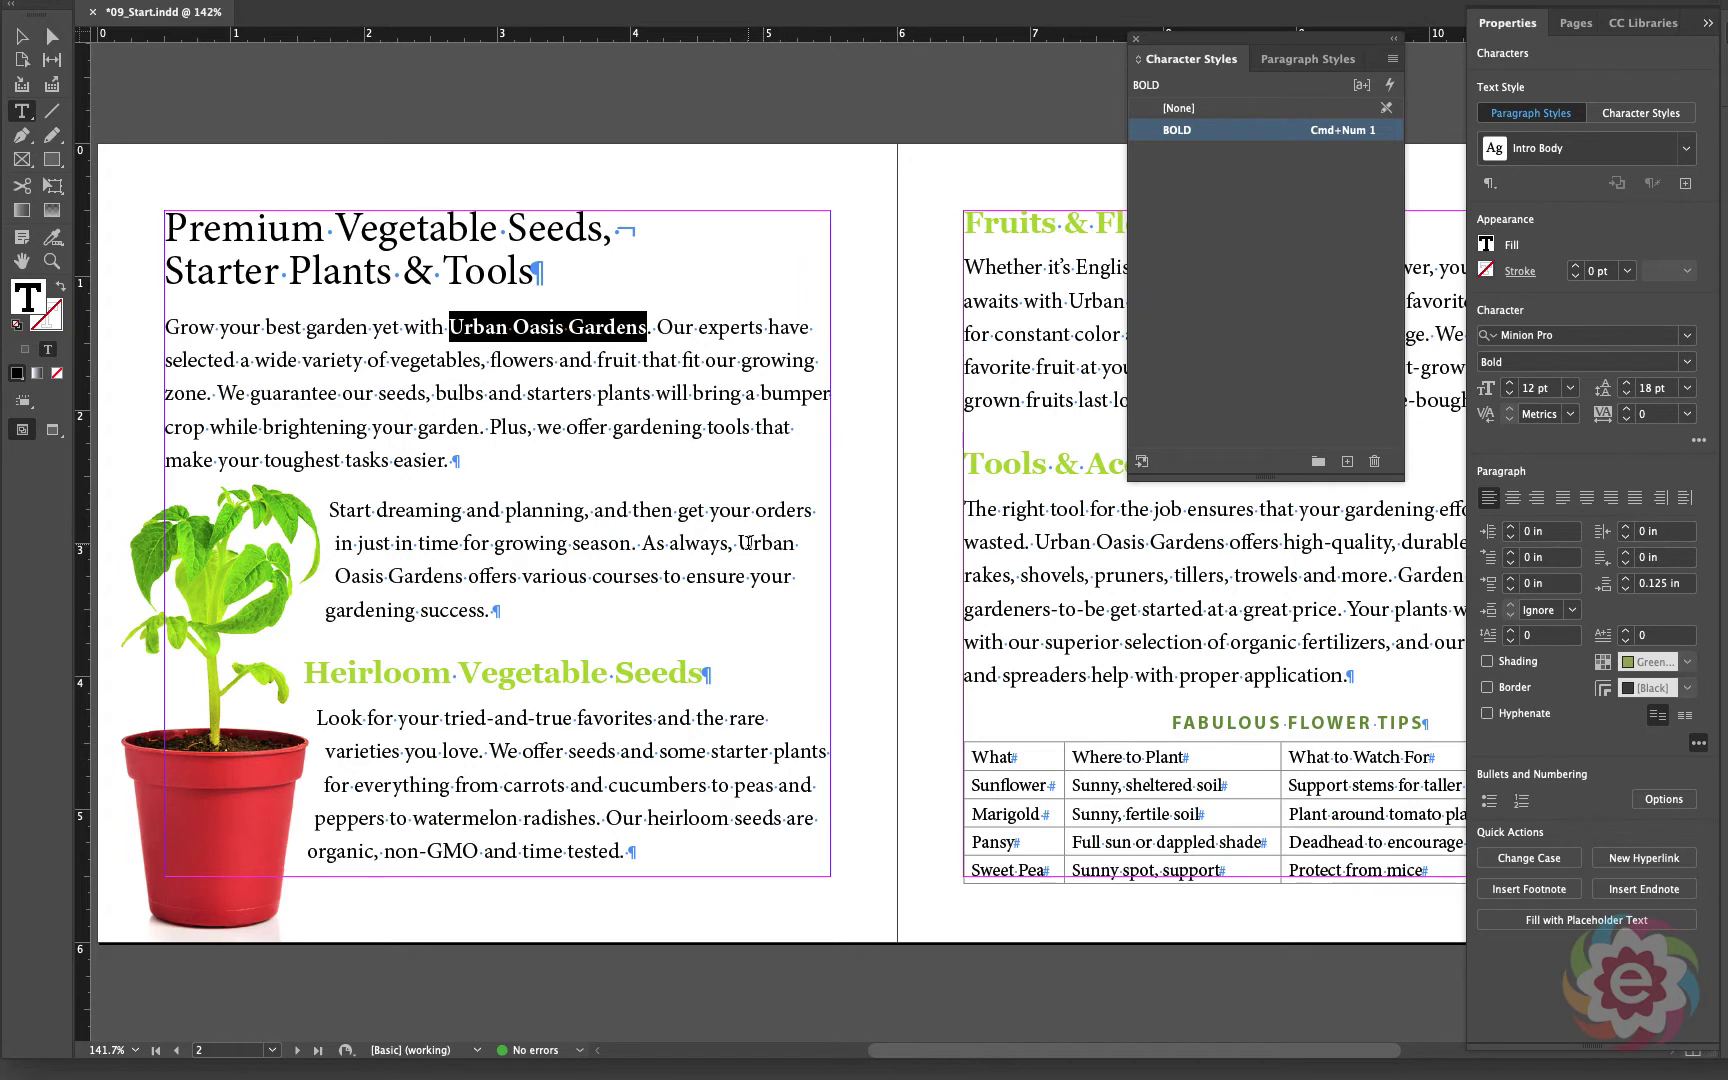
Step: Apply the BOLD character style to "Urban Oasis Gardens" in the second paragraph and to "iety of veget" in the first
{"action": "left_click_drag", "start_coordinate": [737, 543], "coordinate": [461, 572]}
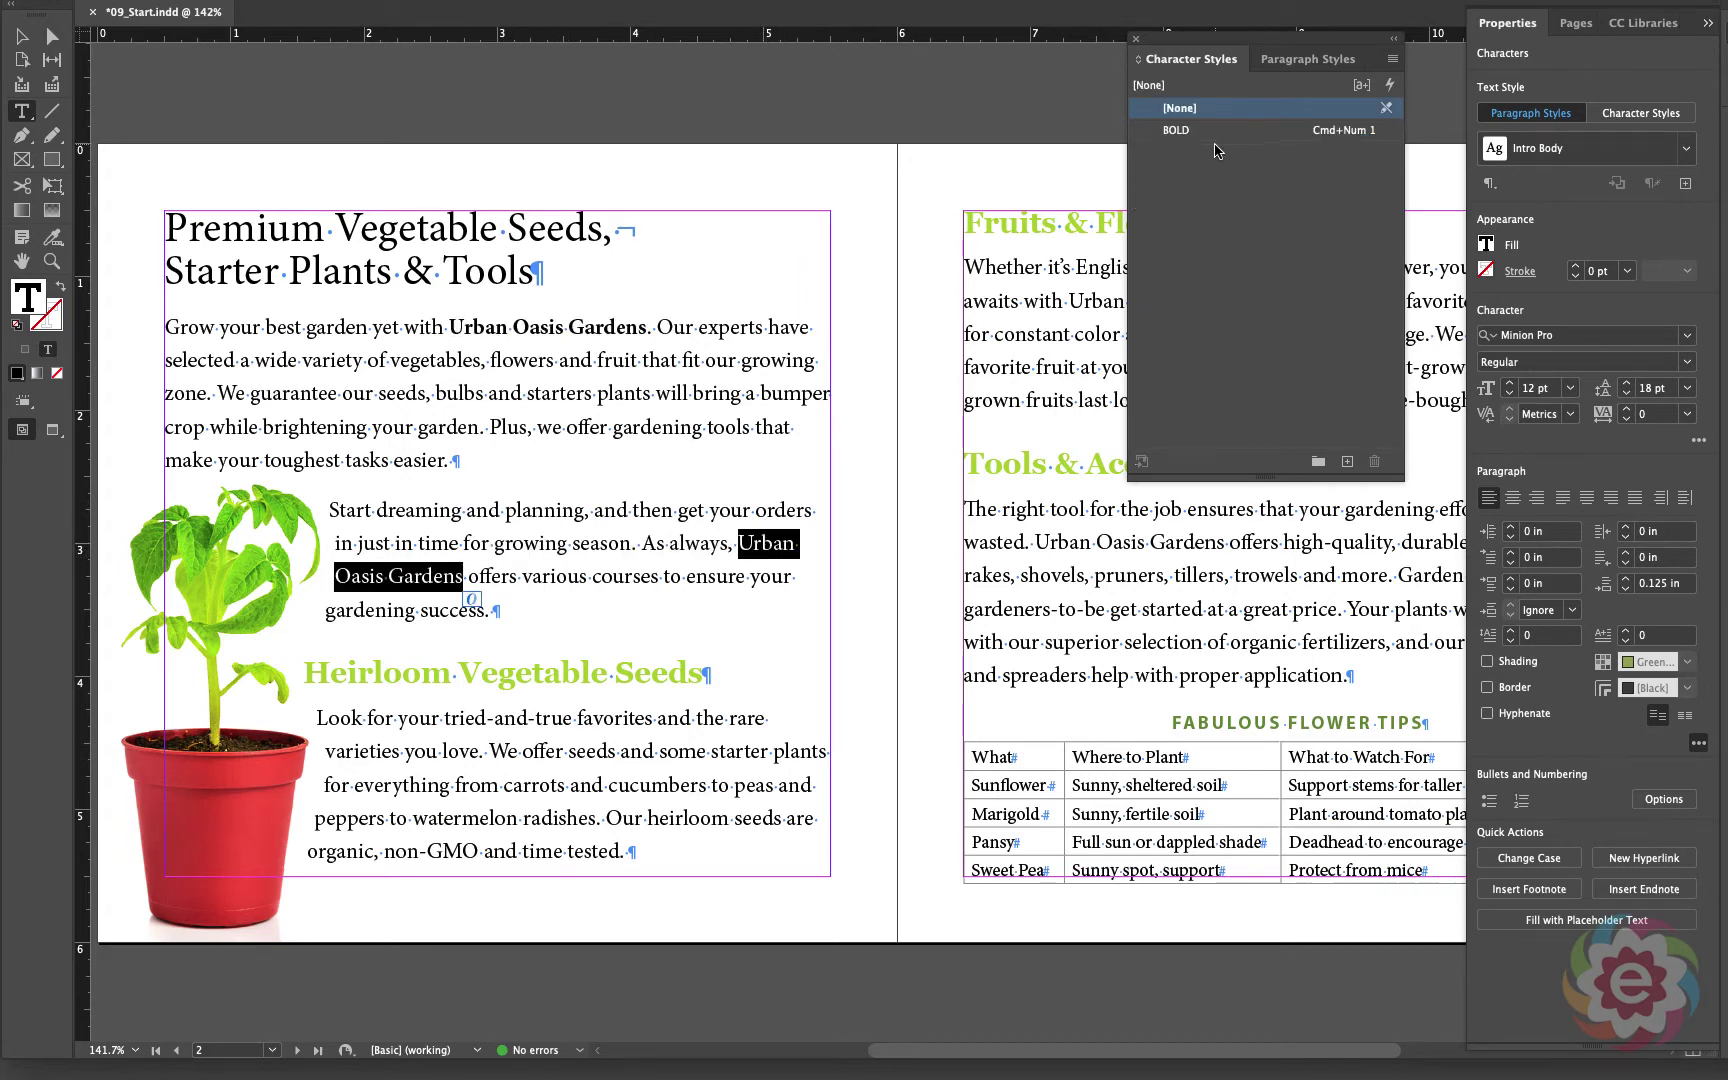
{"action": "left_click", "coordinate": [1208, 131]}
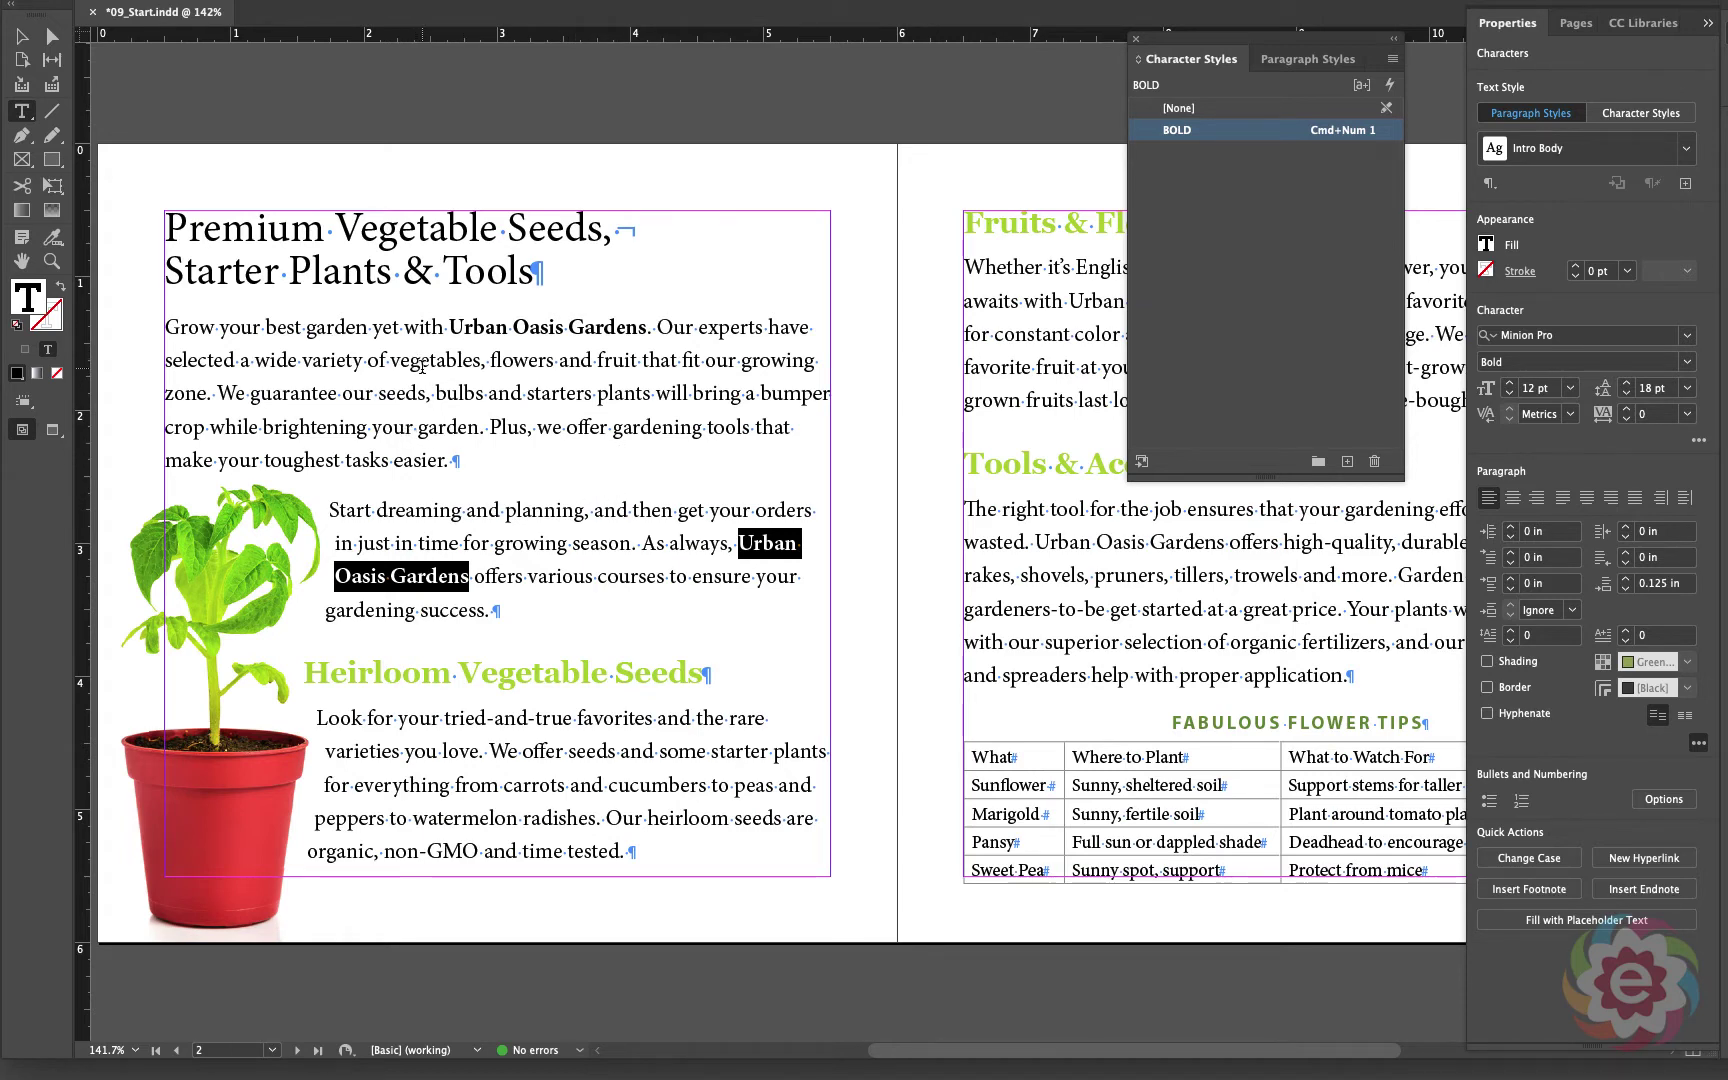
{"action": "left_click", "coordinate": [330, 362]}
{"action": "left_click_drag", "start_coordinate": [330, 362], "coordinate": [437, 362]}
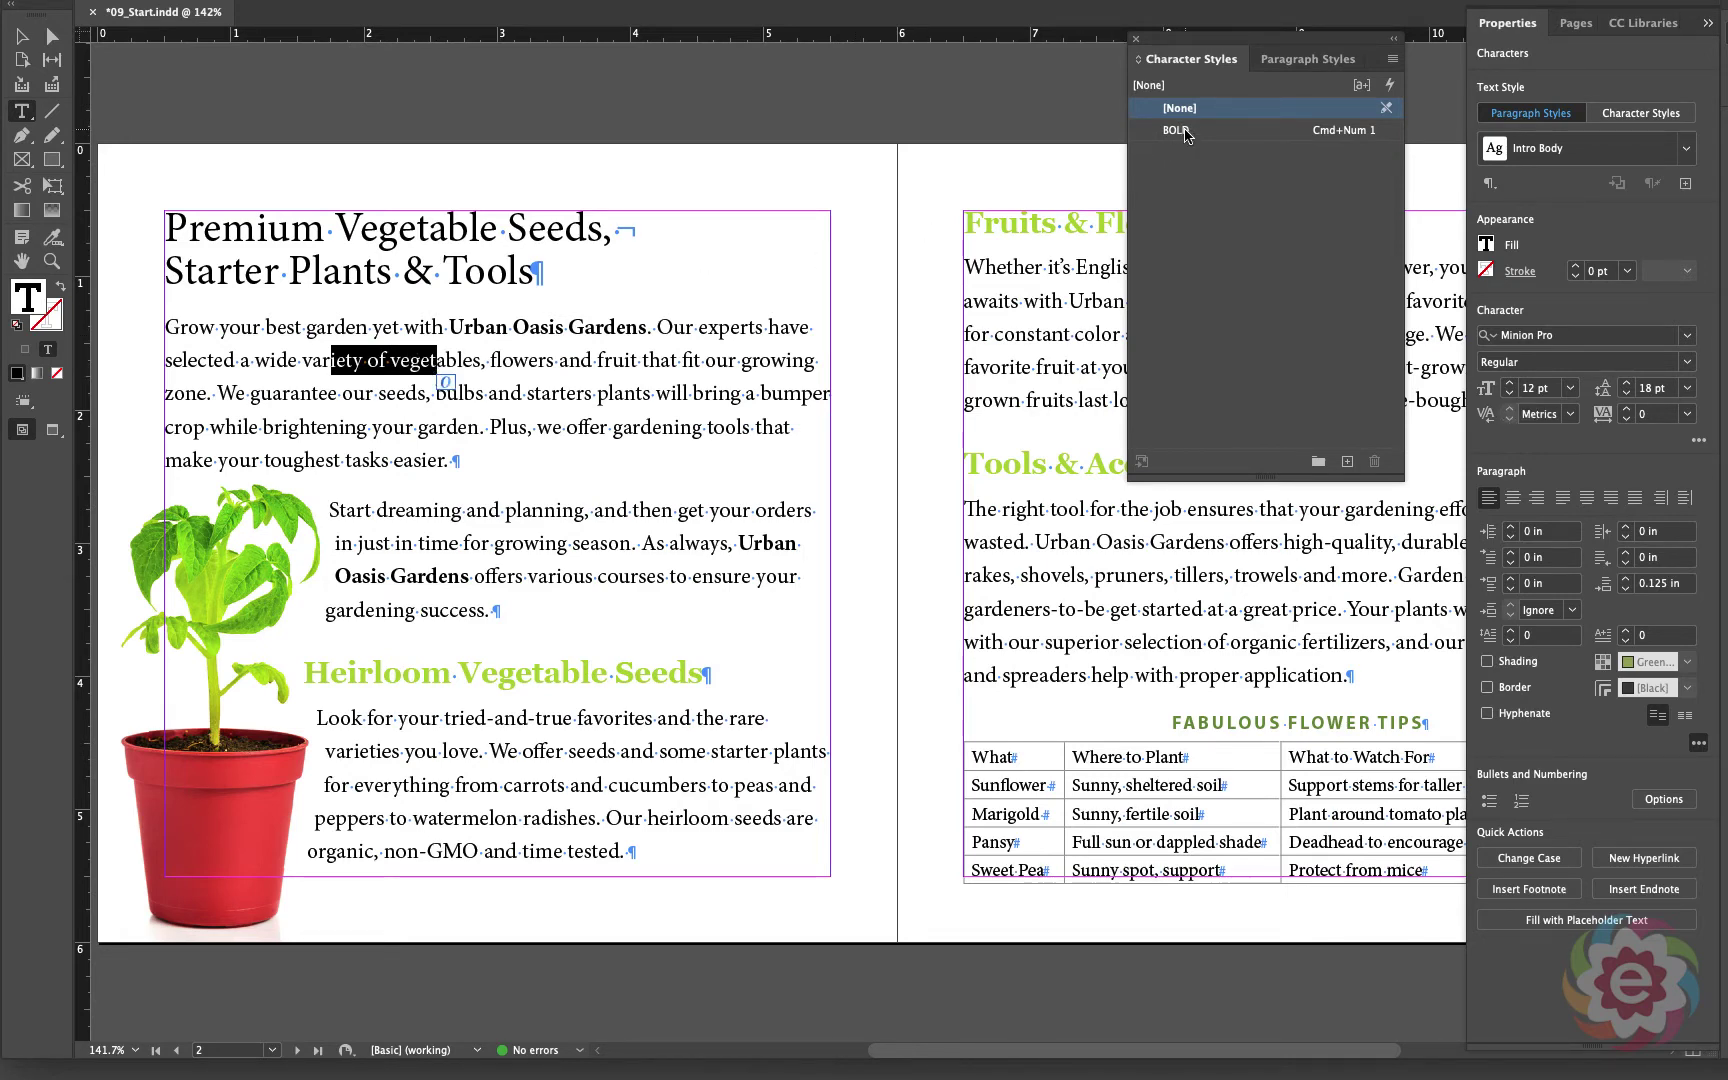
{"action": "left_click", "coordinate": [1180, 131]}
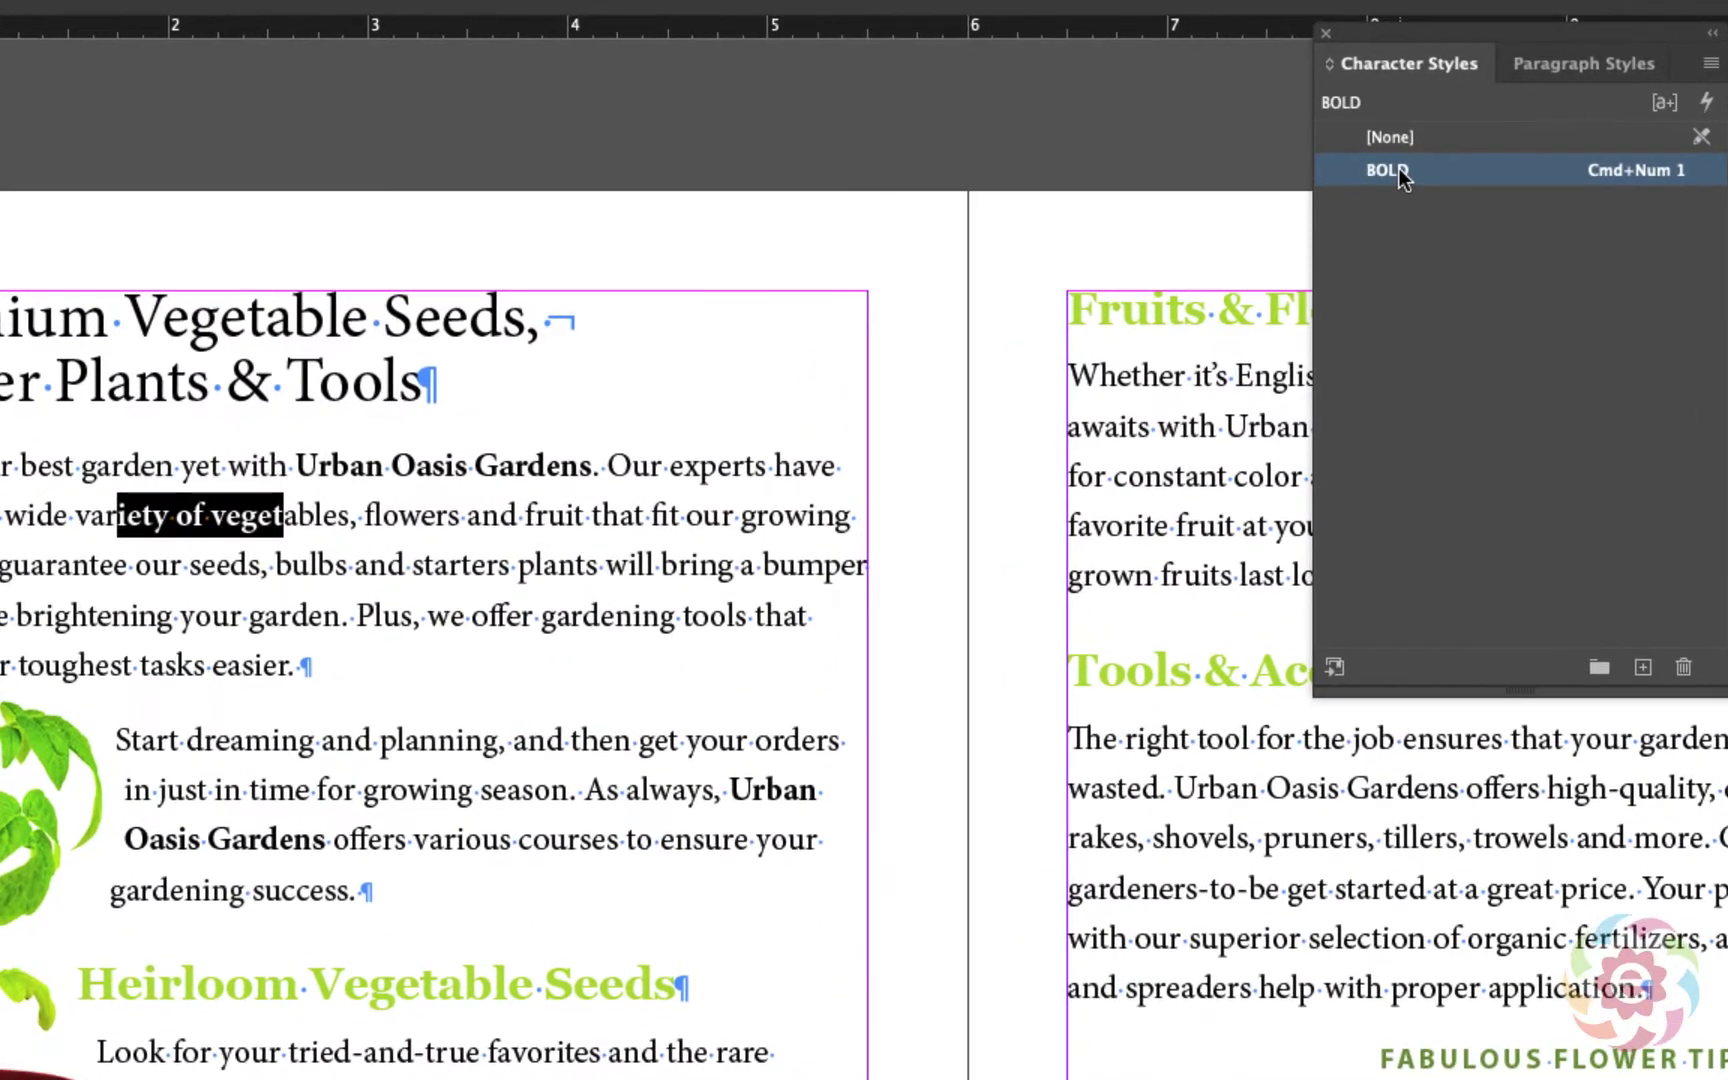
{"action": "left_click", "coordinate": [367, 515]}
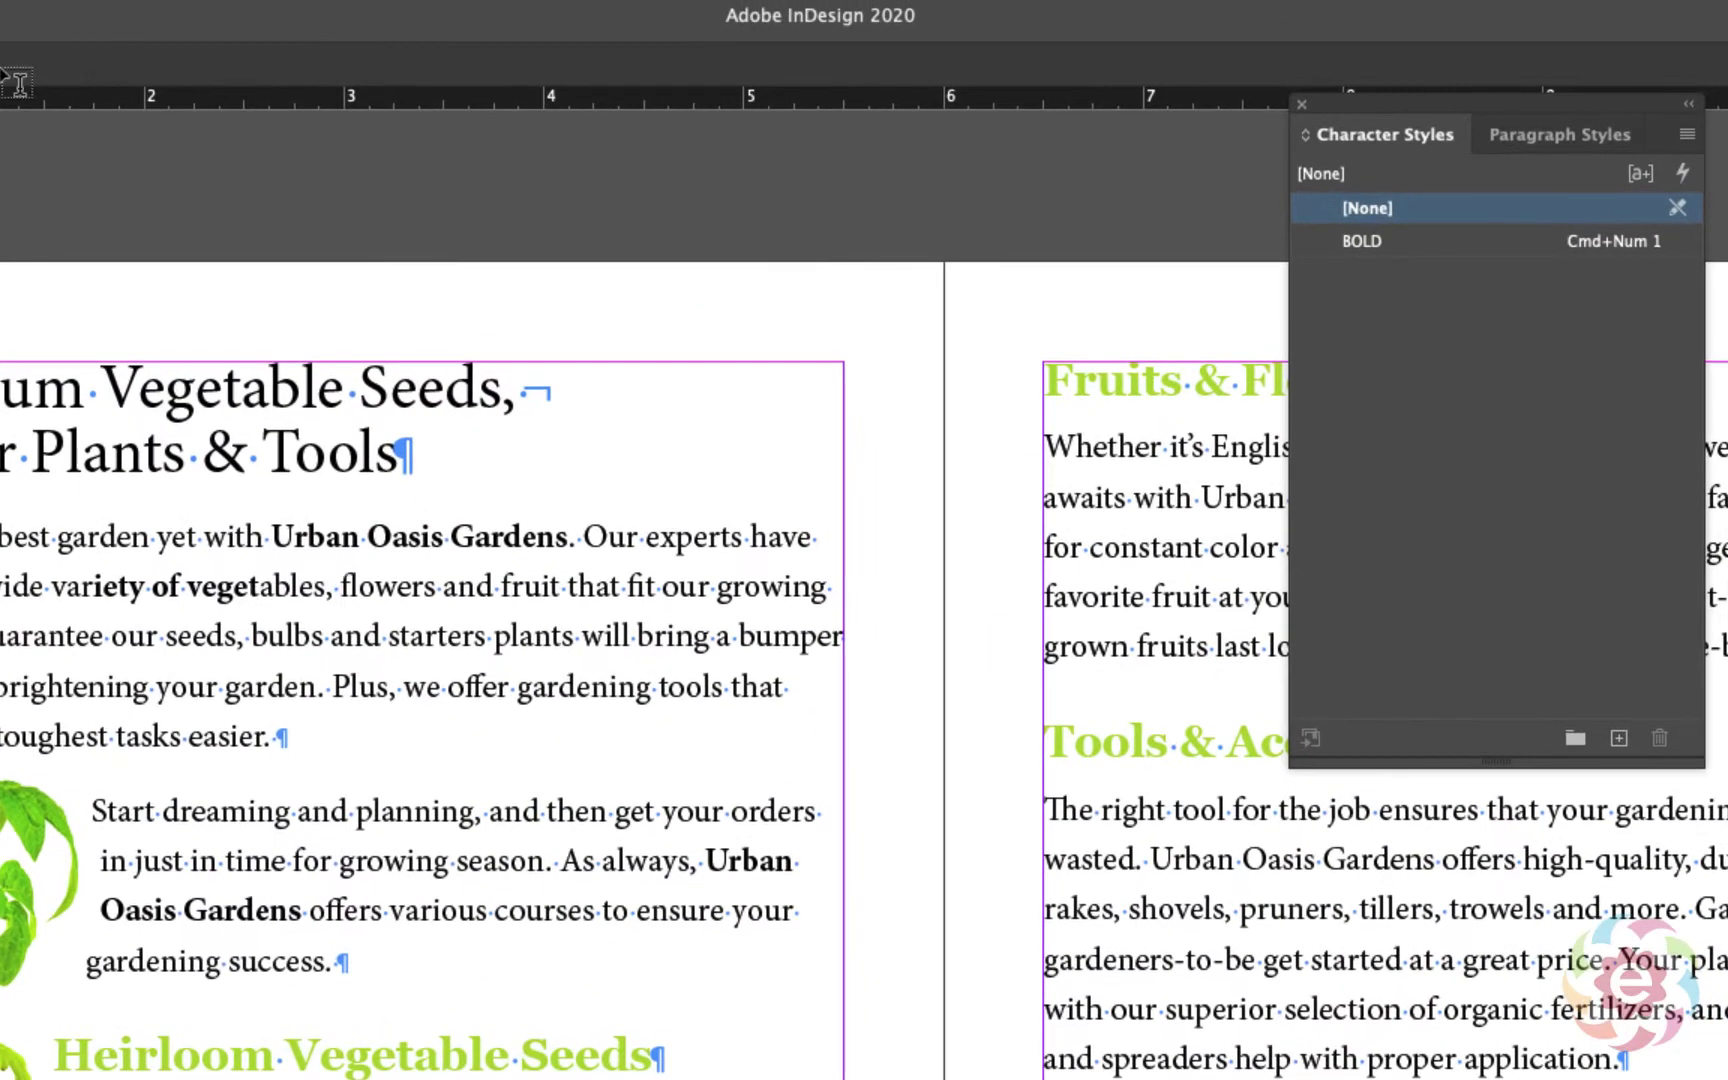
Step: Edit the BOLD character style with preview on, trying Red-Tomato as its character color and setting it to [Black]
{"action": "left_click", "coordinate": [1415, 400]}
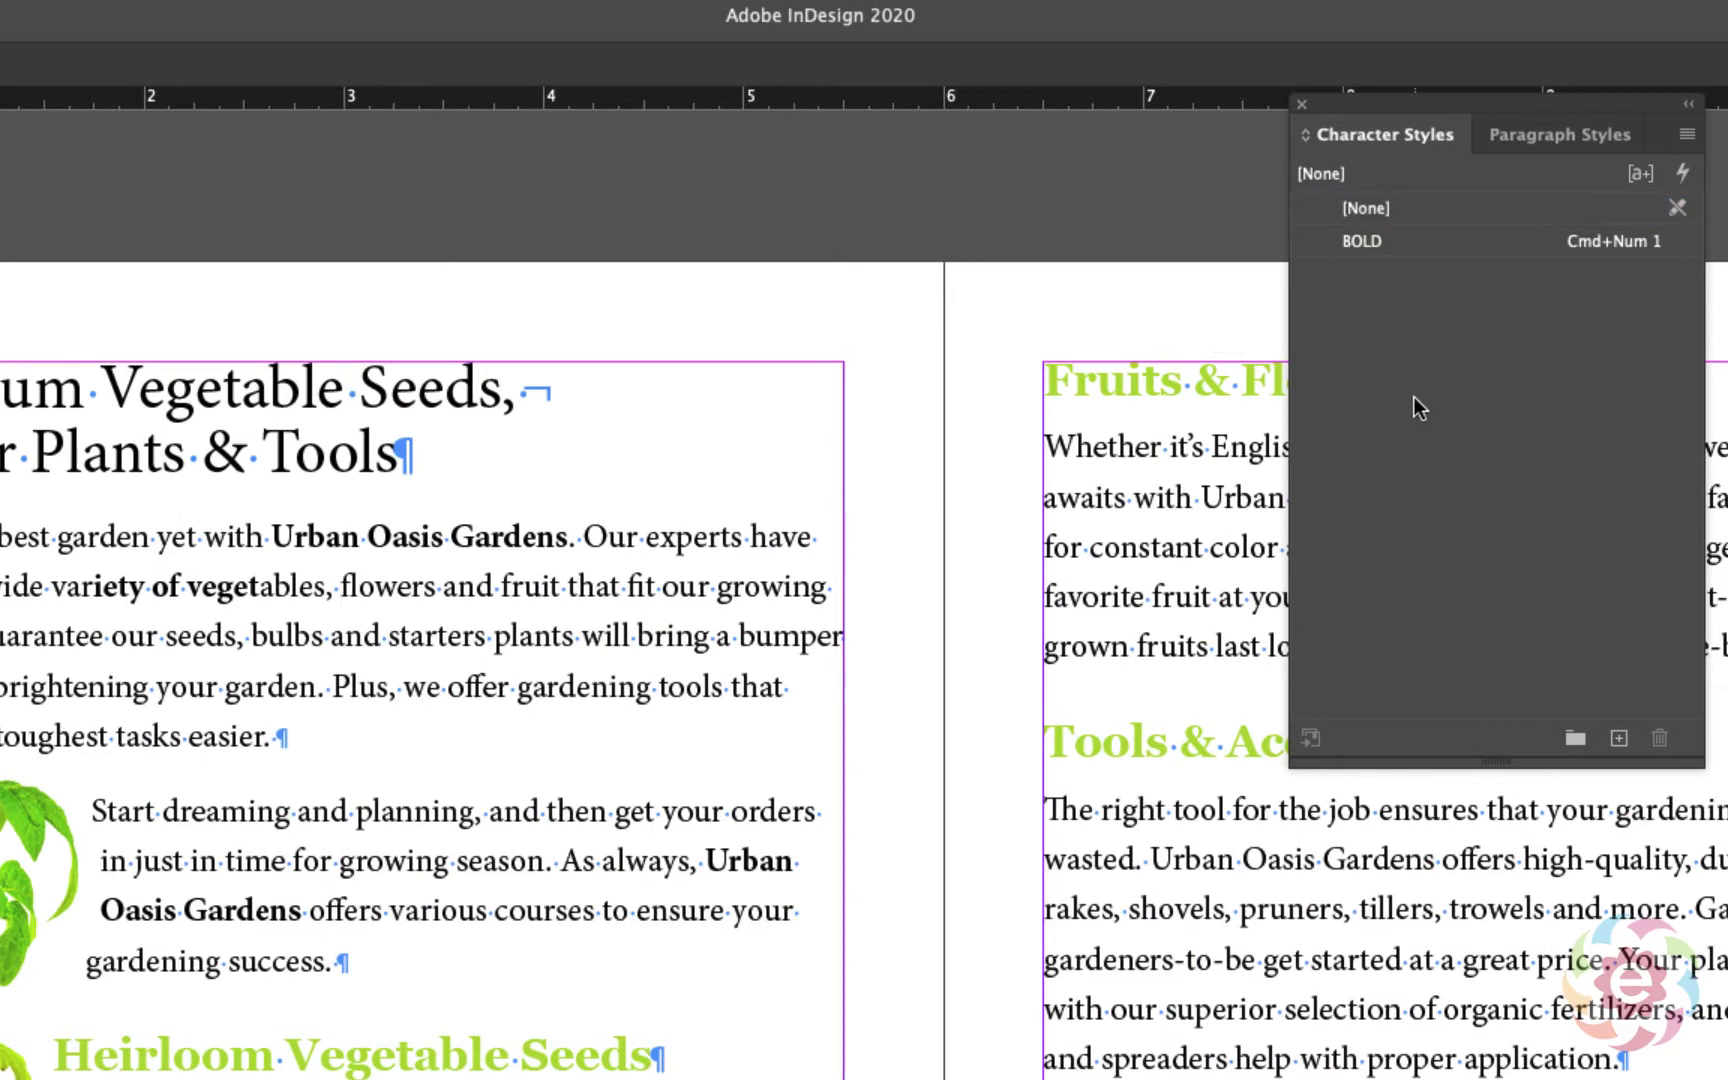
{"action": "double_click", "coordinate": [1362, 241]}
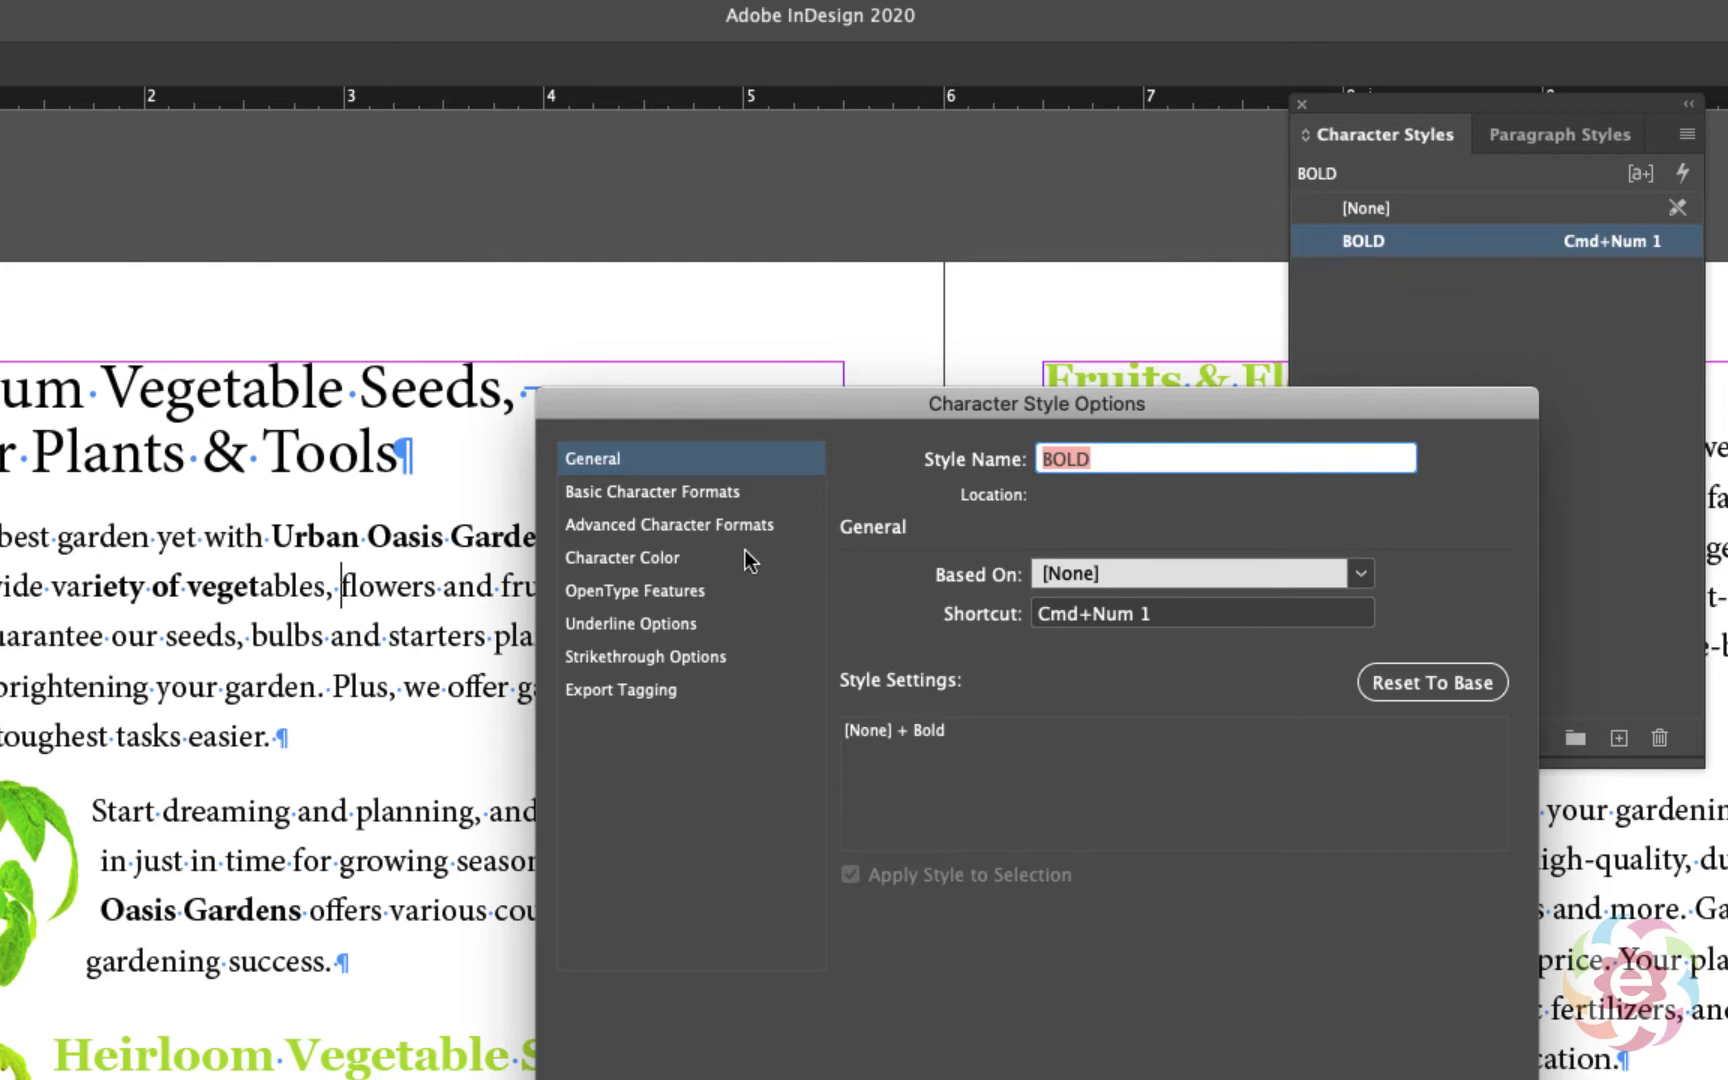
{"action": "left_click", "coordinate": [647, 563]}
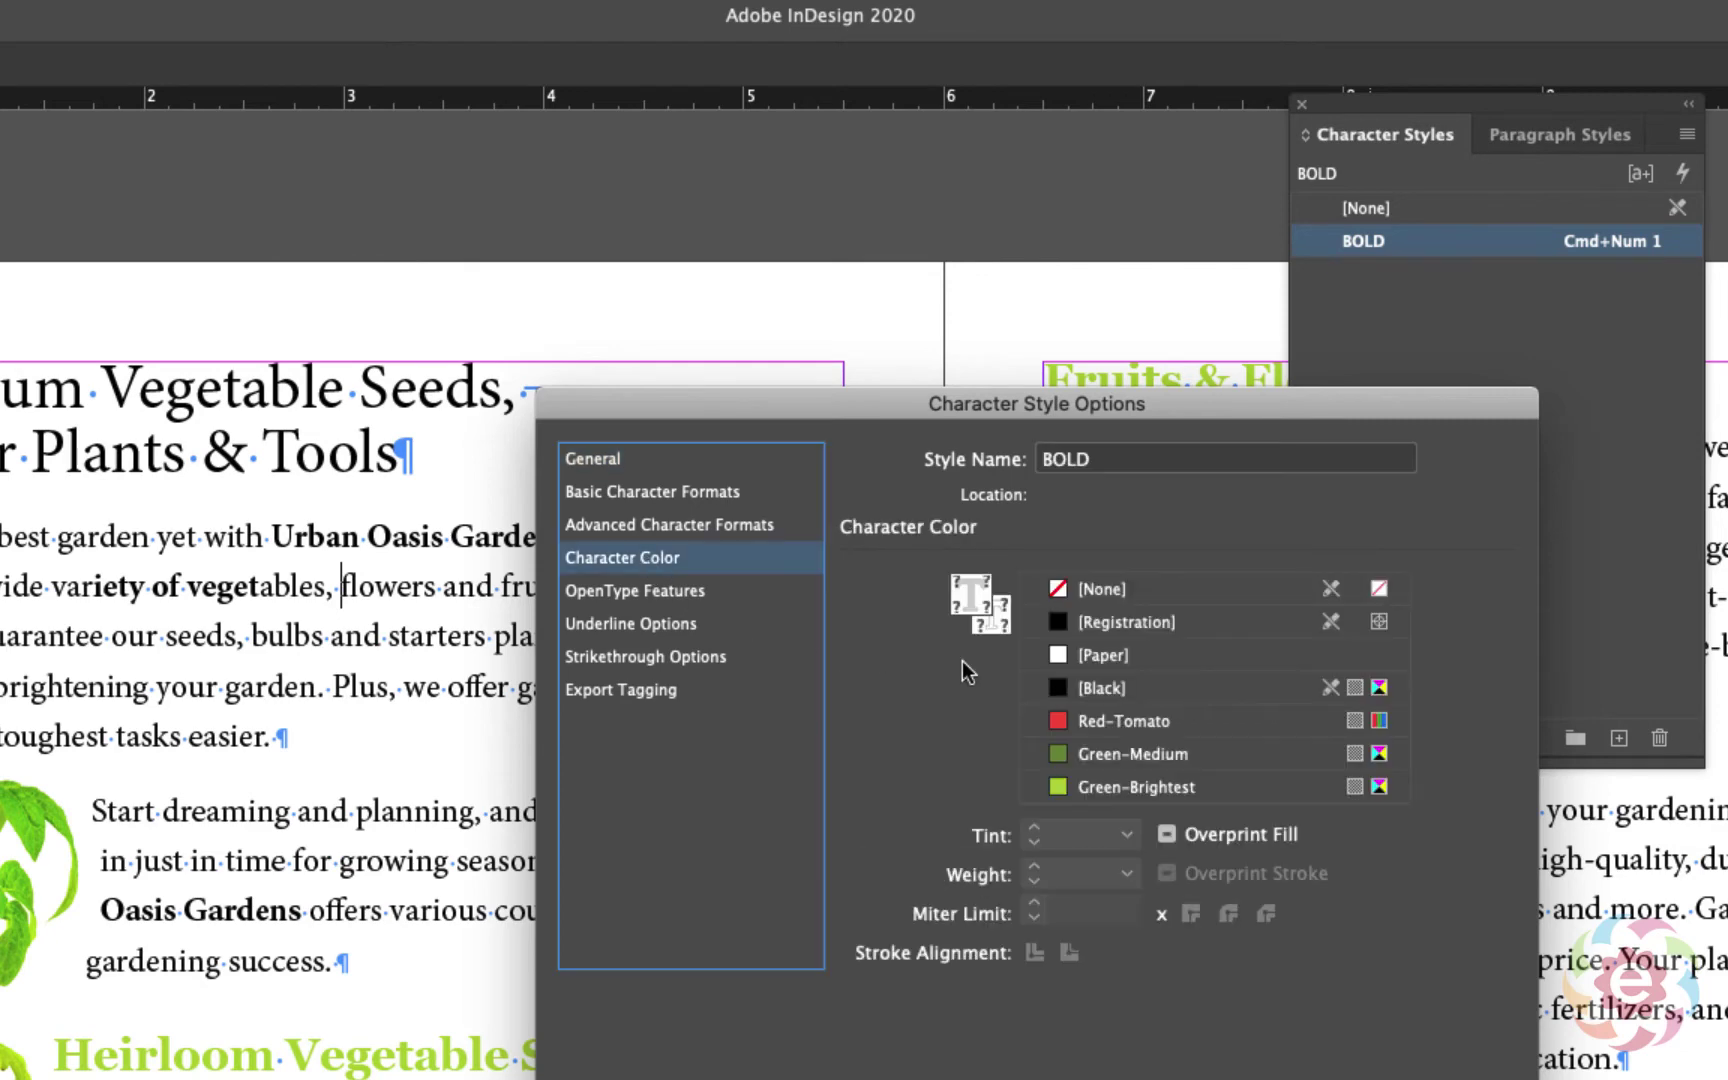
{"action": "left_click", "coordinate": [1058, 722]}
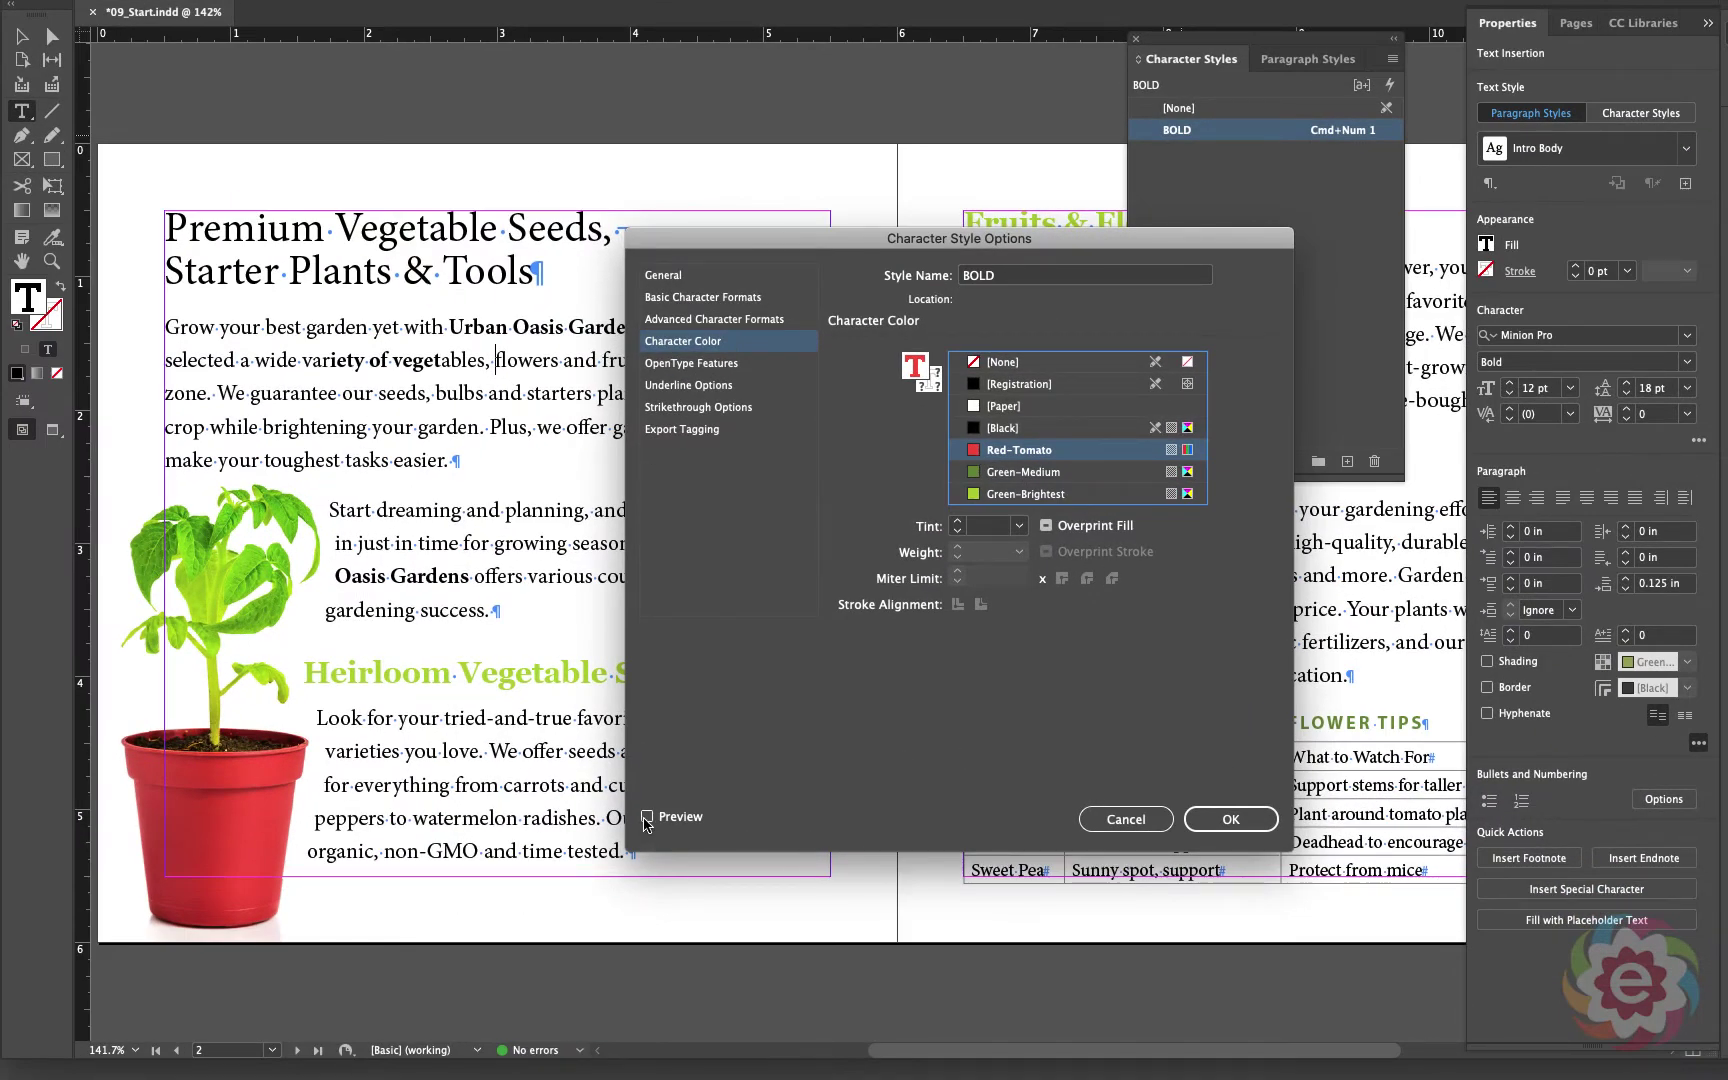
{"action": "left_click", "coordinate": [647, 816]}
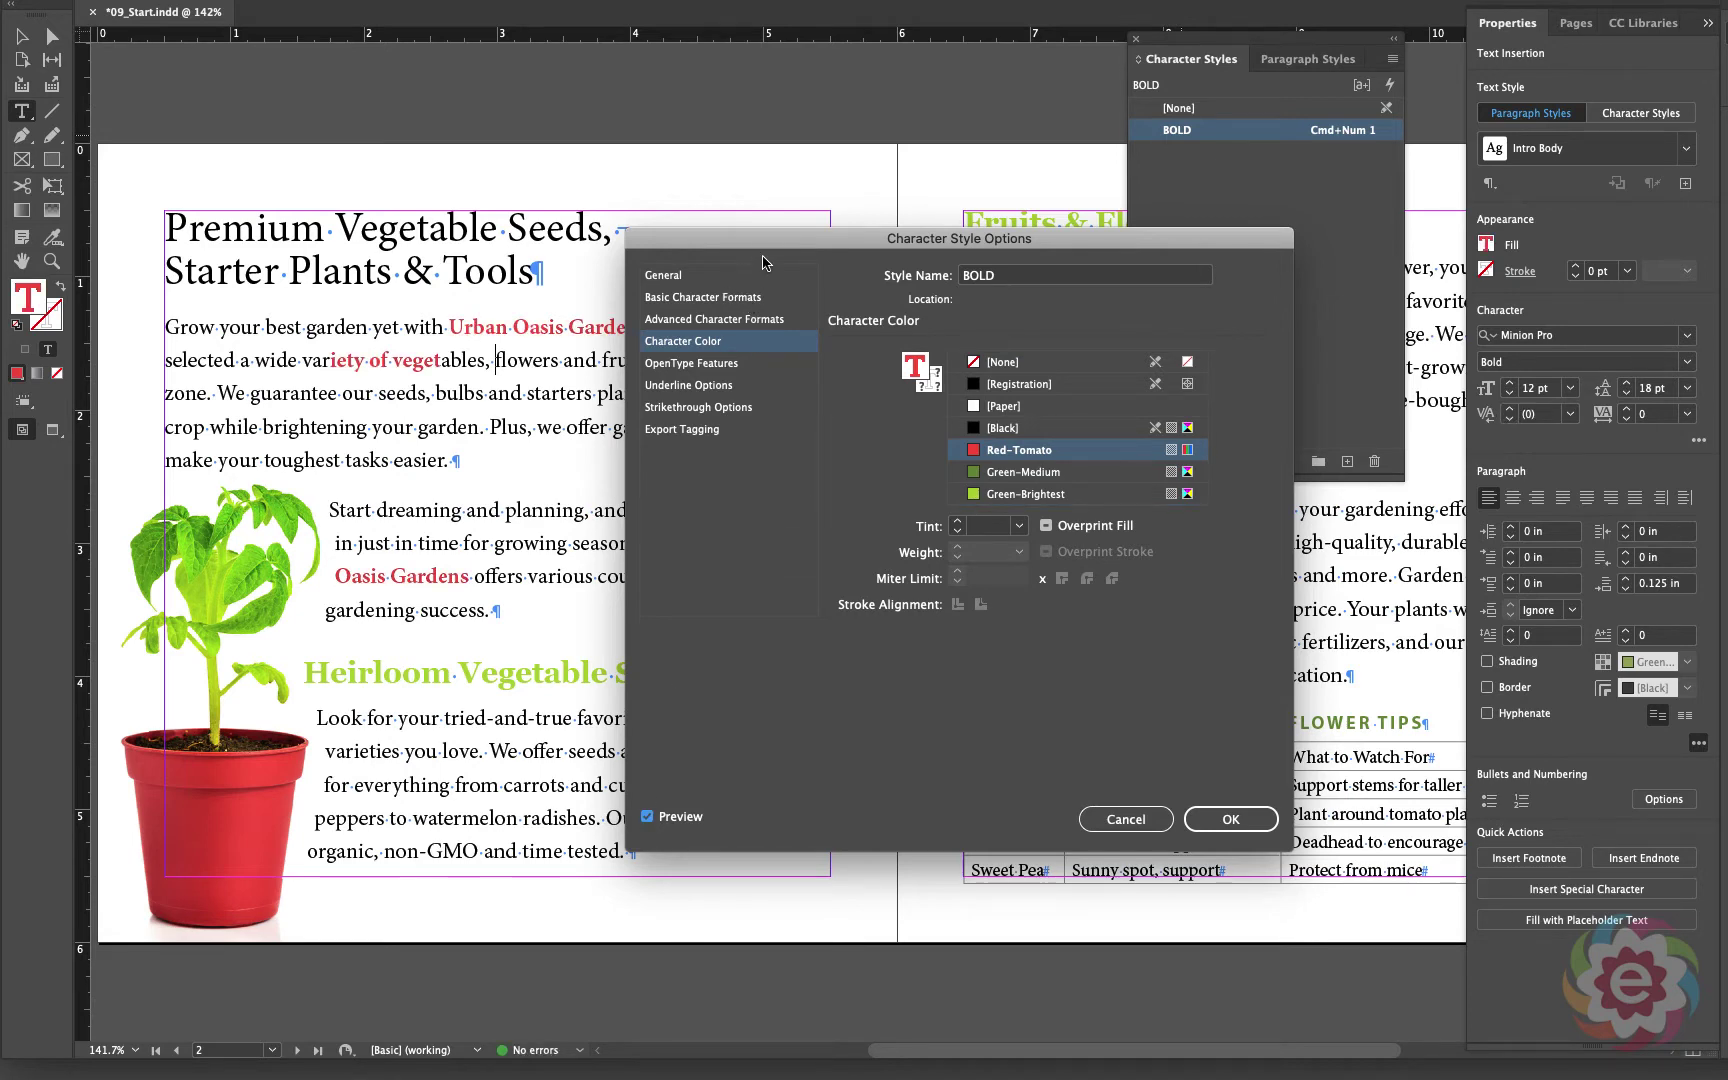
{"action": "left_click_drag", "start_coordinate": [761, 250], "coordinate": [973, 261]}
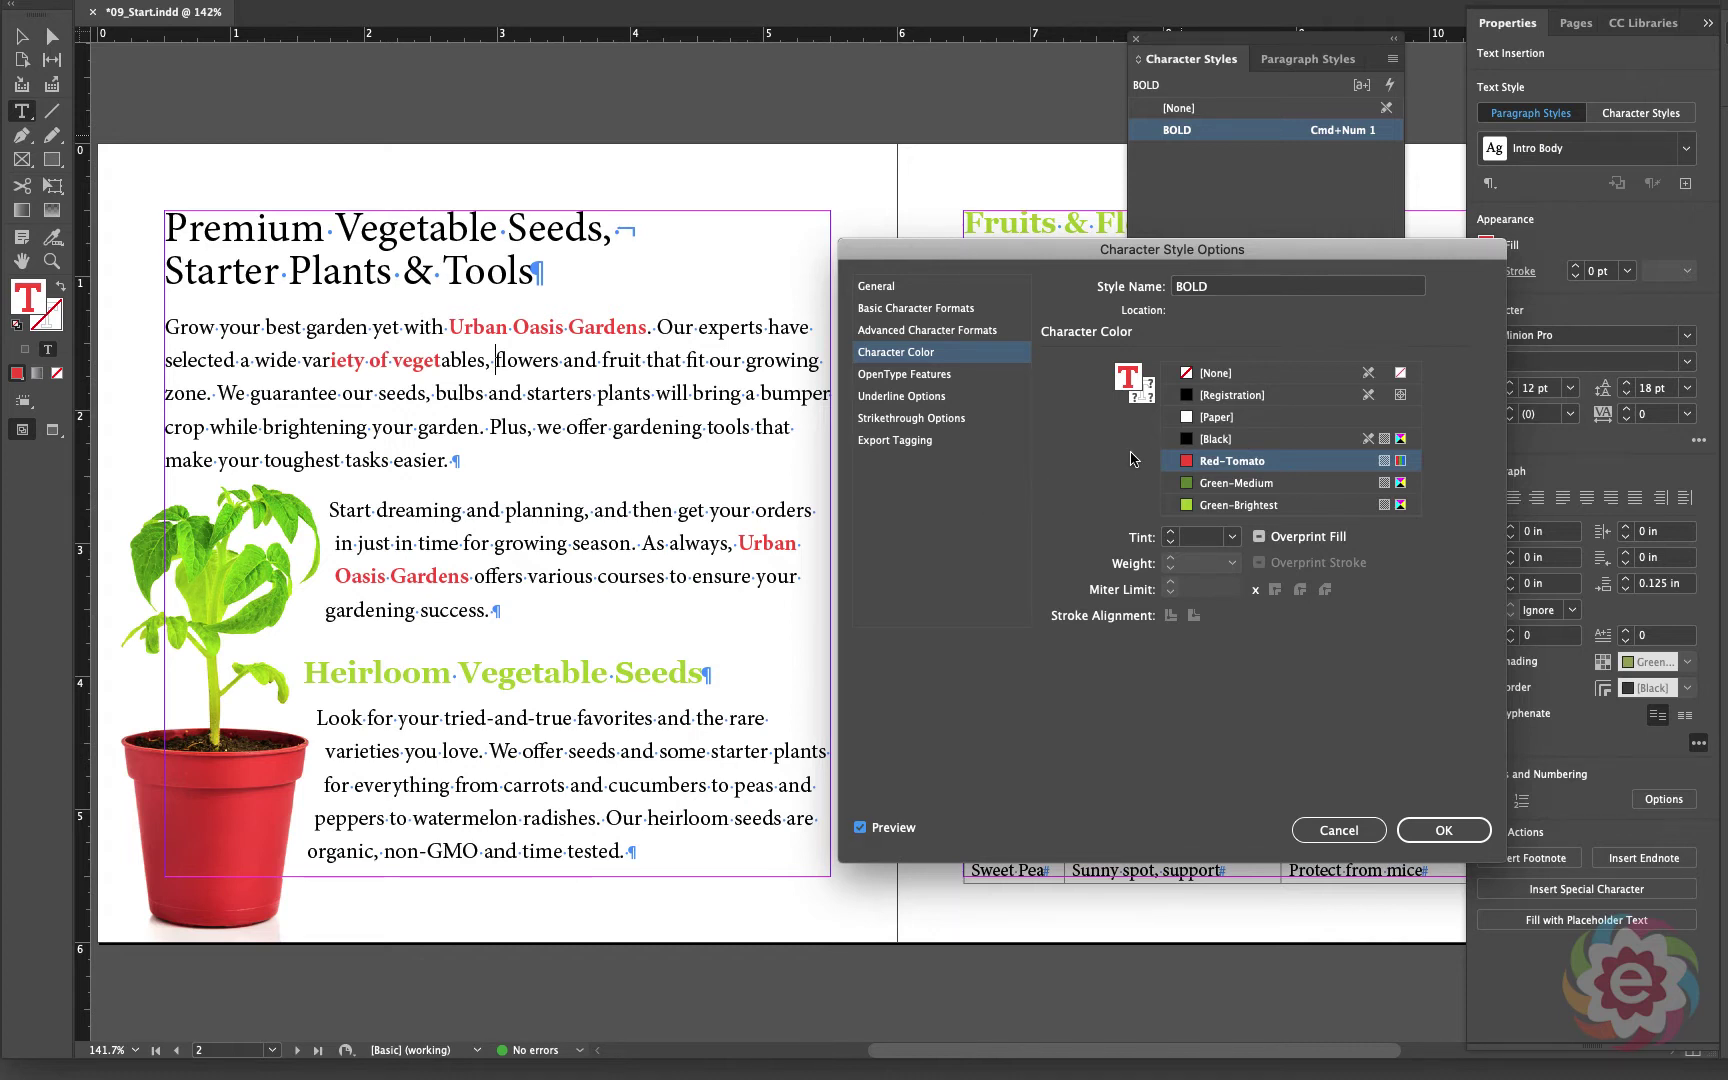
{"action": "left_click", "coordinate": [1190, 441]}
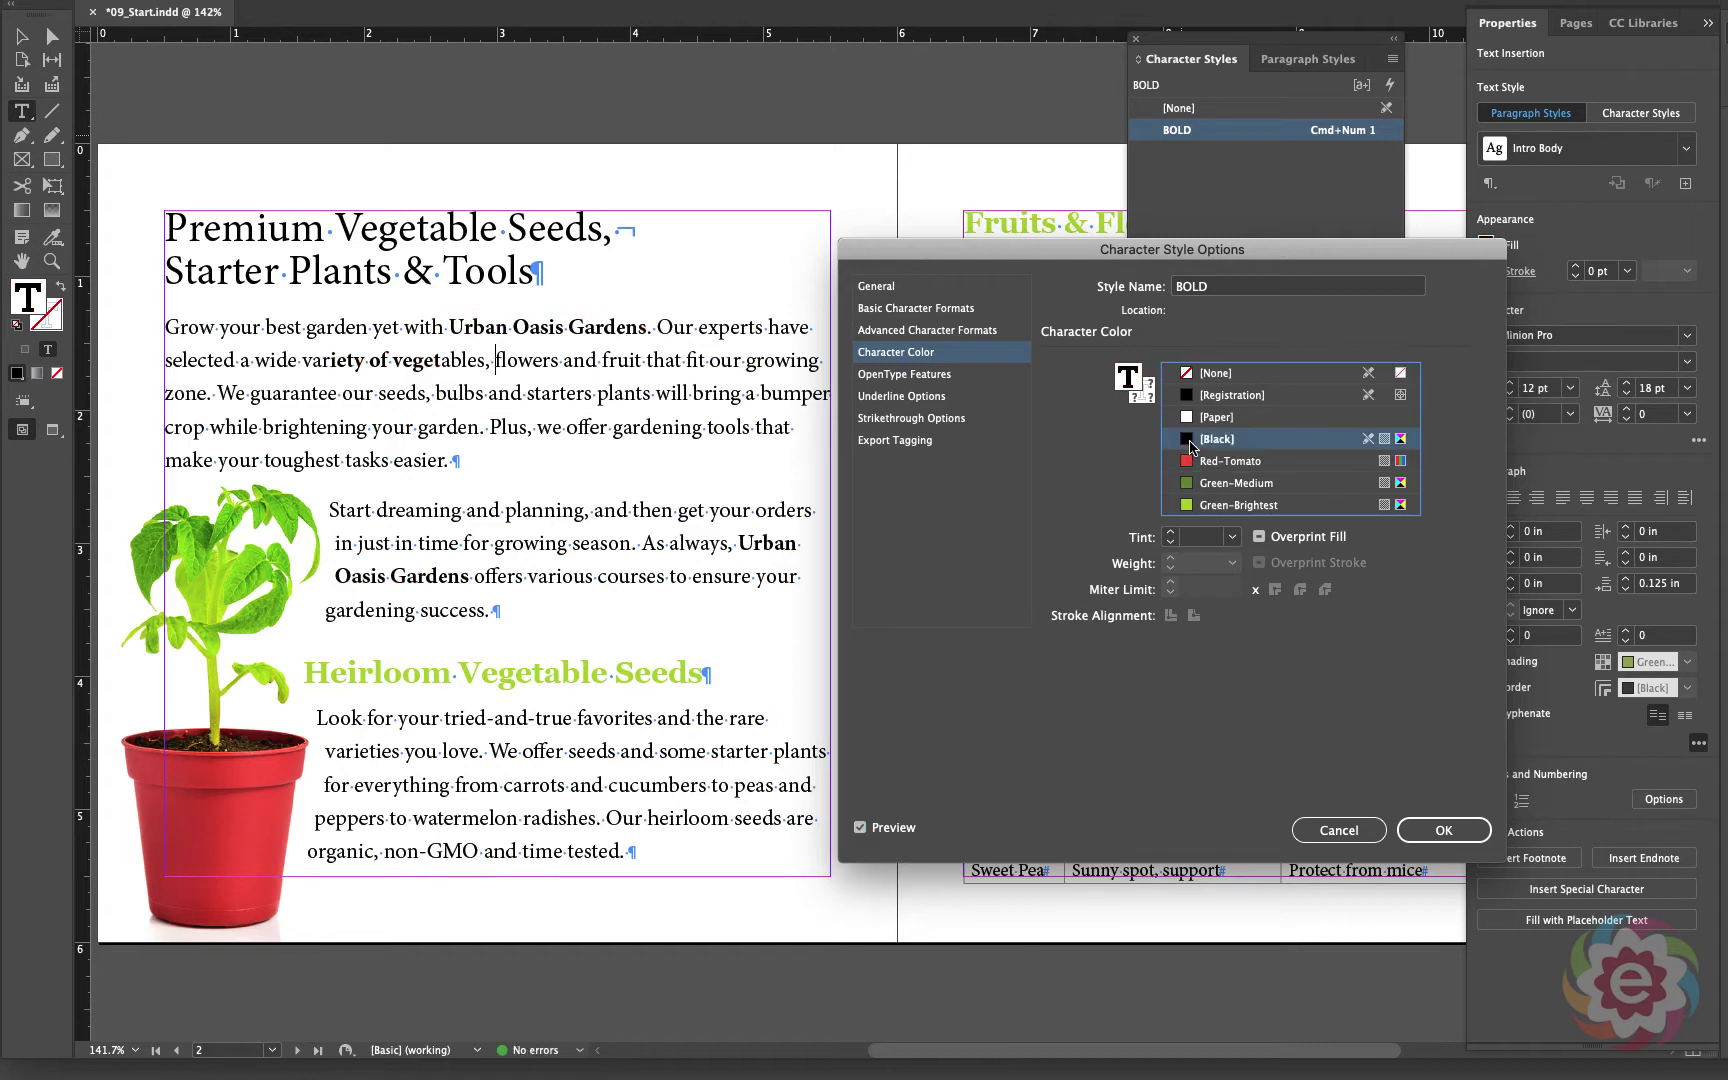
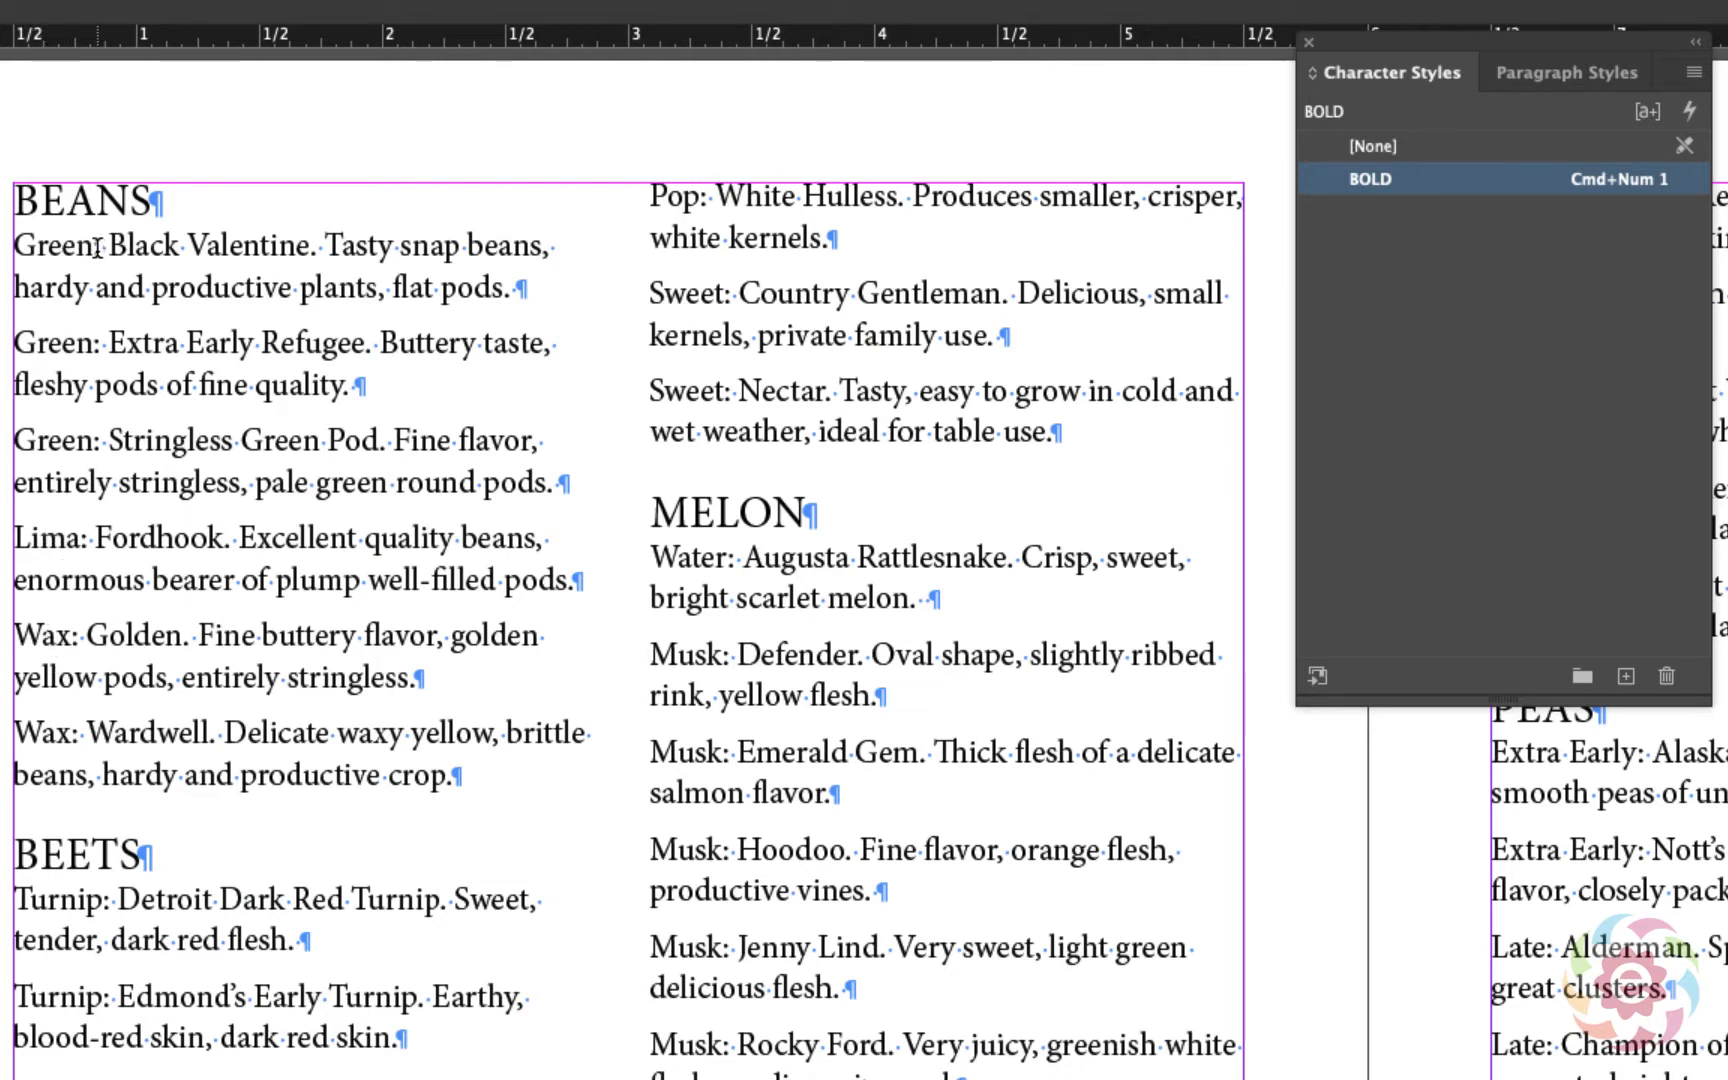
Step: Format "Green:" in the first BEANS entry on page 4 as Bold with a Green-Medium fill
{"action": "left_click_drag", "start_coordinate": [99, 248], "coordinate": [10, 249]}
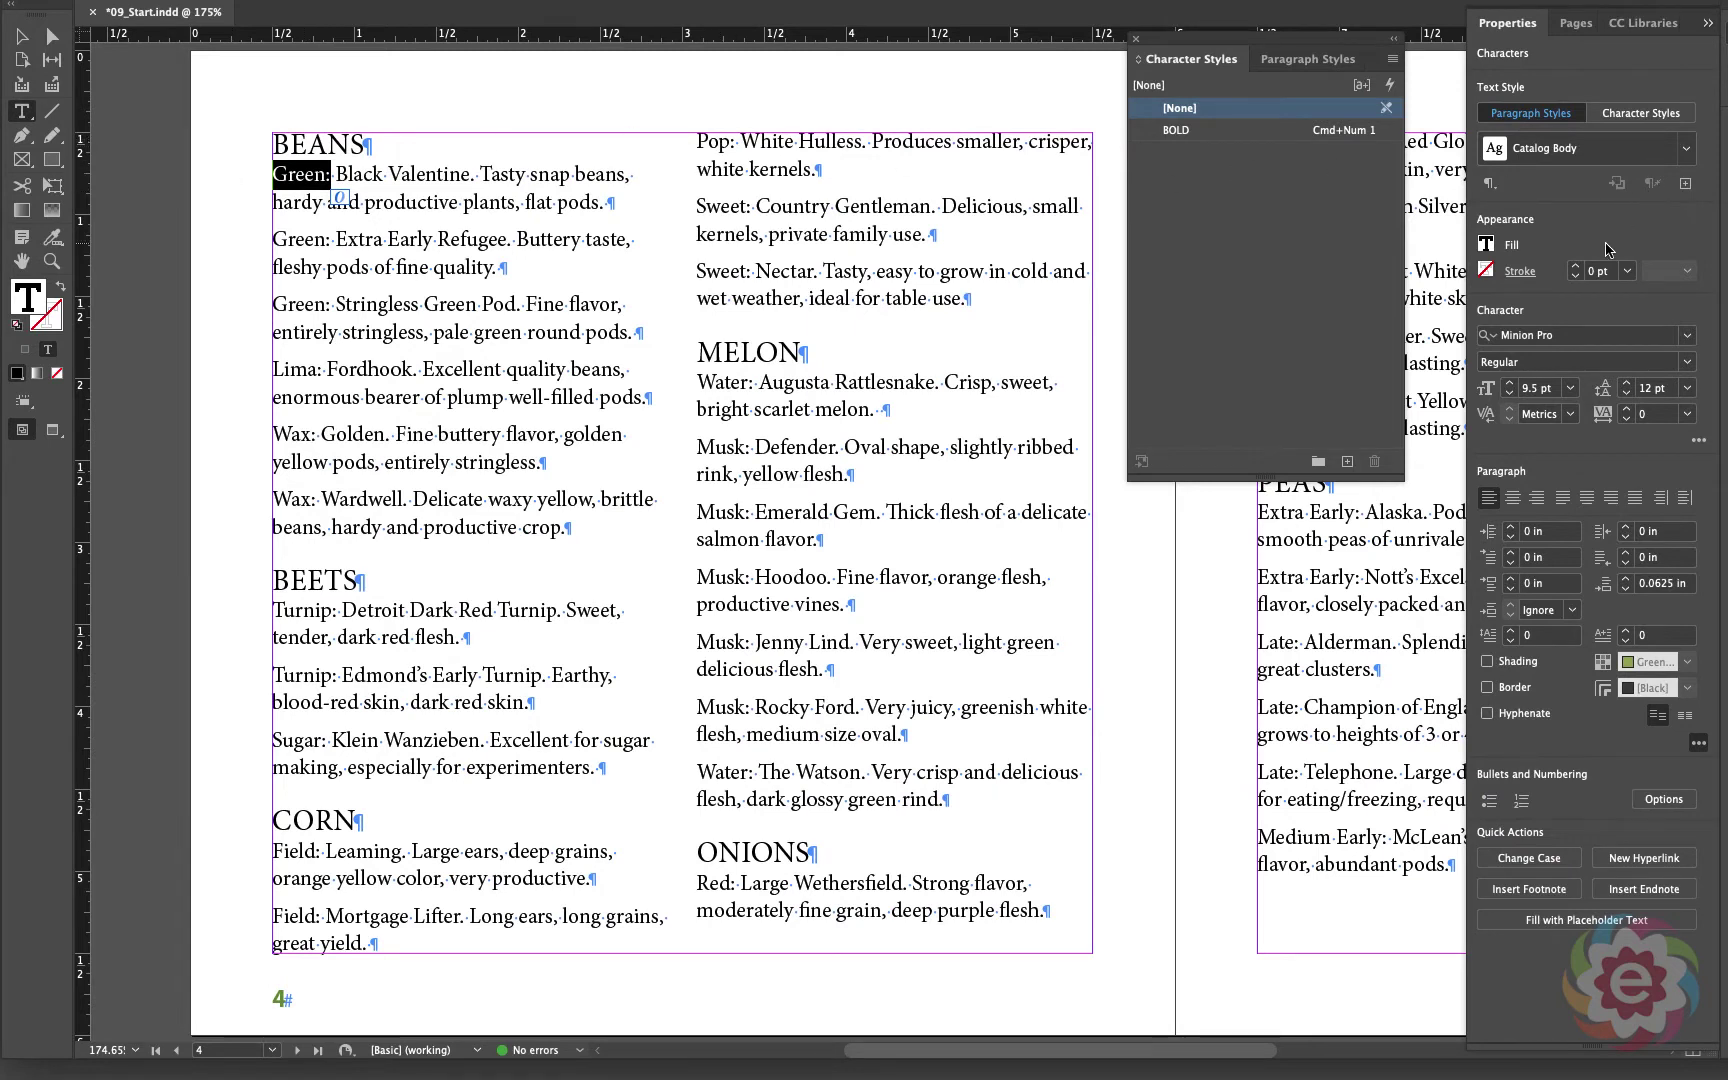
{"action": "left_click", "coordinate": [1687, 361]}
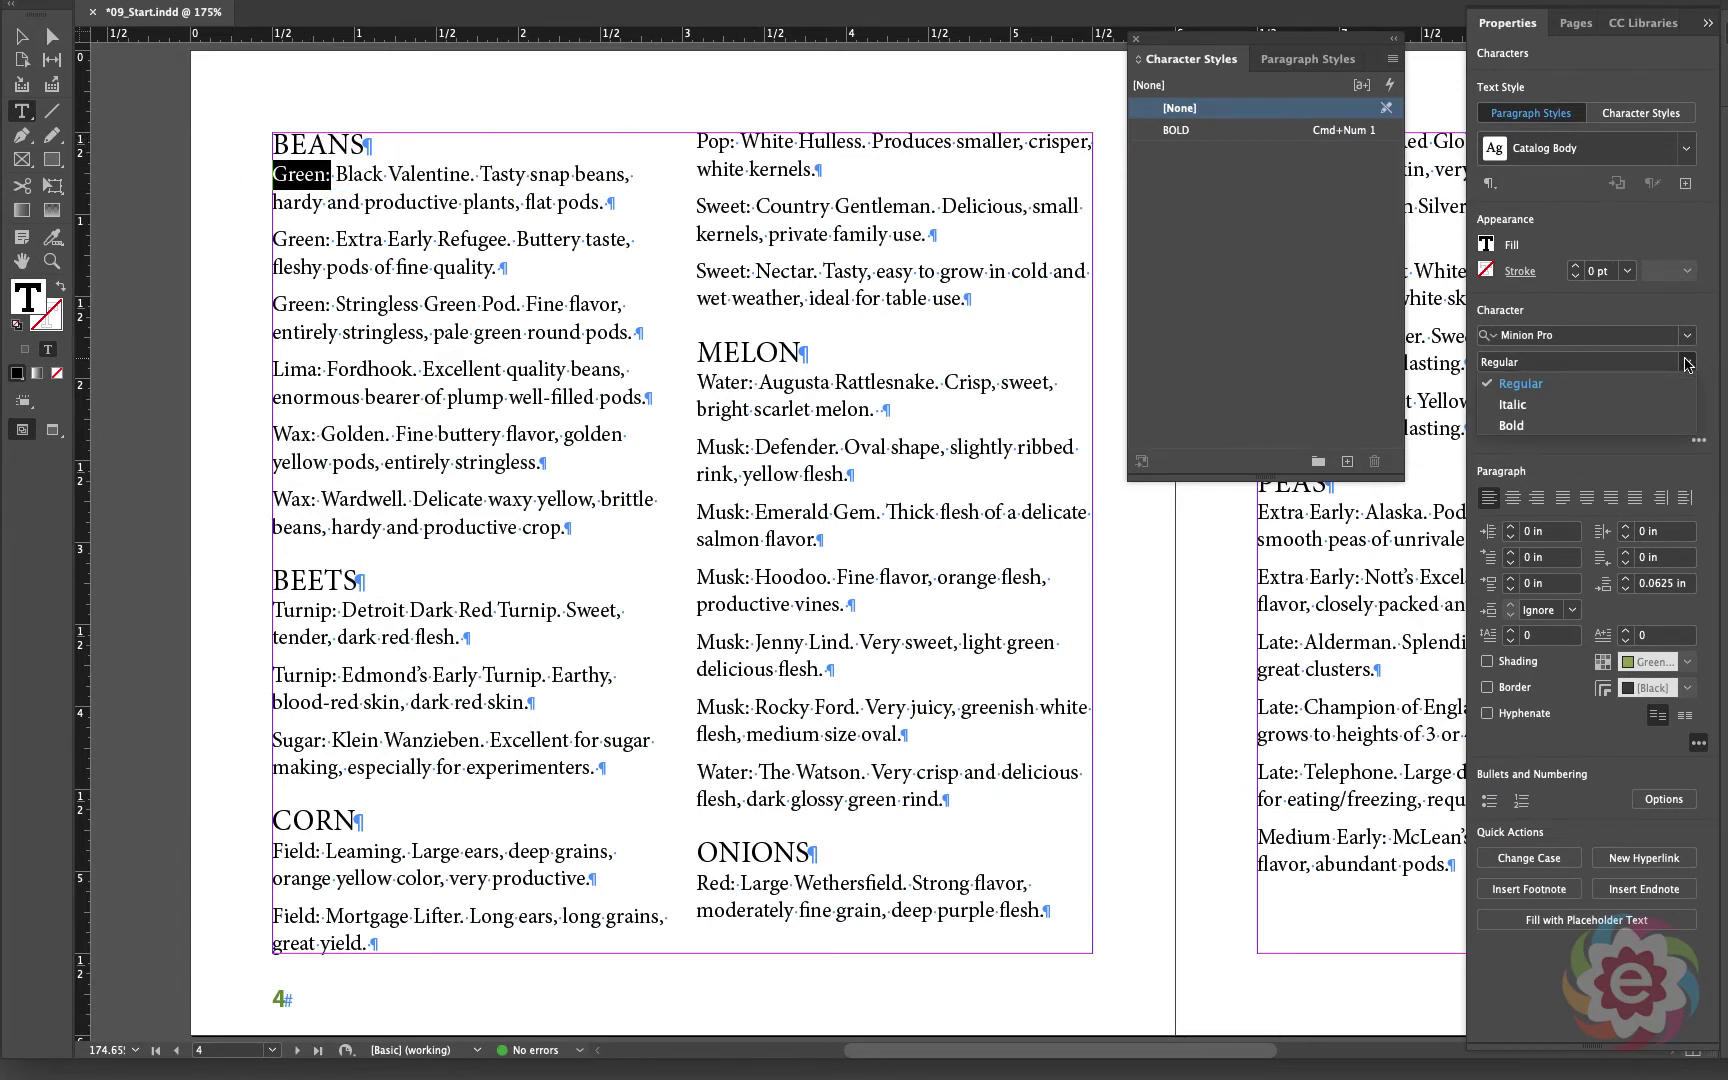
{"action": "left_click", "coordinate": [1610, 424]}
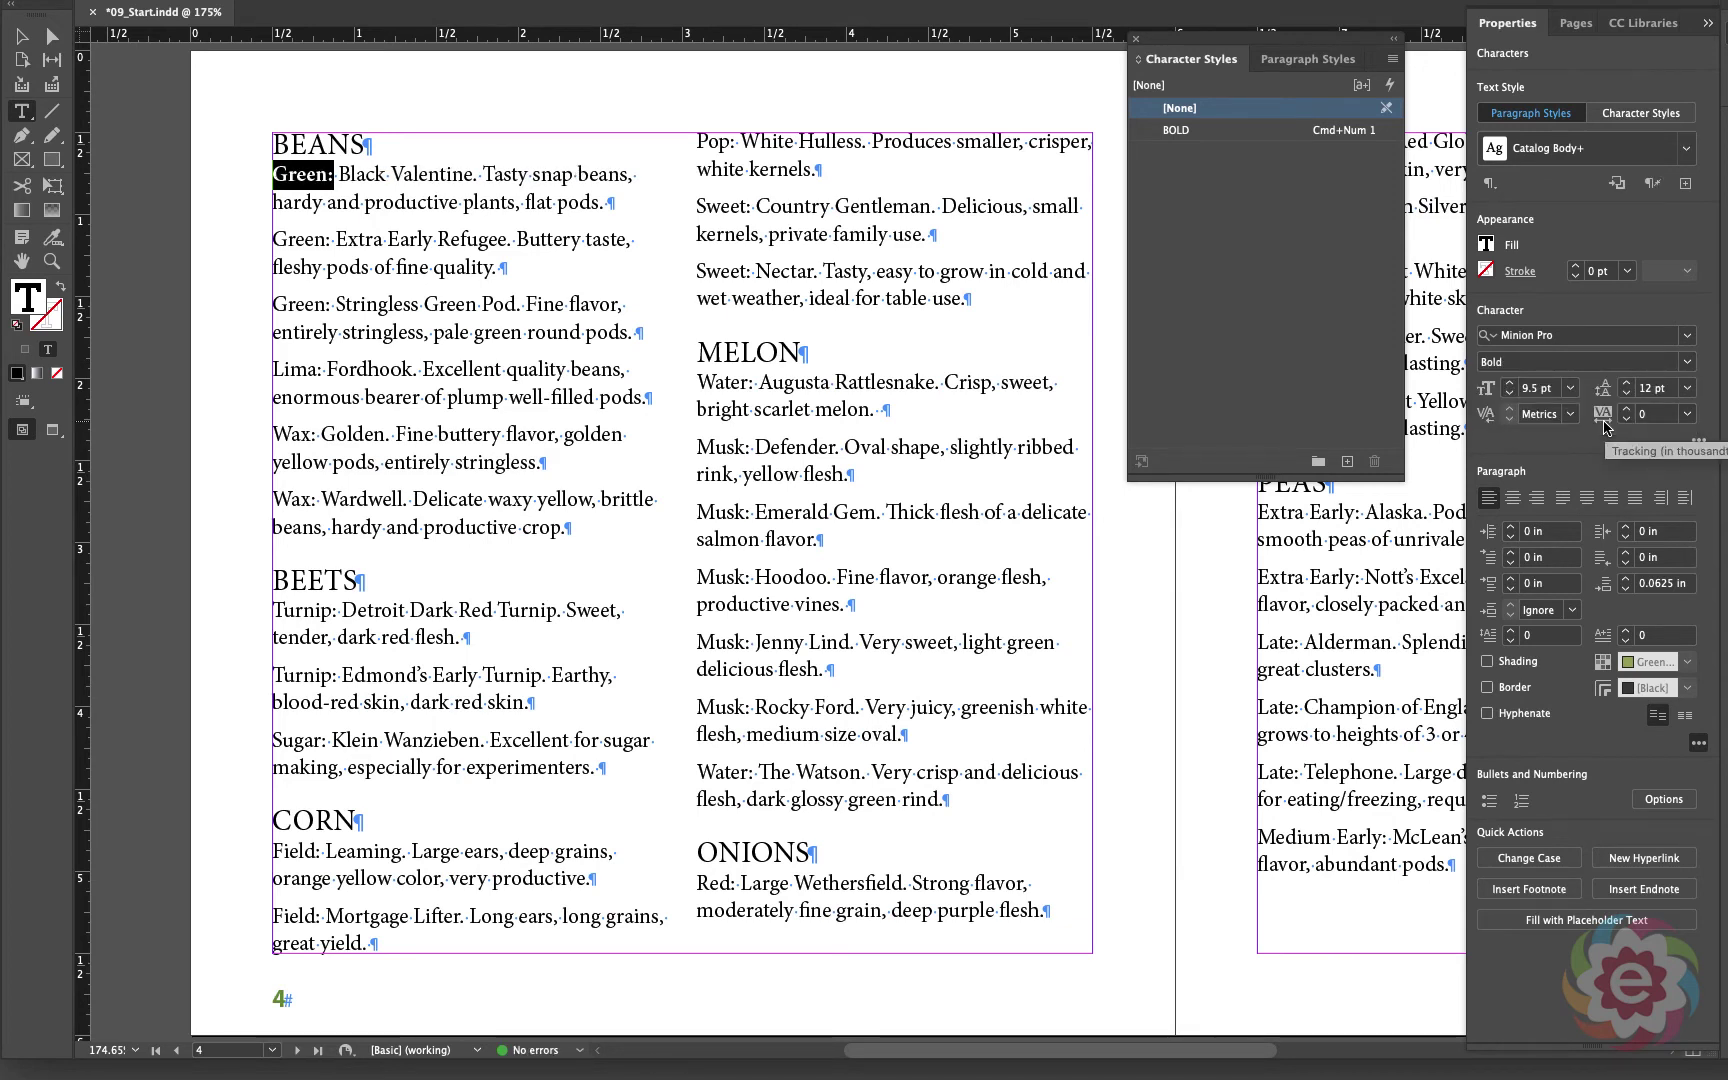
{"action": "left_click", "coordinate": [1508, 250]}
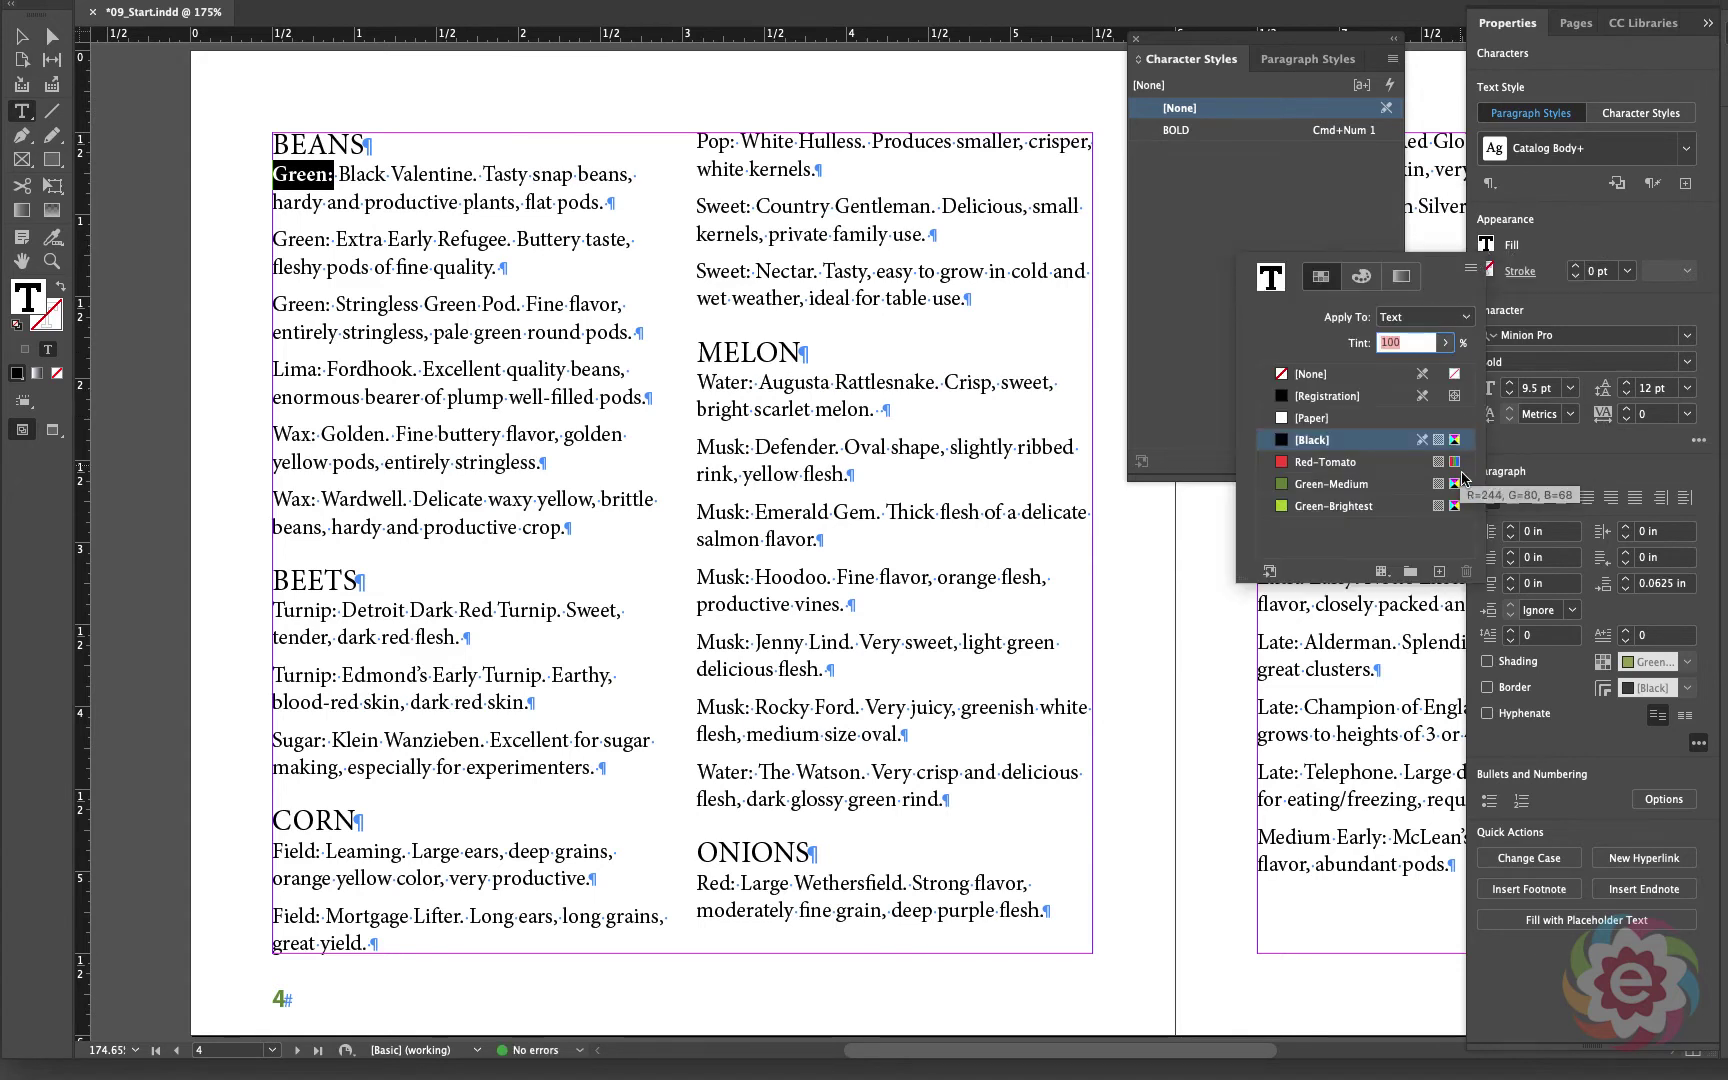
{"action": "left_click", "coordinate": [1325, 484]}
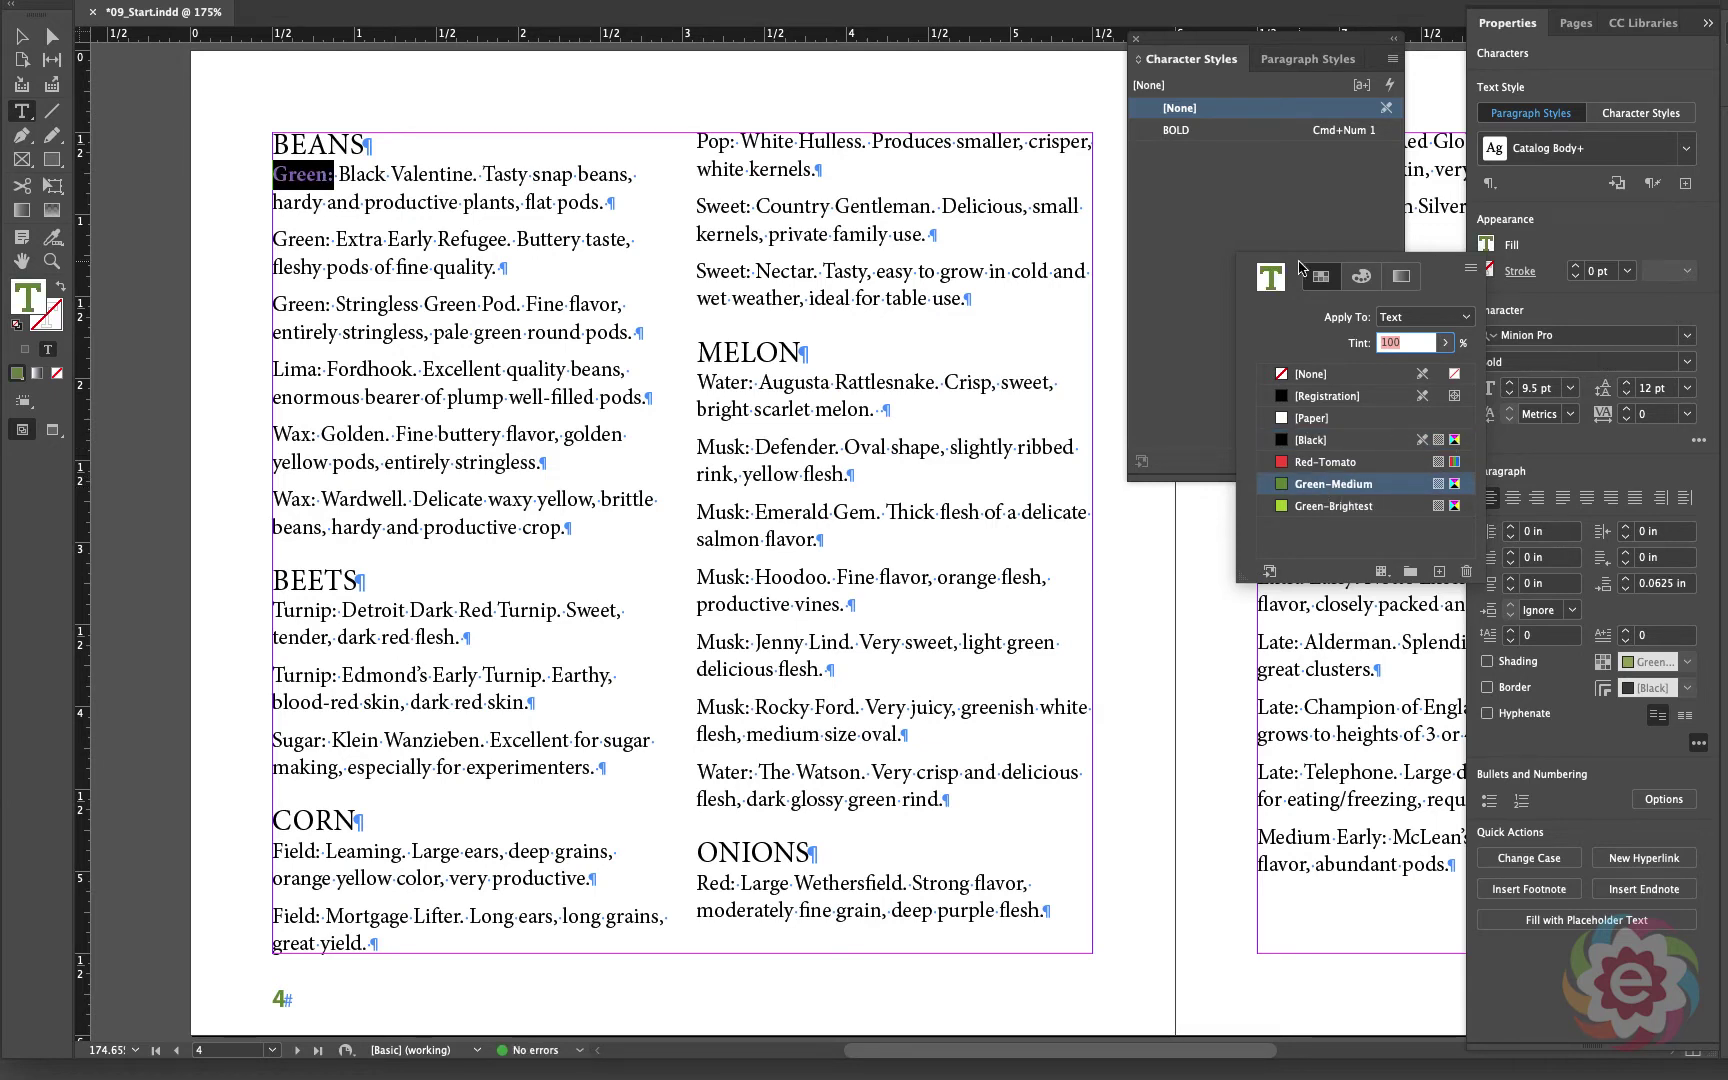
{"action": "left_click", "coordinate": [1185, 225]}
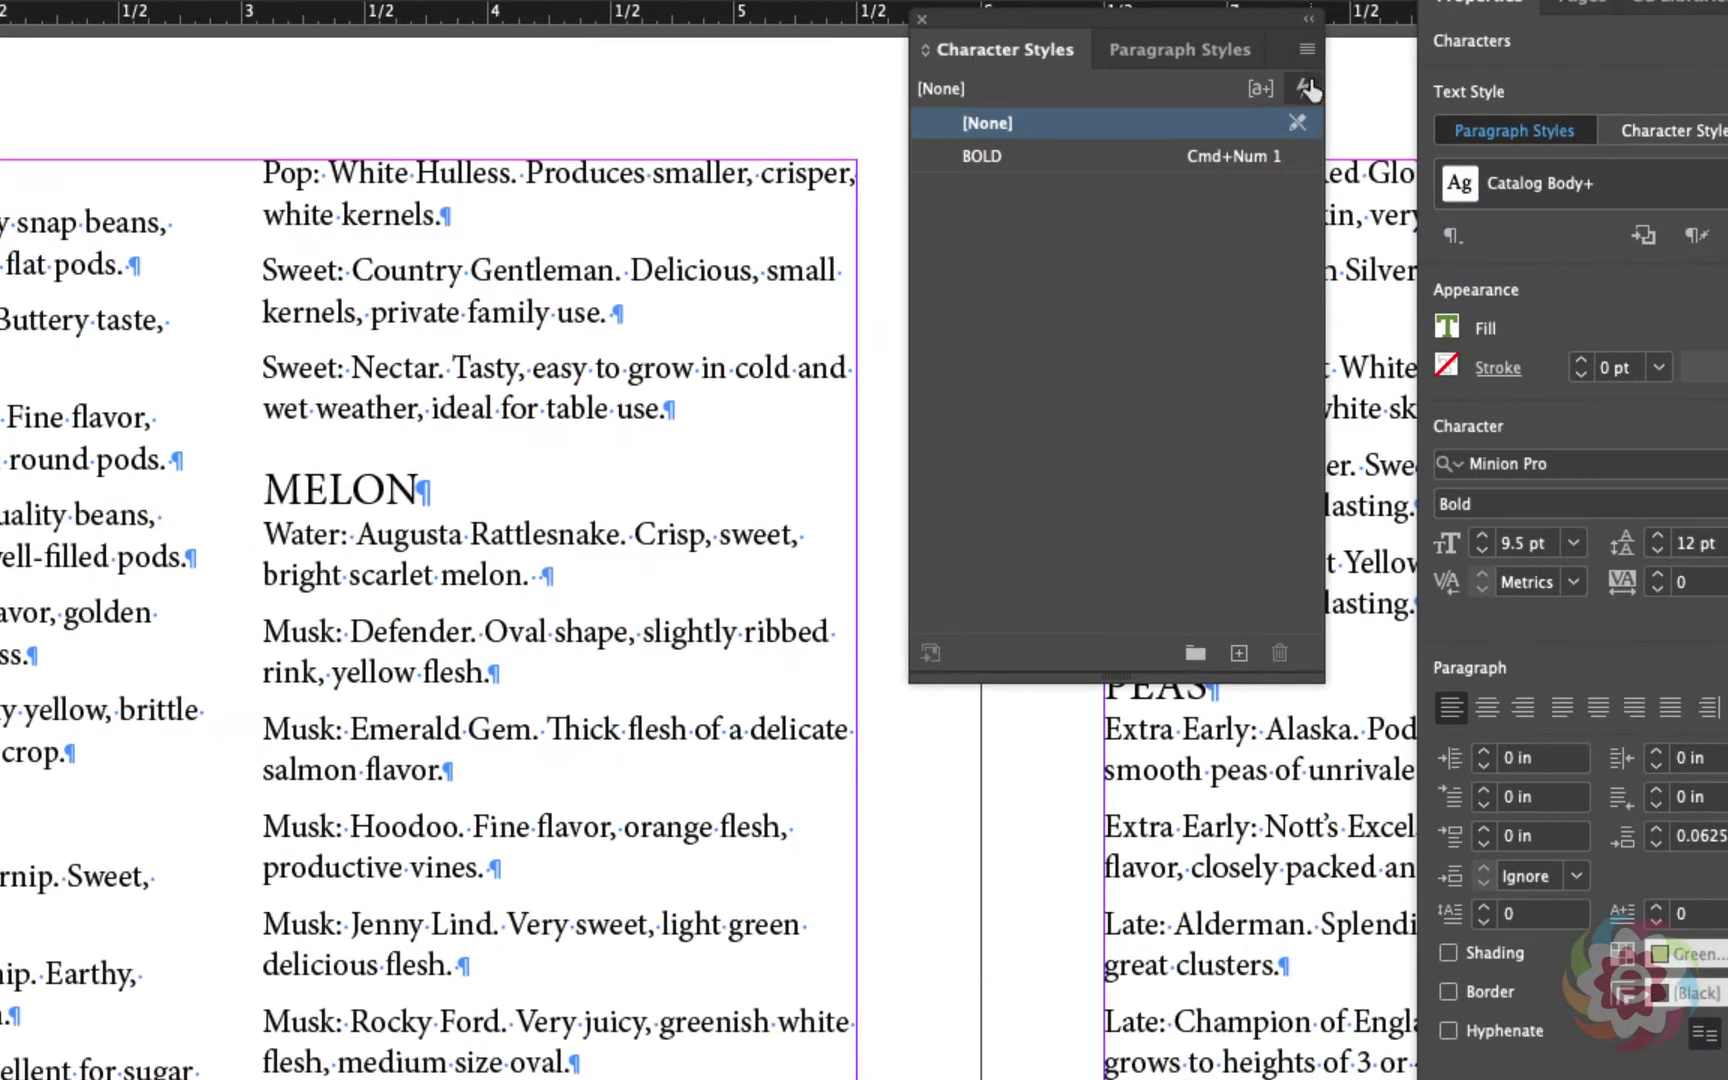
Step: Create a character style named Vegetable Name from the selected "Green:" text
{"action": "left_click", "coordinate": [1306, 52]}
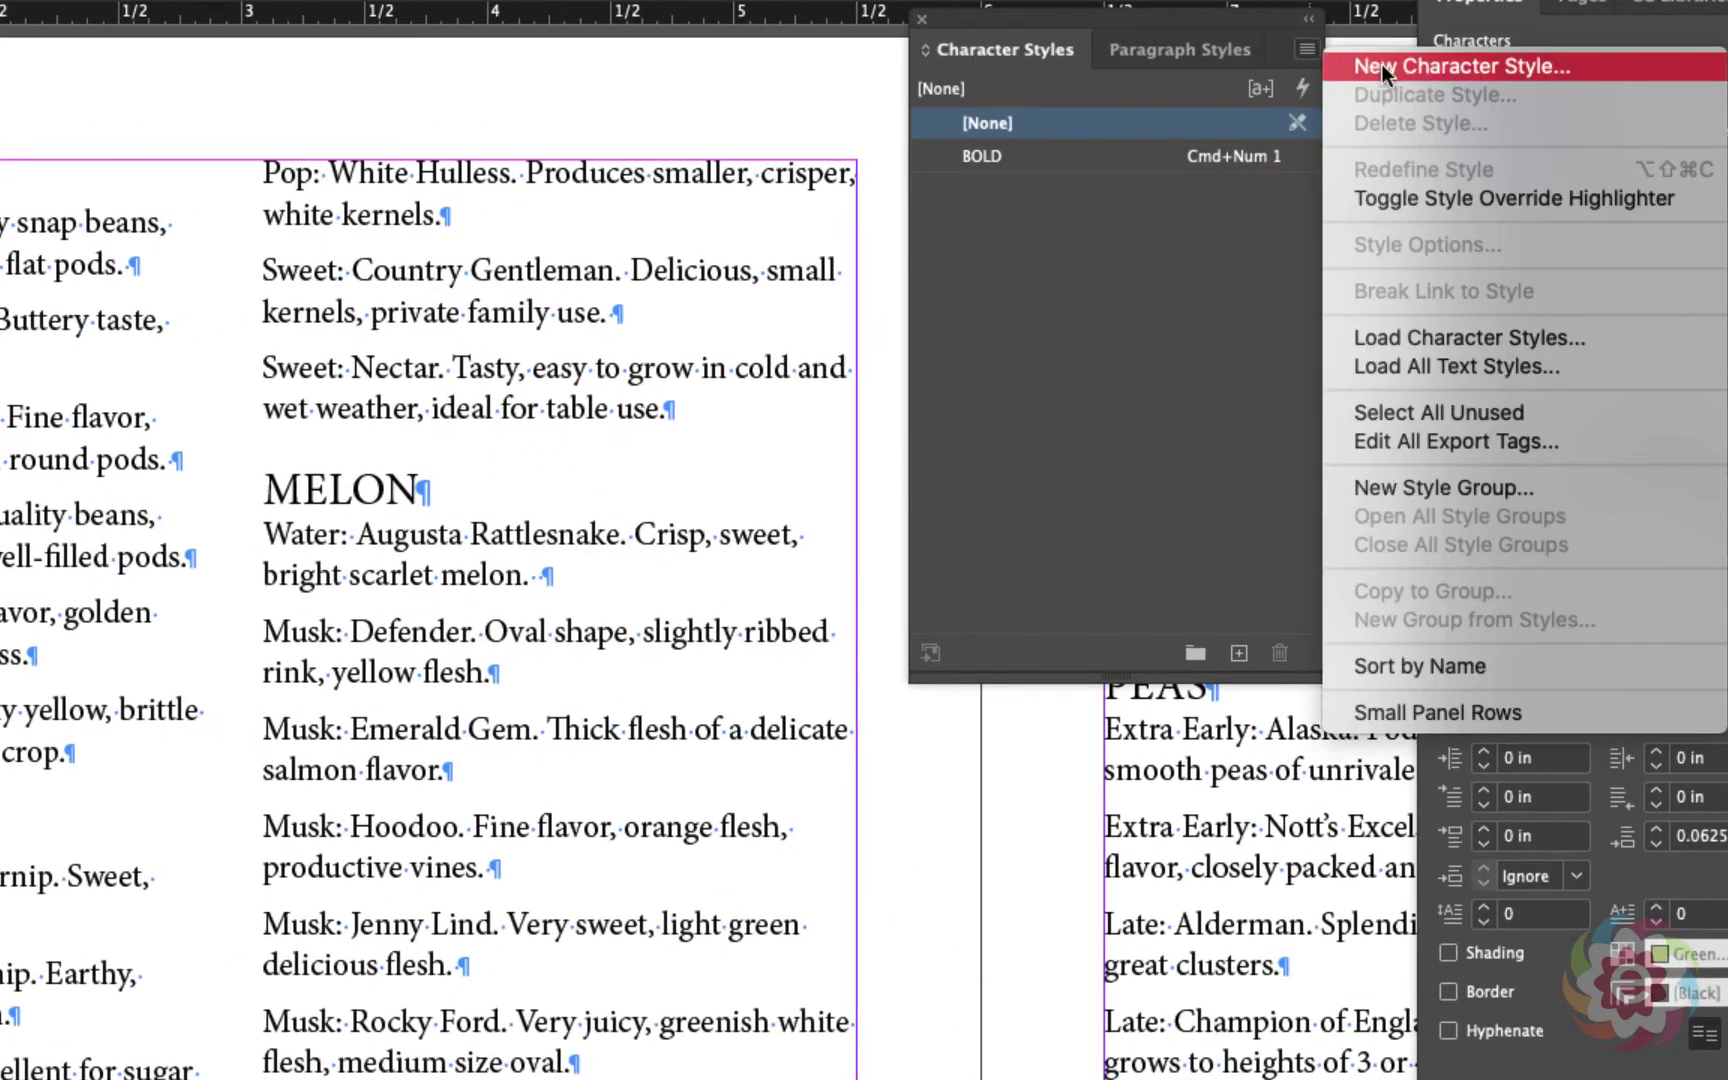
{"action": "left_click", "coordinate": [1440, 73]}
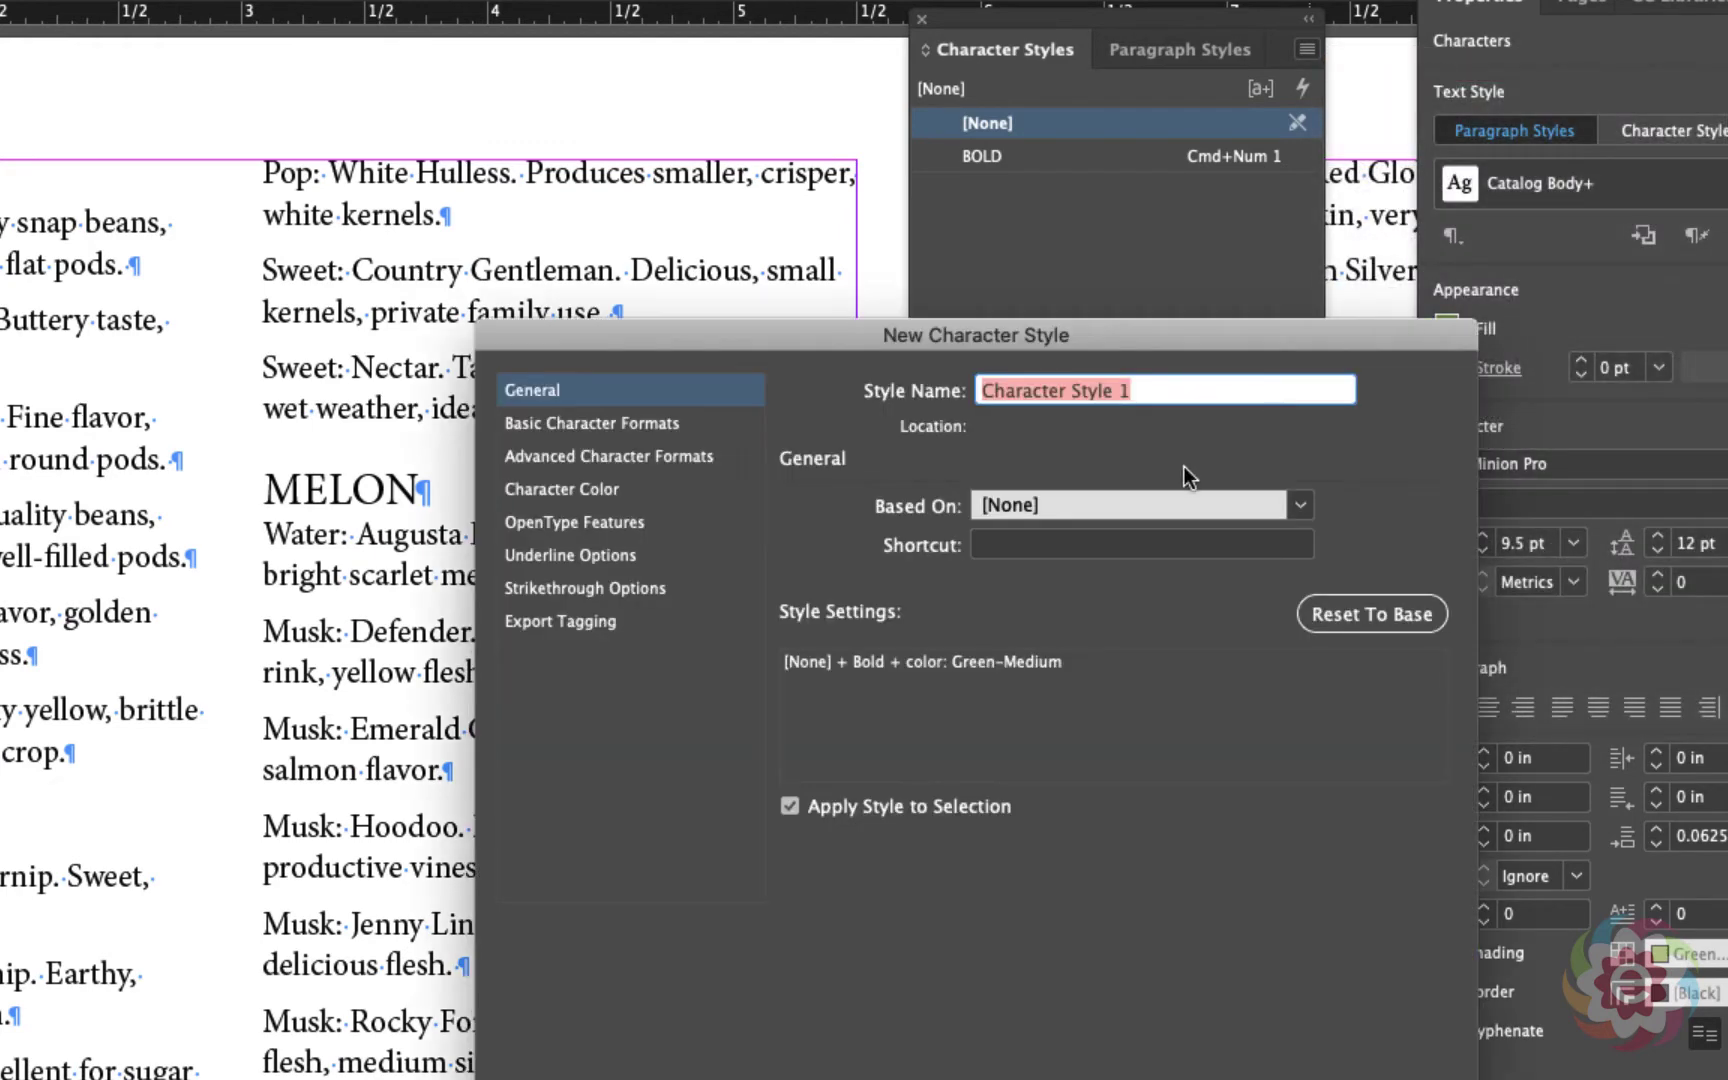
{"action": "type", "text": "Vege"}
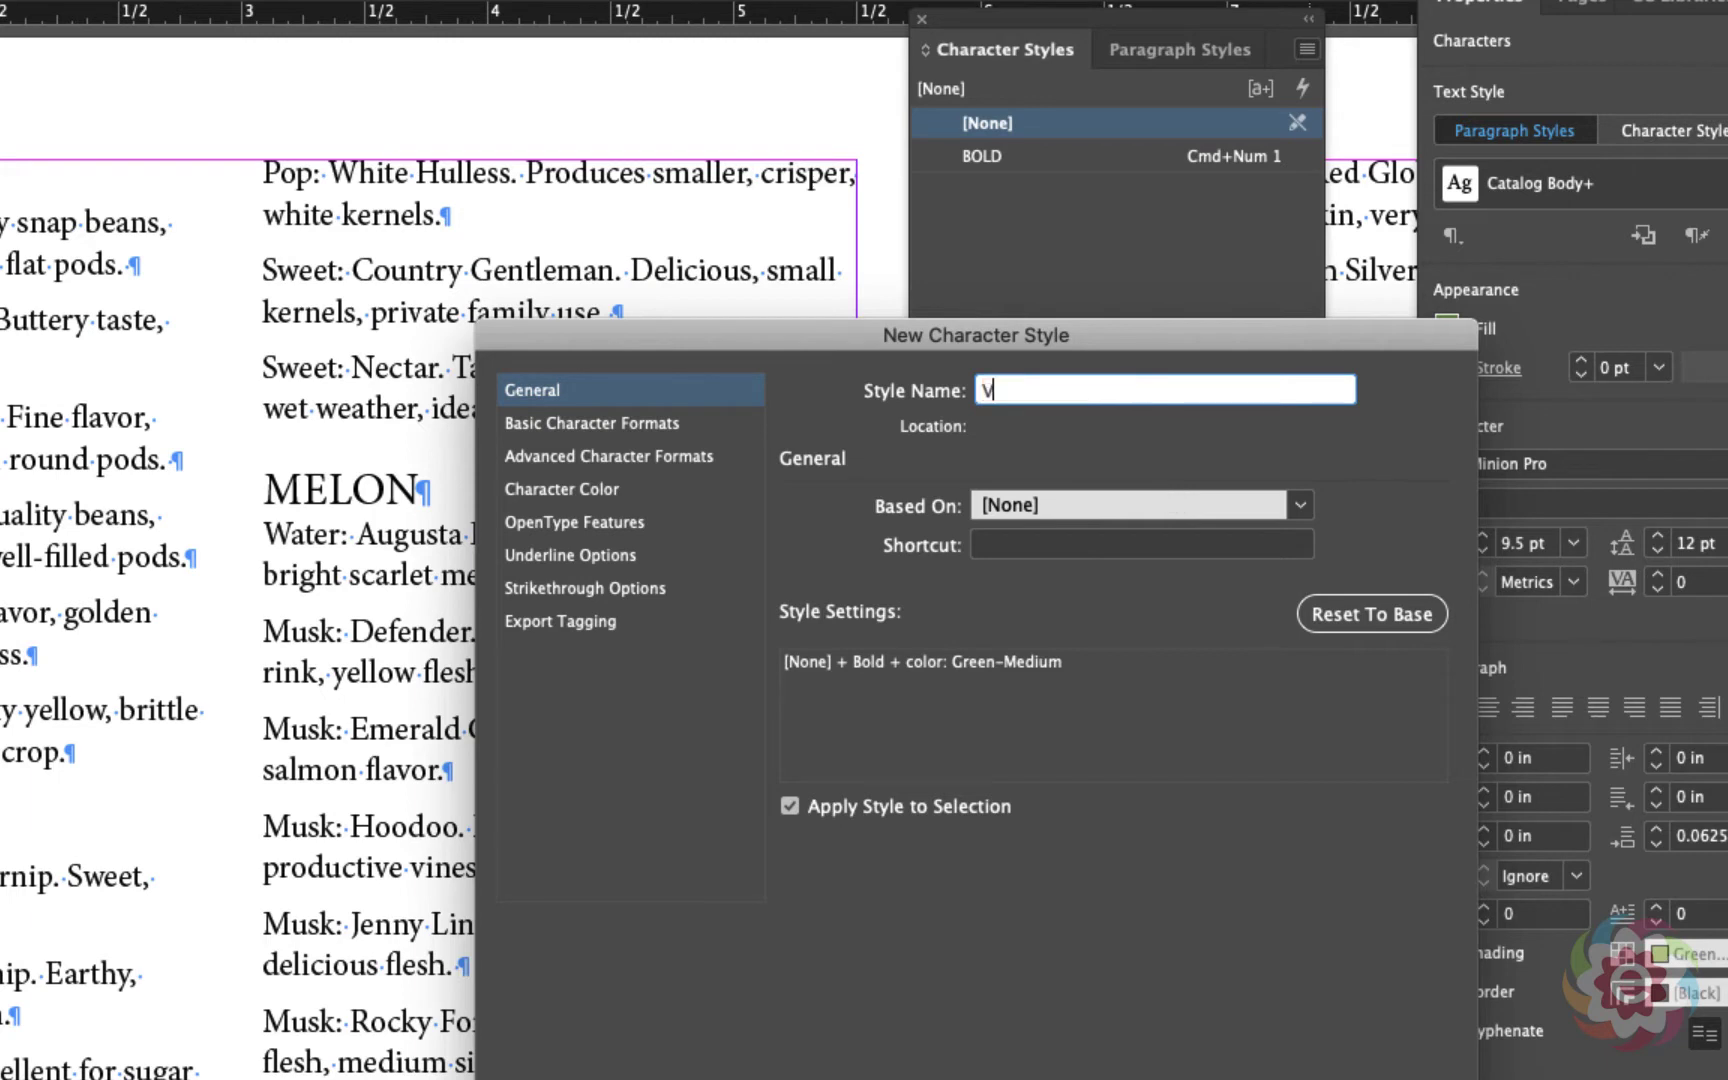
{"action": "type", "text": "table Name"}
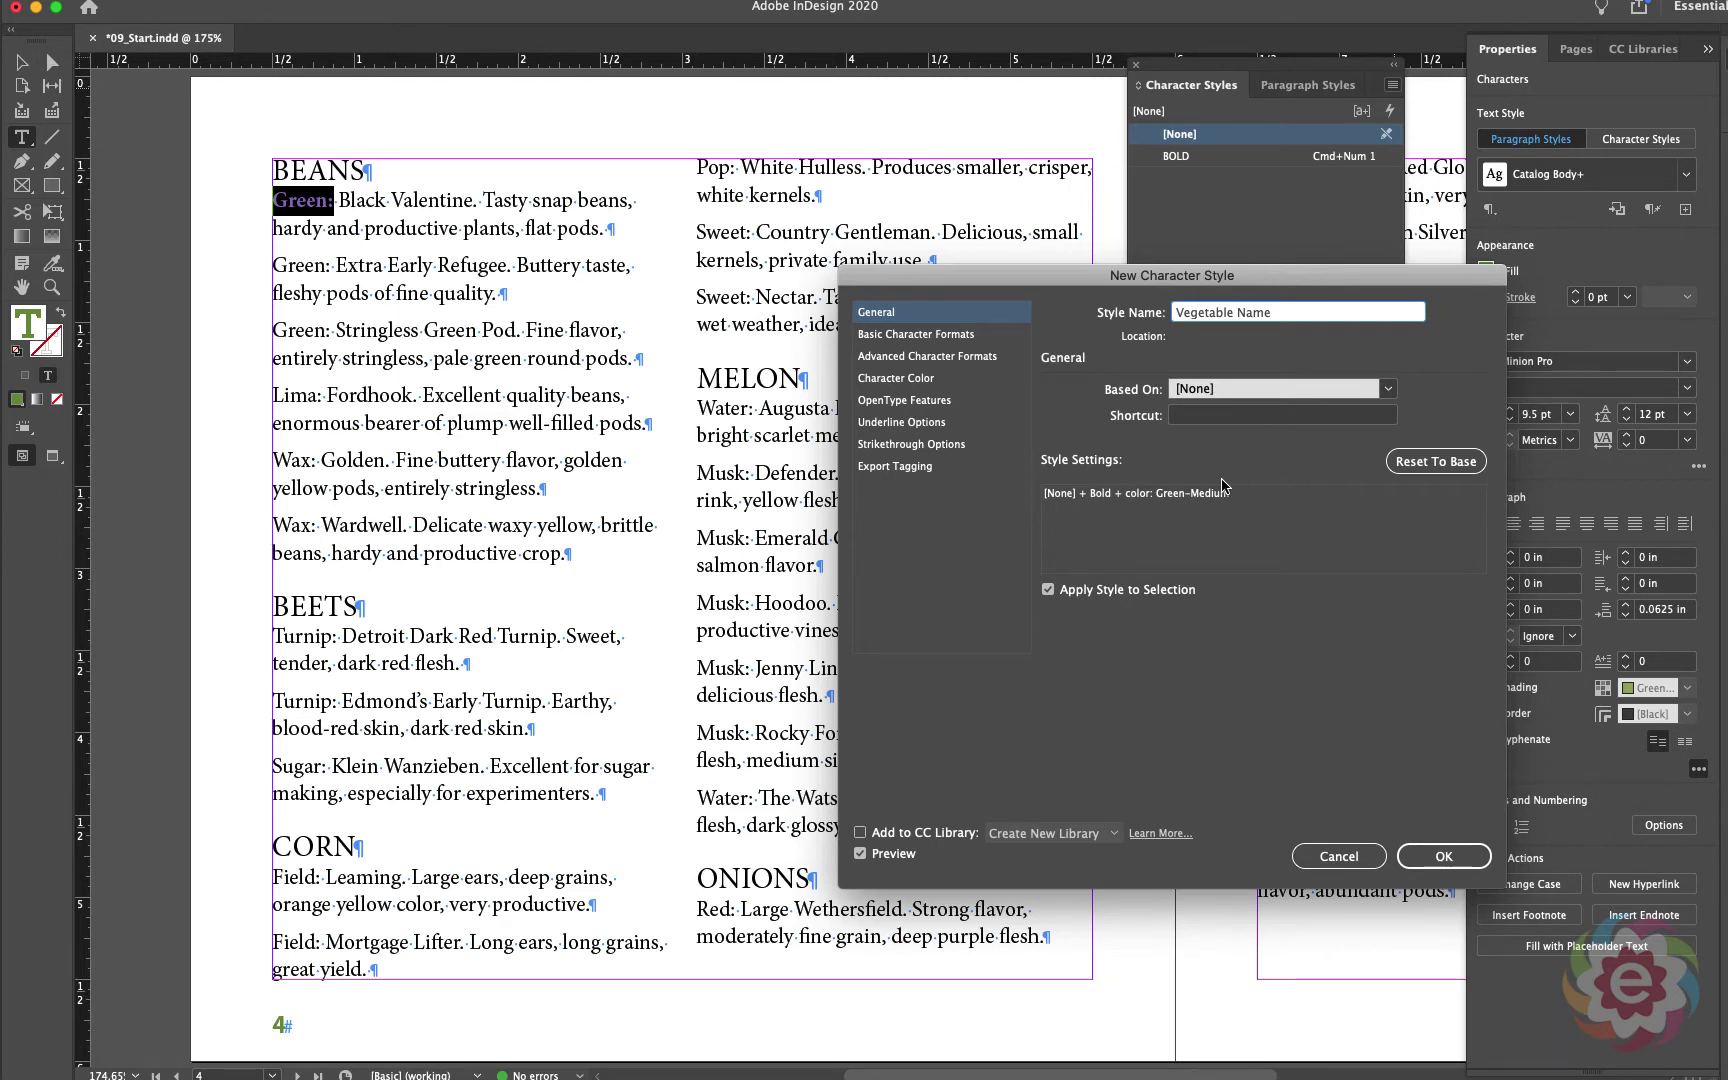
{"action": "left_click", "coordinate": [1428, 858]}
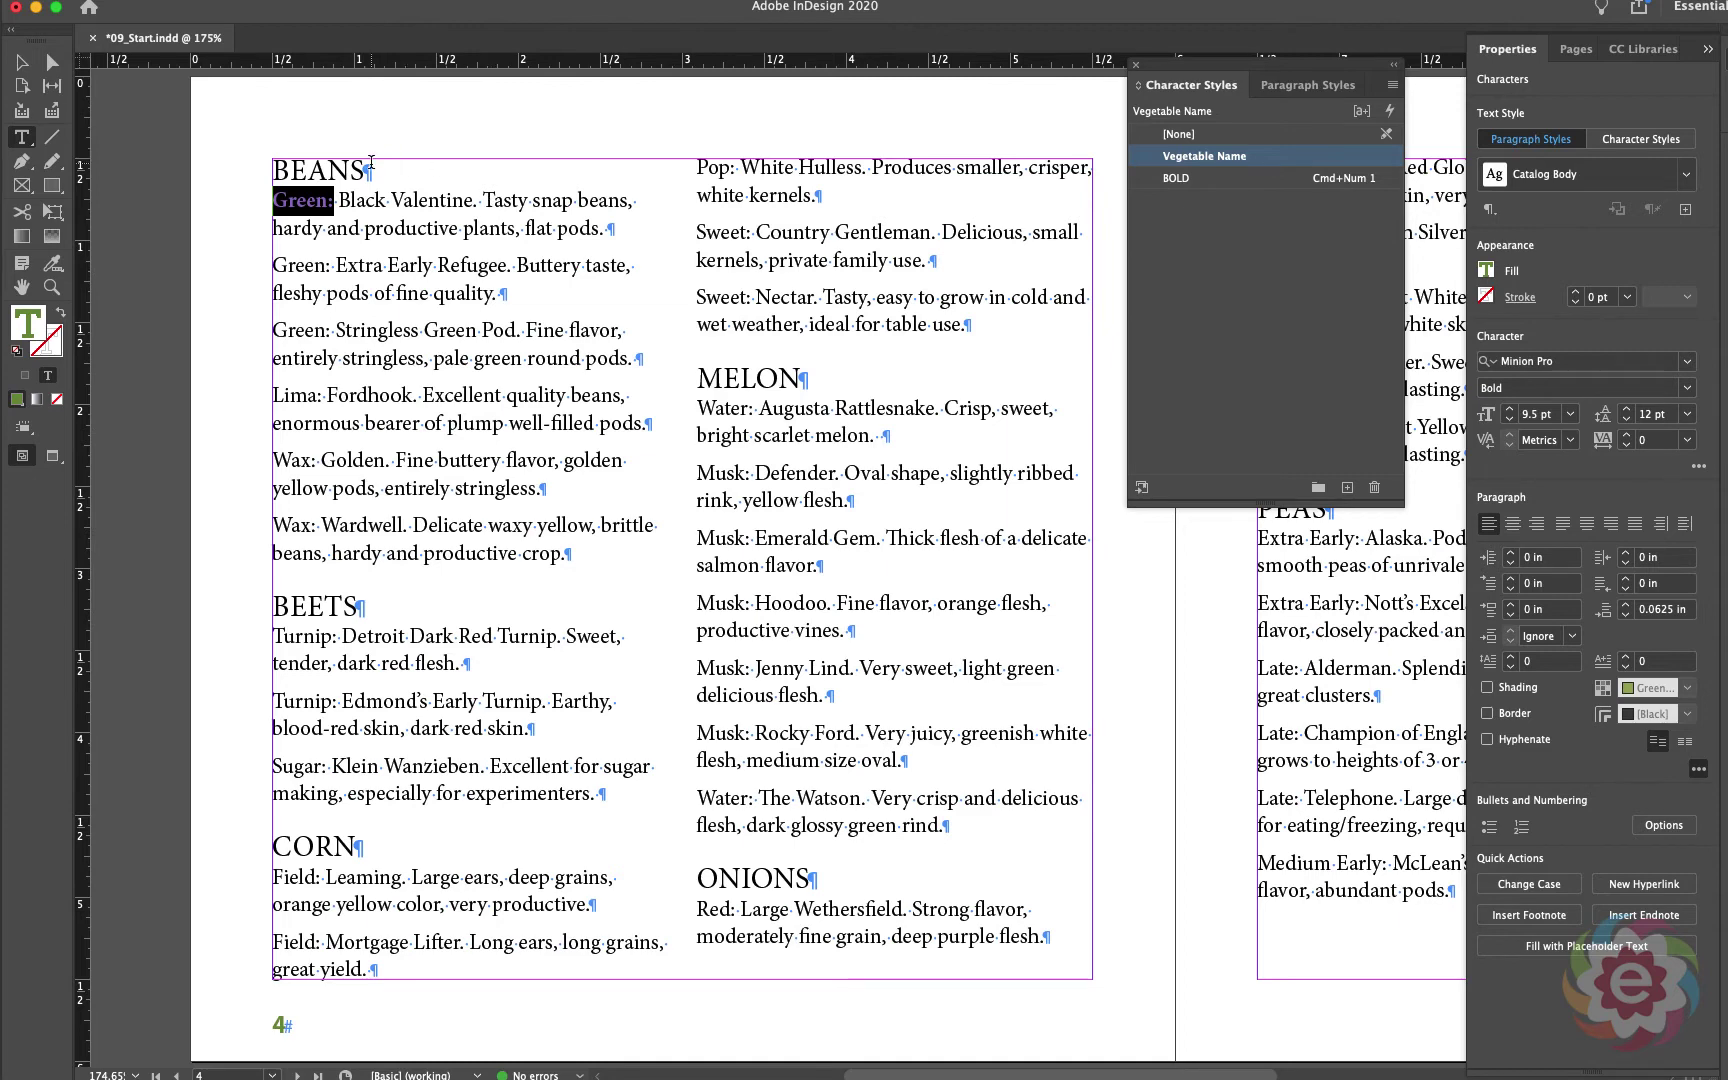
Step: Format "Black Valentine." in the first BEANS entry as Italic with a Green-Brightest fill
{"action": "left_click_drag", "start_coordinate": [339, 201], "coordinate": [477, 206]}
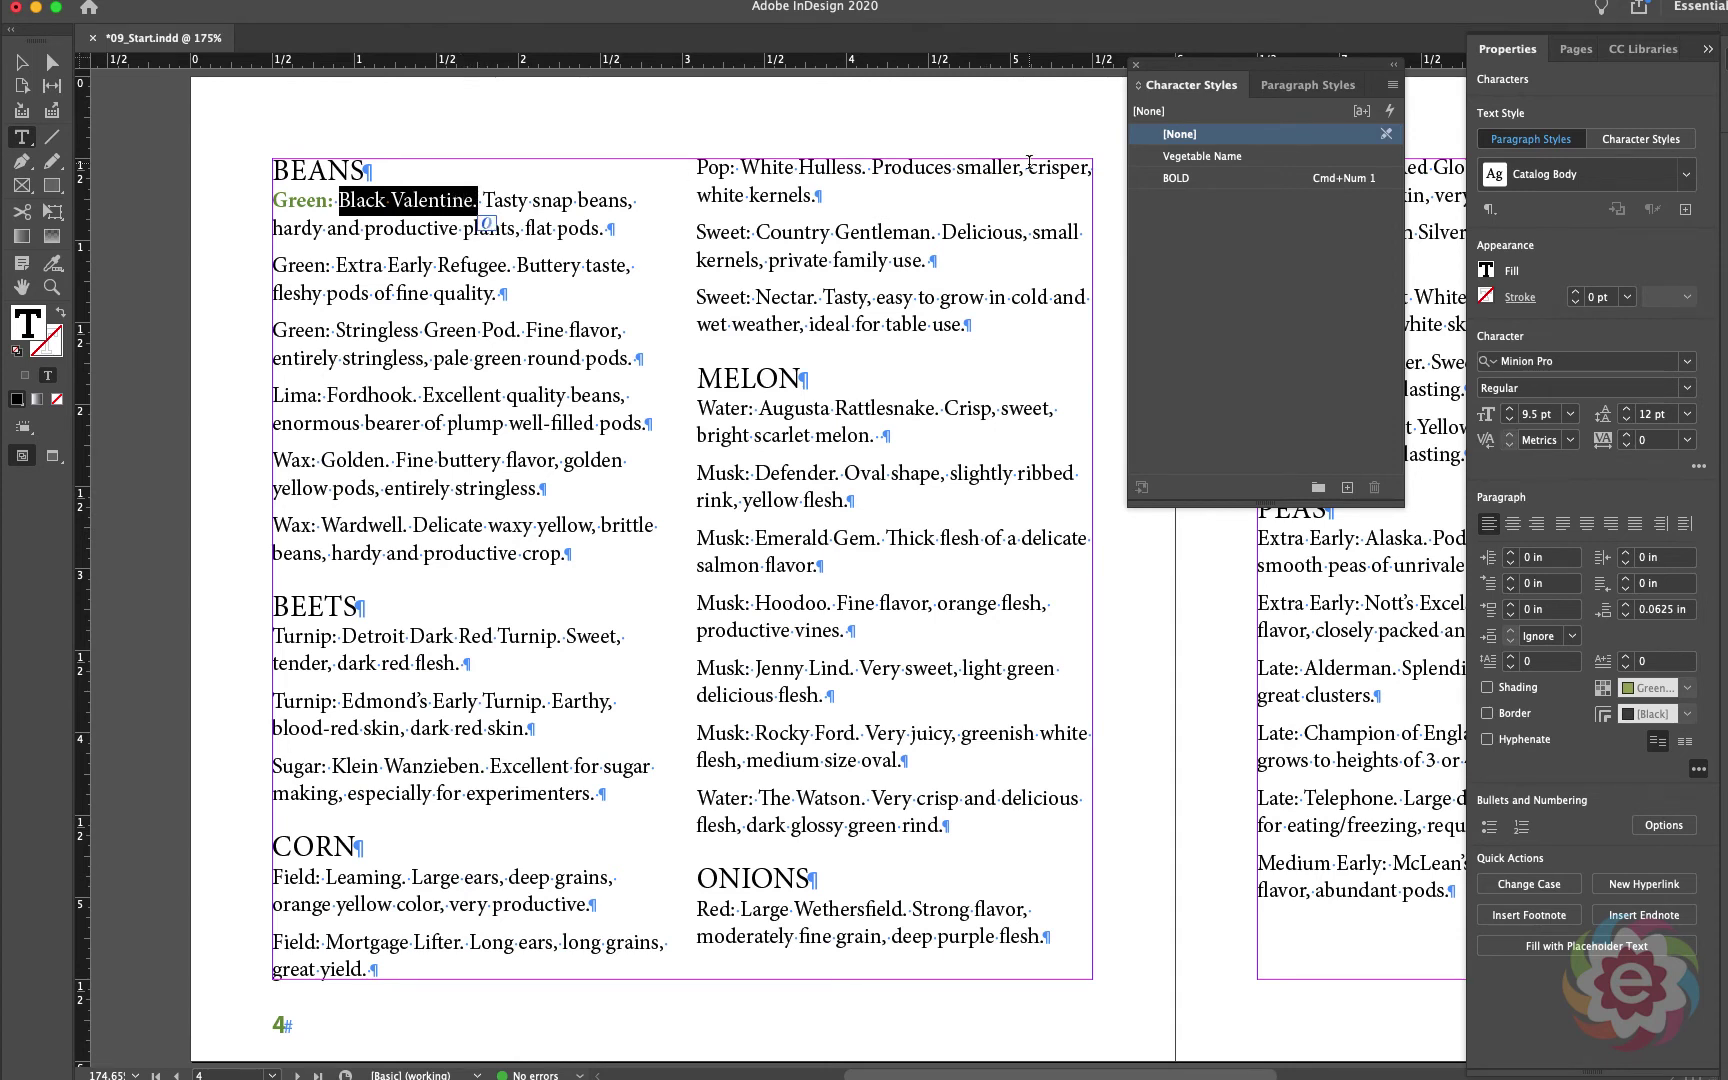
{"action": "left_click", "coordinate": [1486, 272]}
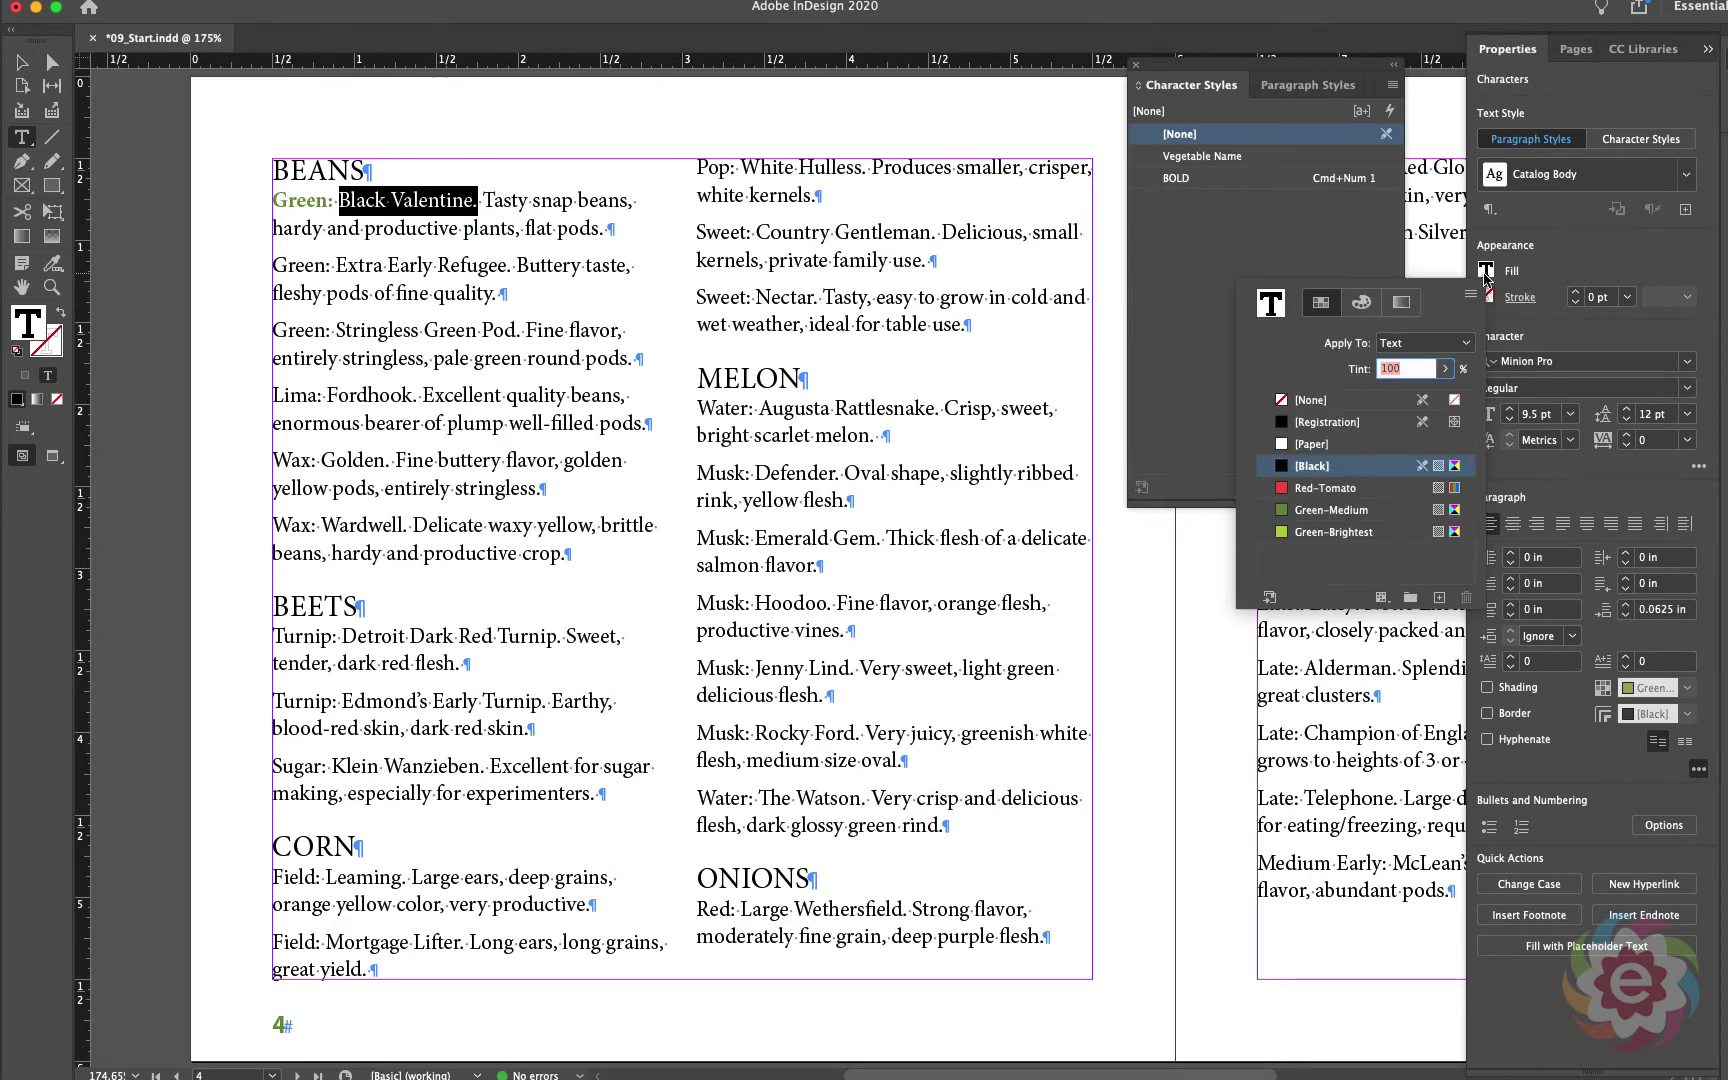
{"action": "left_click", "coordinate": [1342, 534]}
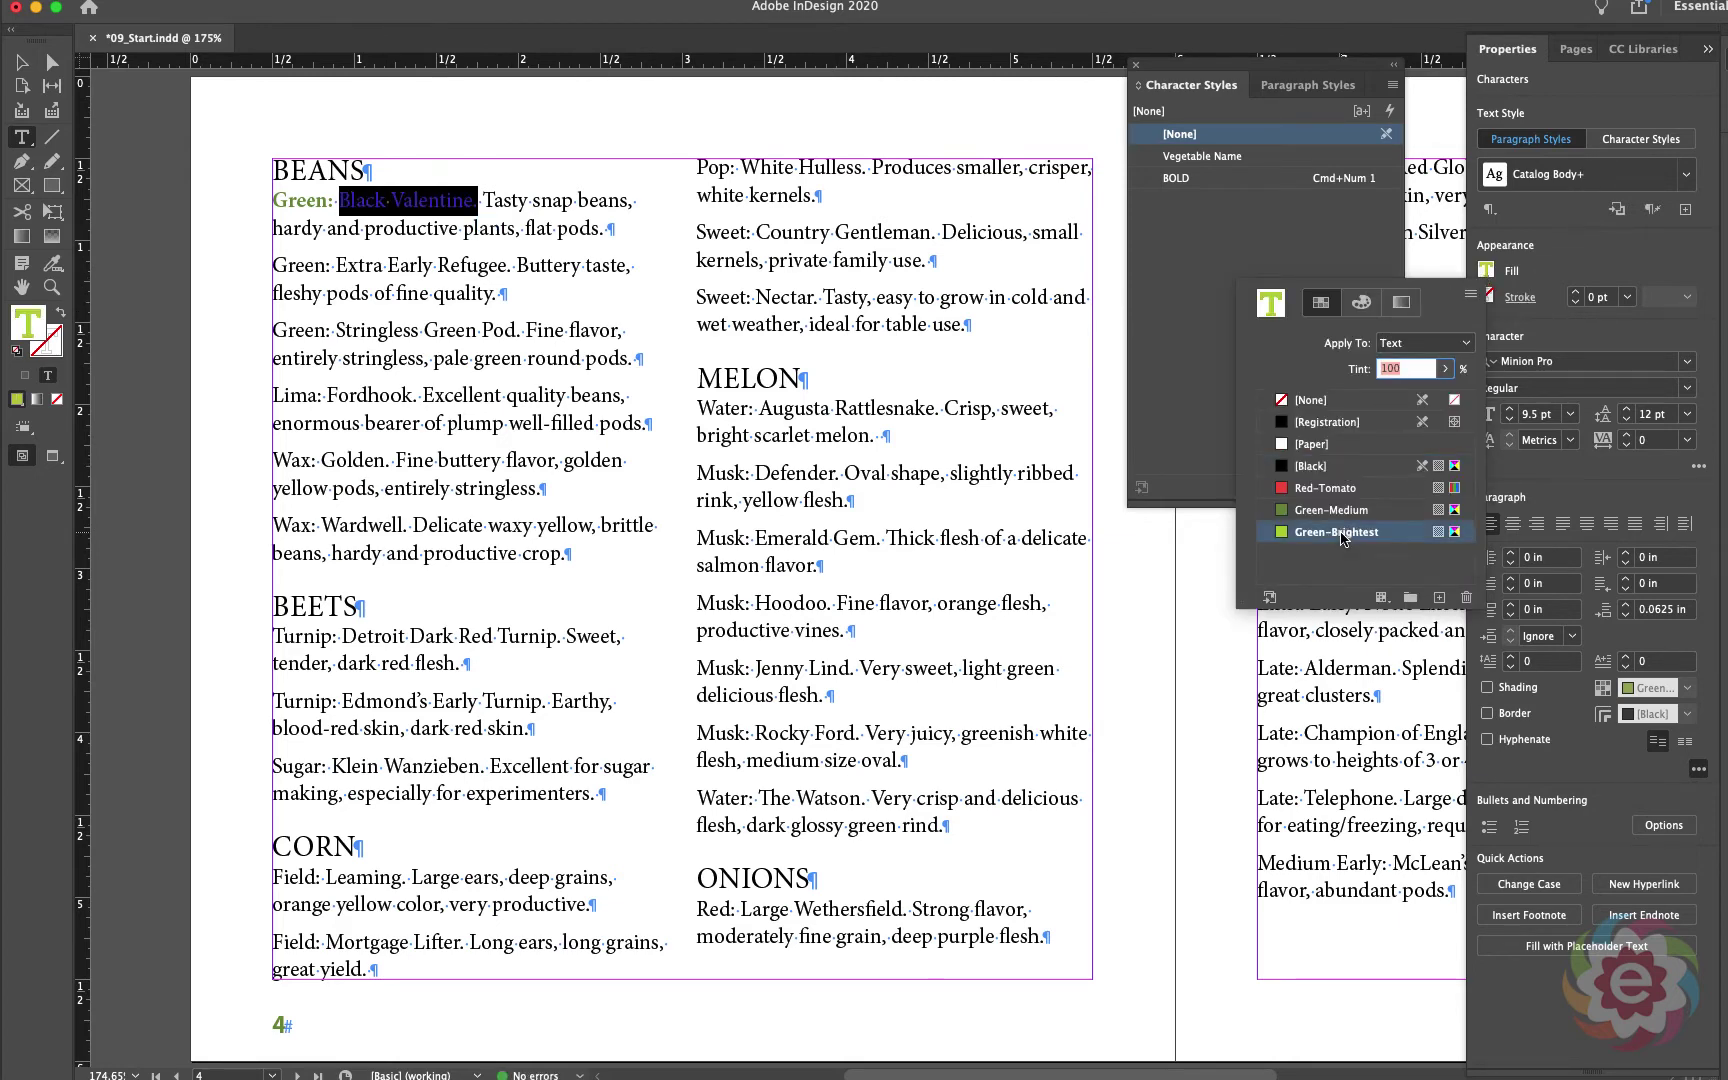
{"action": "left_click", "coordinate": [1650, 337]}
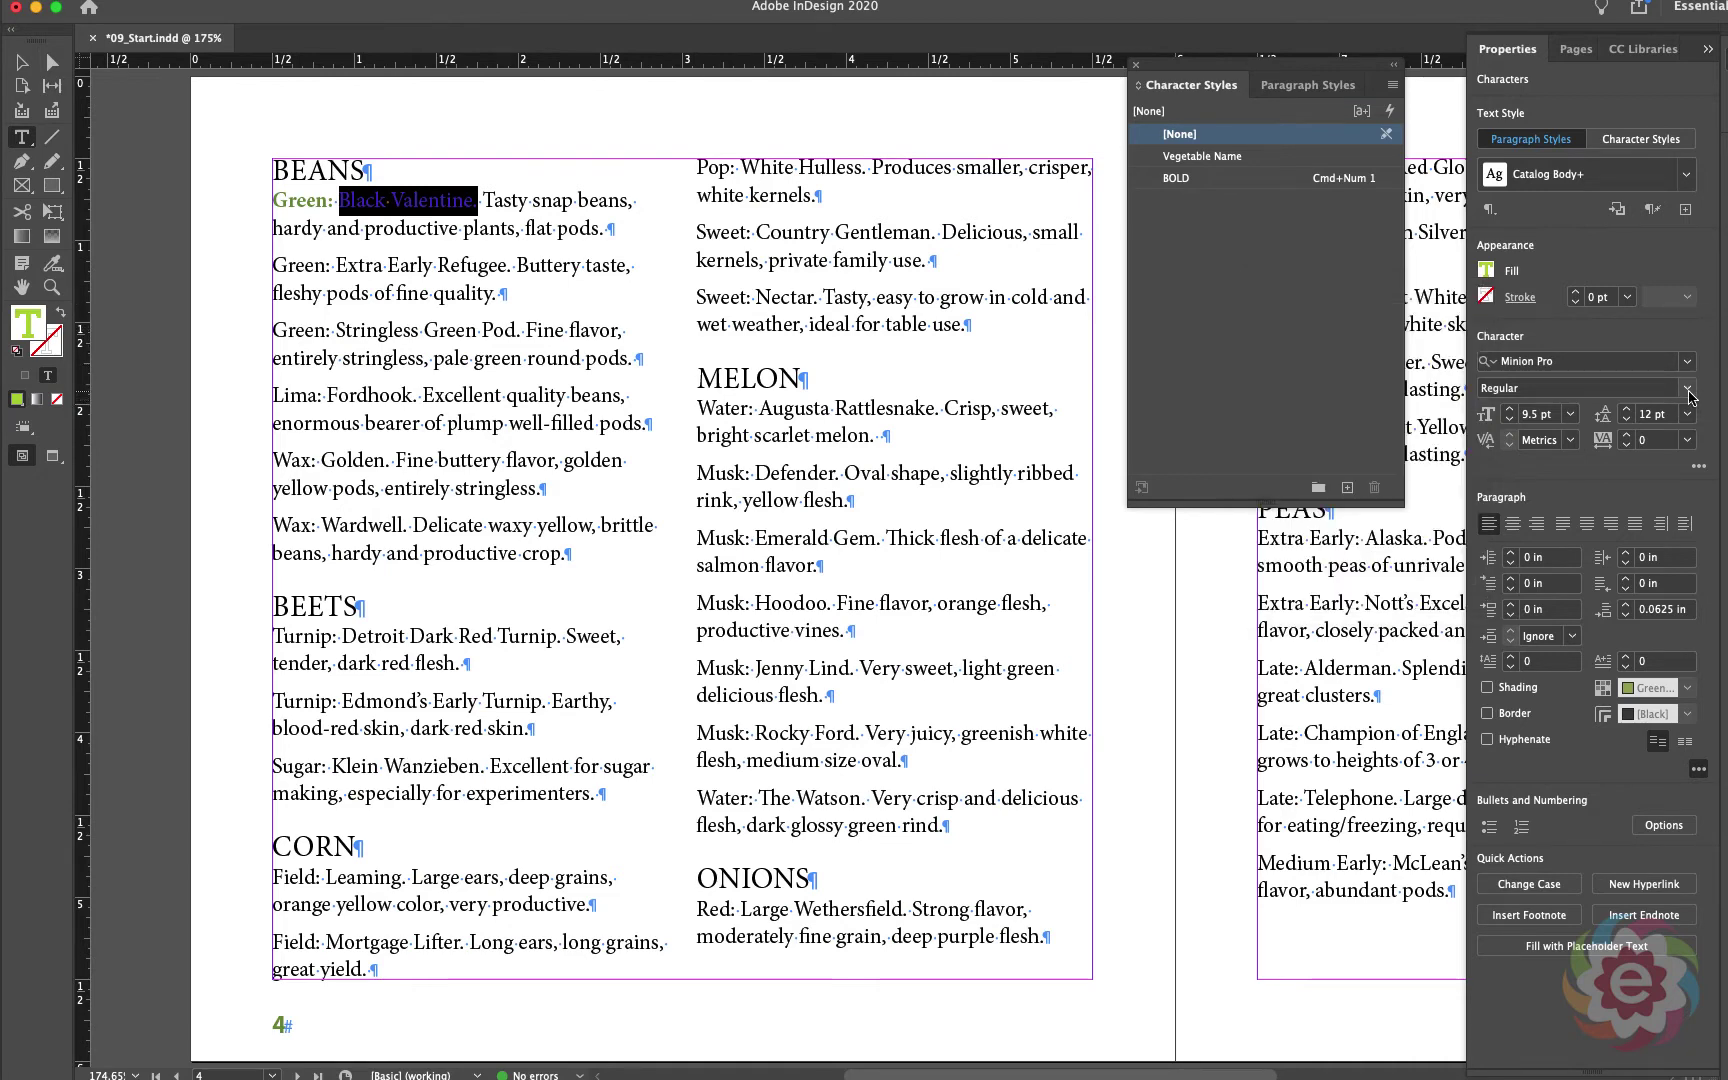
{"action": "left_click", "coordinate": [1687, 390]}
{"action": "left_click", "coordinate": [1612, 435]}
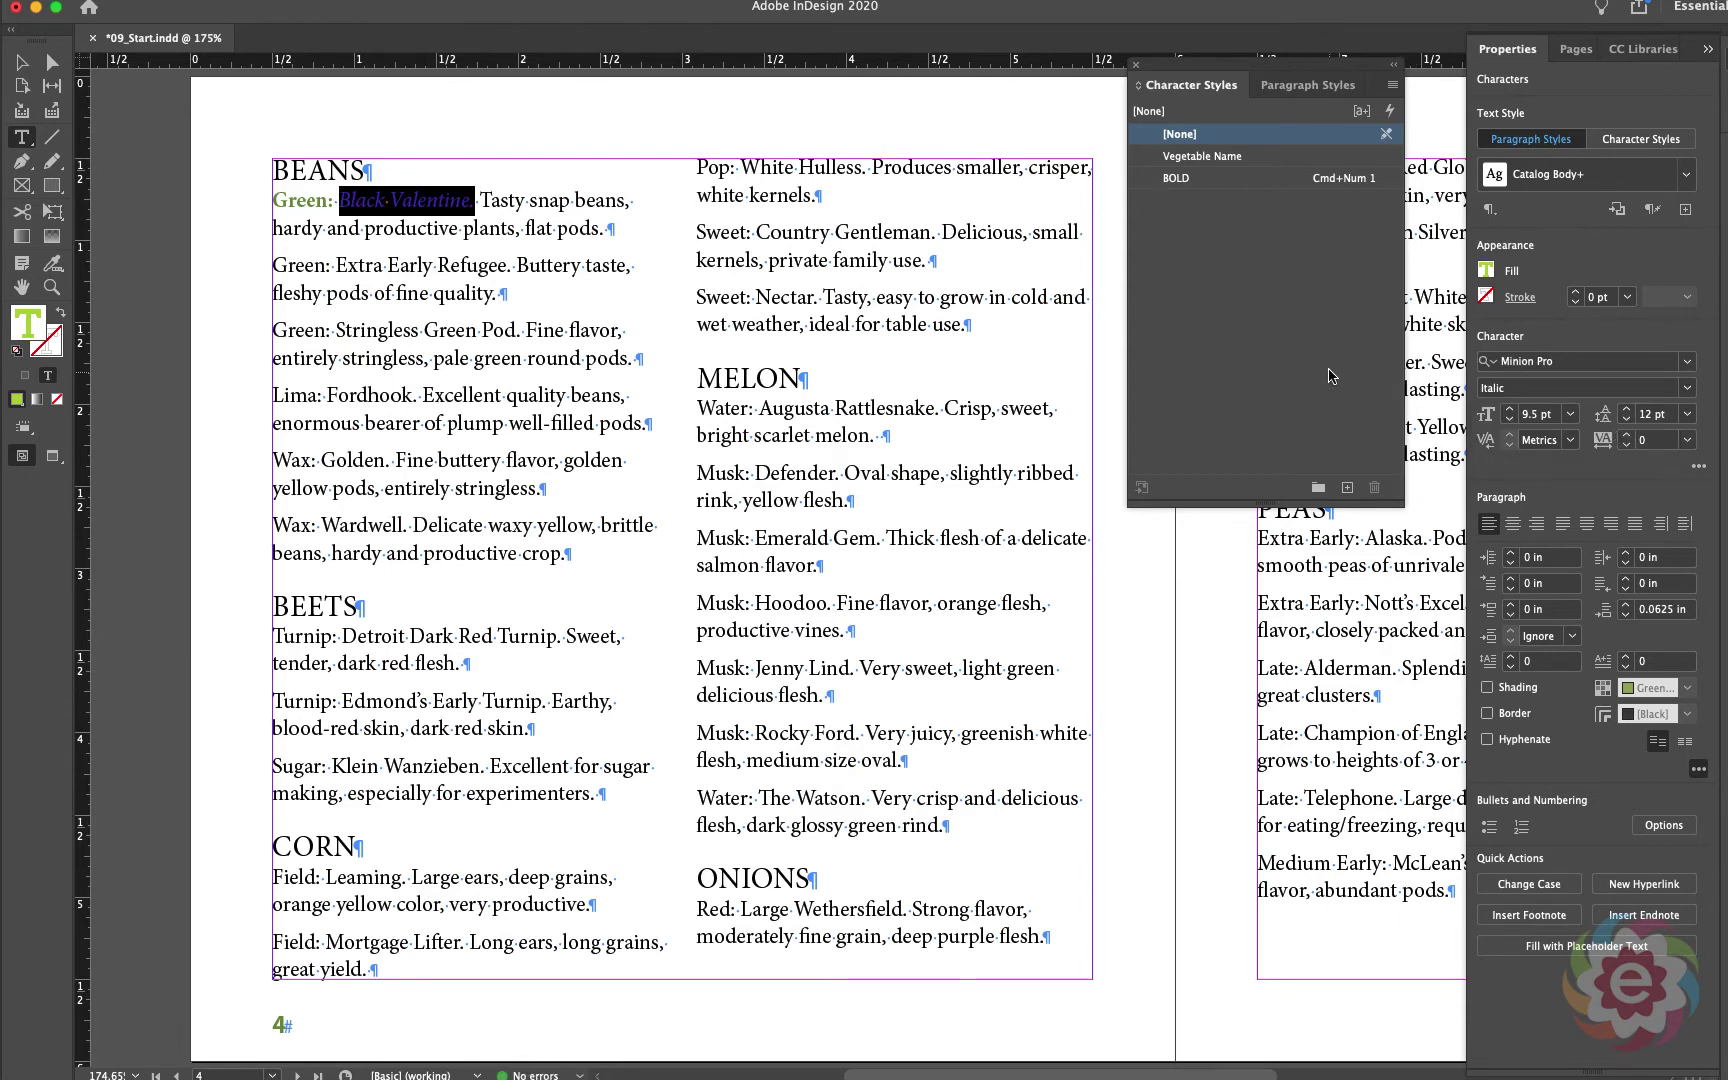
Step: Create a character style named Variety from the selected "Black Valentine." text
{"action": "left_click", "coordinate": [1393, 86]}
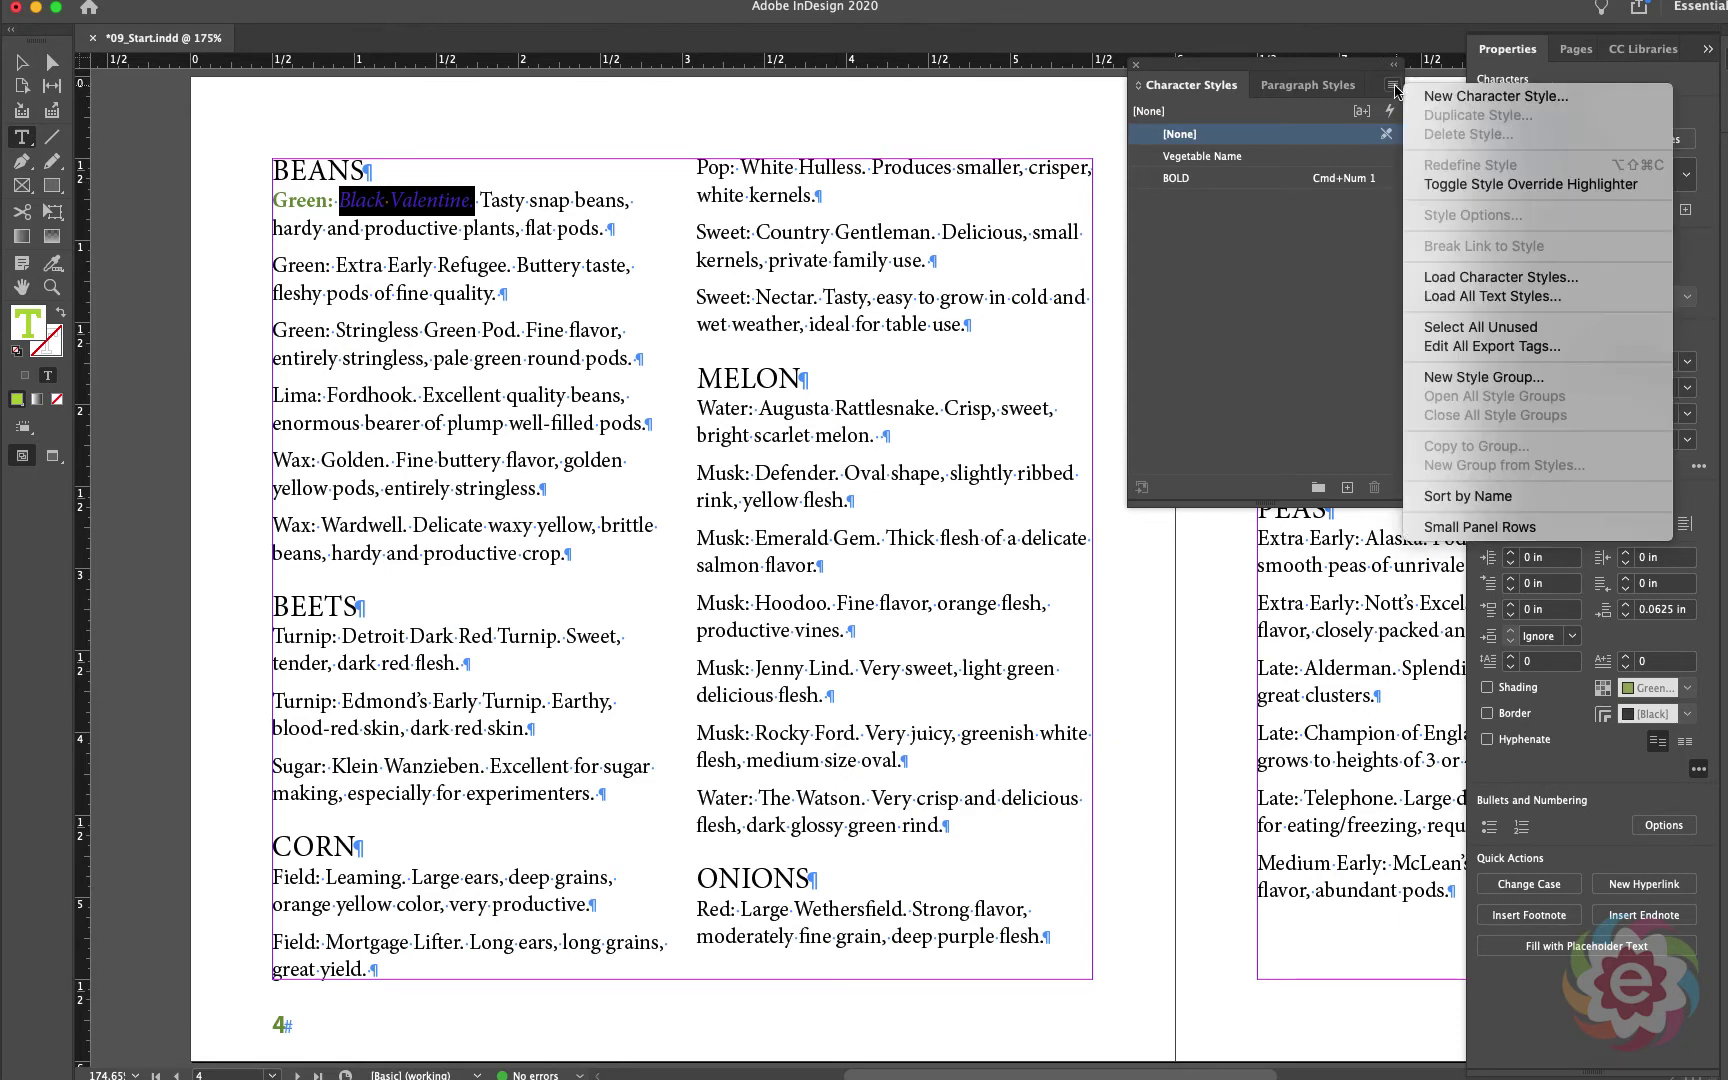
{"action": "left_click", "coordinate": [1455, 97]}
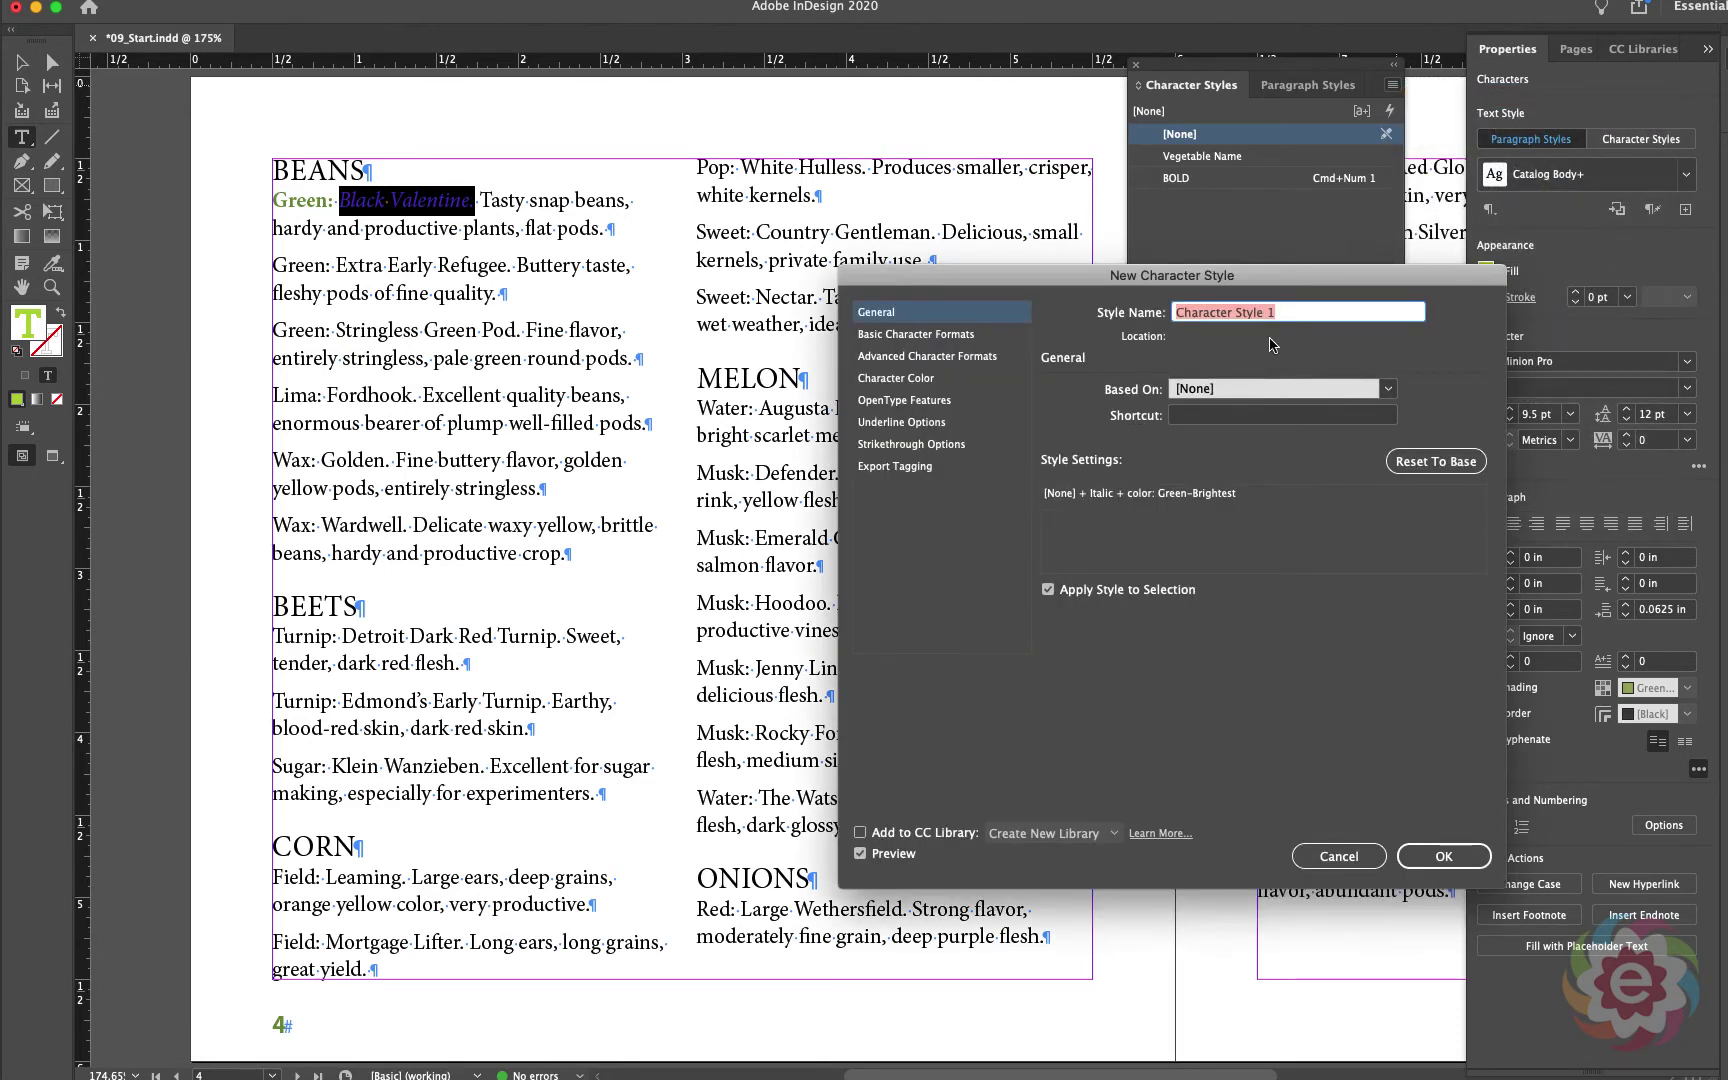
{"action": "type", "text": "Va"}
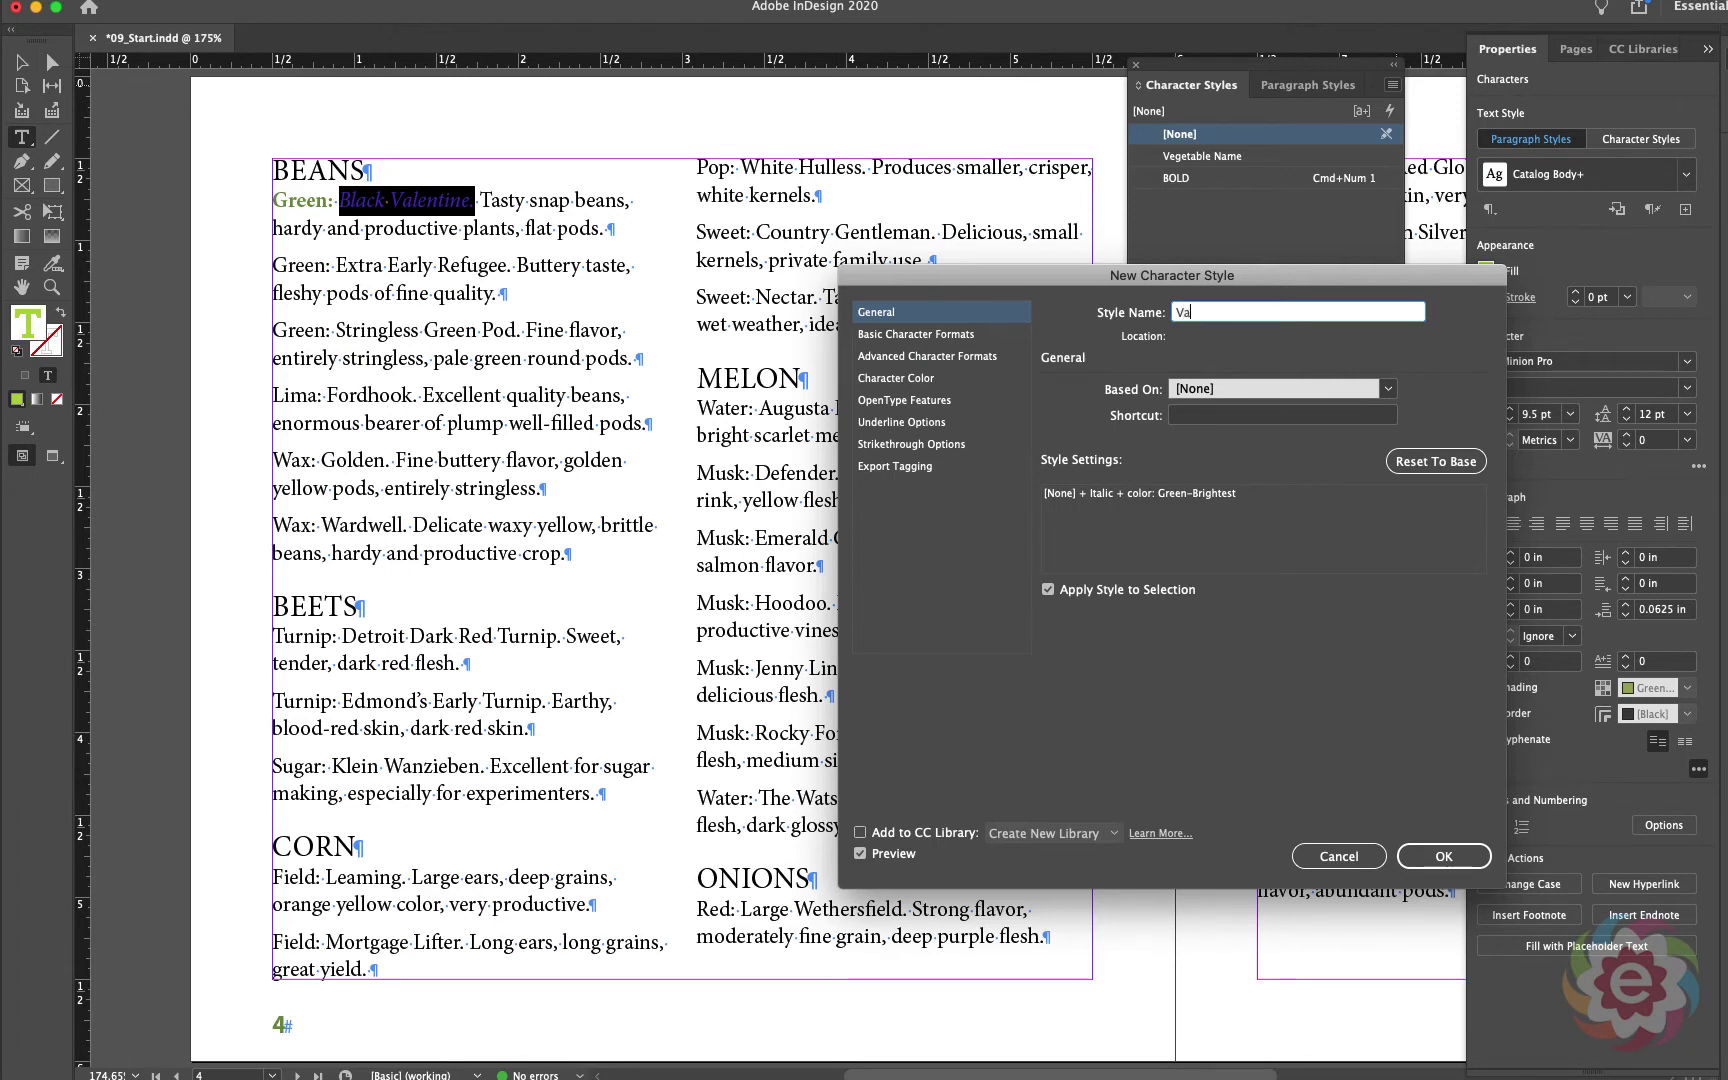
{"action": "type", "text": "riety"}
{"action": "left_click", "coordinate": [1443, 857]}
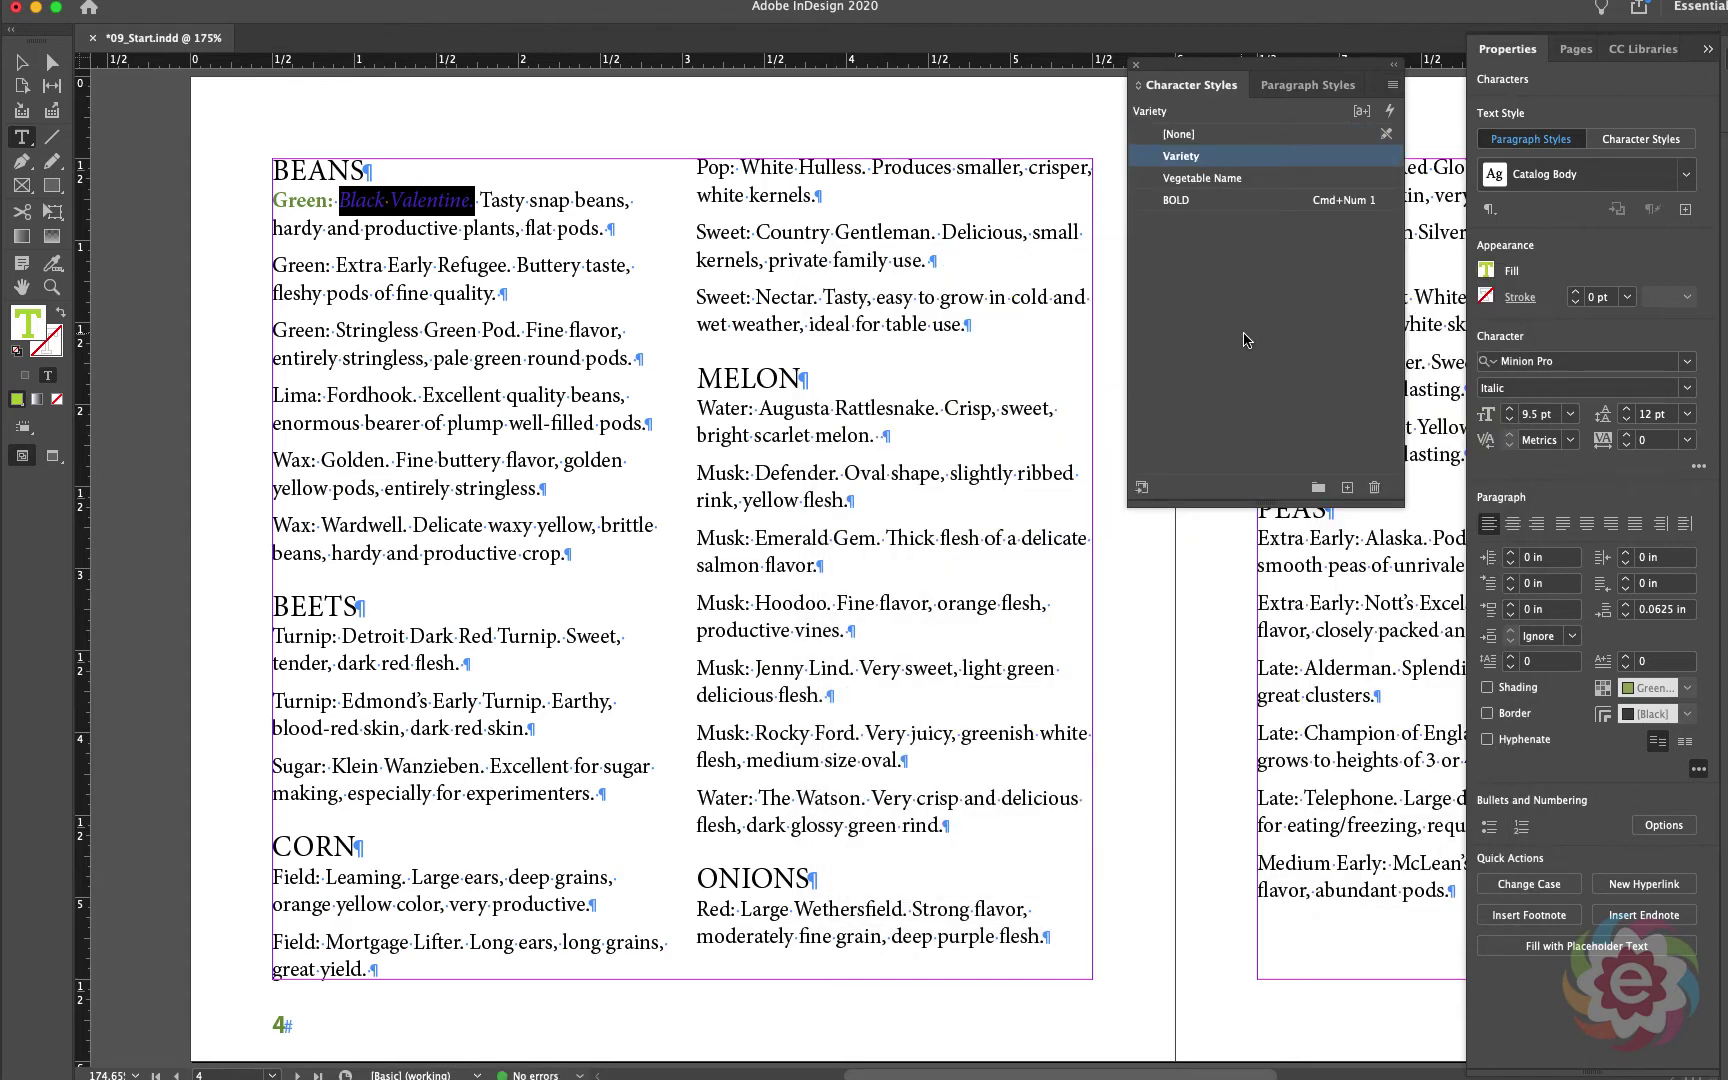
Step: Check which paragraph style is applied to the entries under BEANS
{"action": "left_click", "coordinate": [432, 268]}
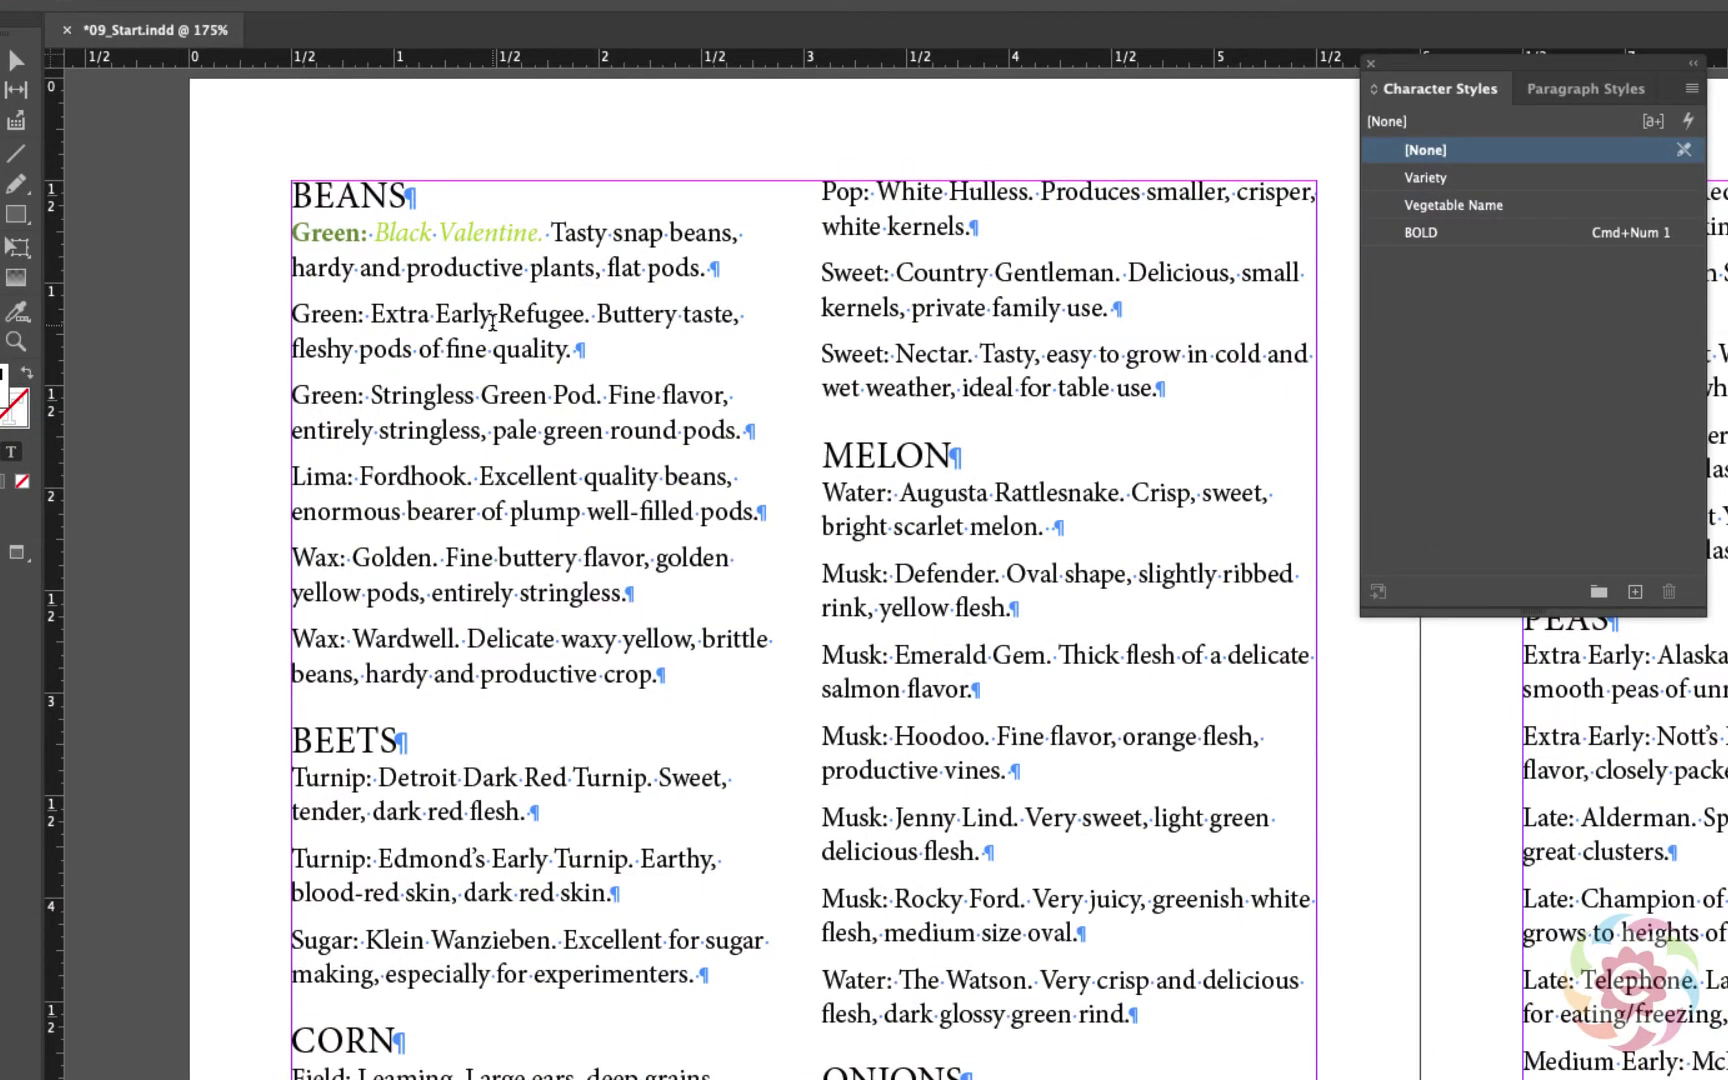
{"action": "left_click", "coordinate": [1575, 90]}
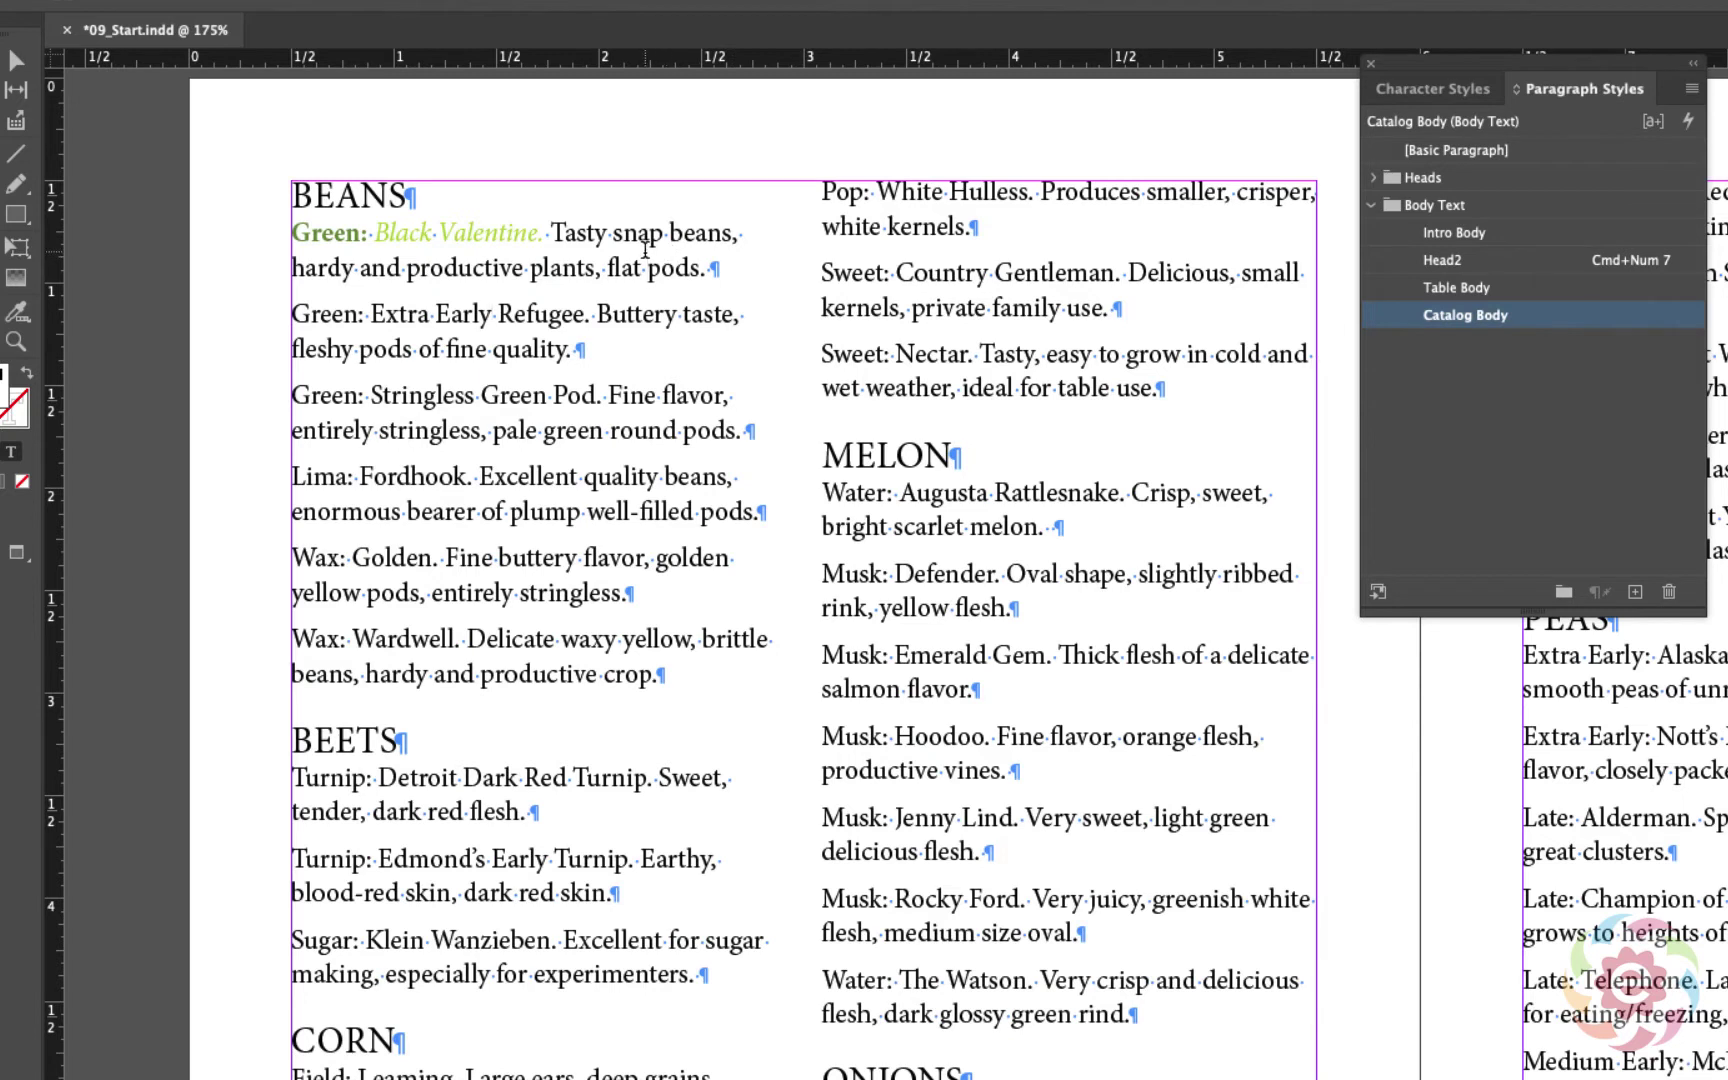
{"action": "left_click", "coordinate": [521, 405]}
{"action": "left_click", "coordinate": [521, 487]}
{"action": "left_click", "coordinate": [526, 590]}
{"action": "left_click", "coordinate": [521, 349]}
Step: Undo the stray spaces inserted in the word "quality" in the second BEANS entry
{"action": "left_click", "coordinate": [16, 341]}
{"action": "left_click", "coordinate": [388, 283]}
{"action": "left_click", "coordinate": [1058, 750]}
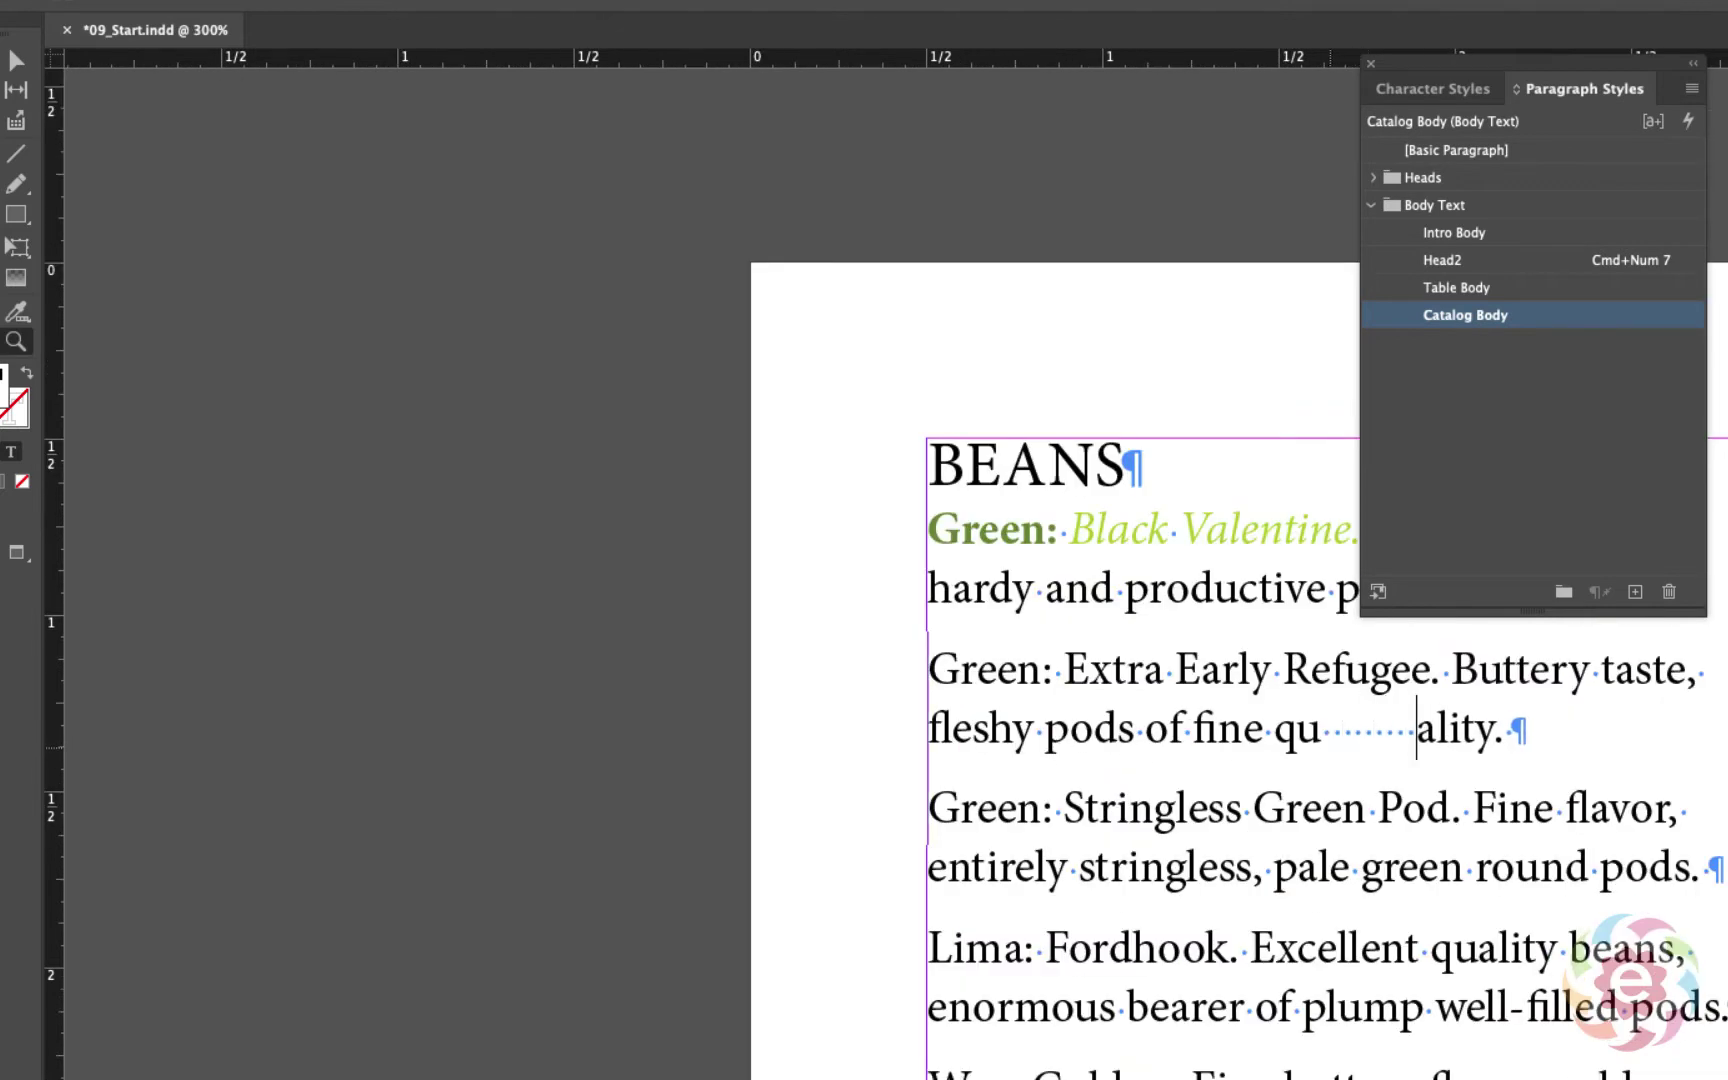
{"action": "key", "text": "super+z"}
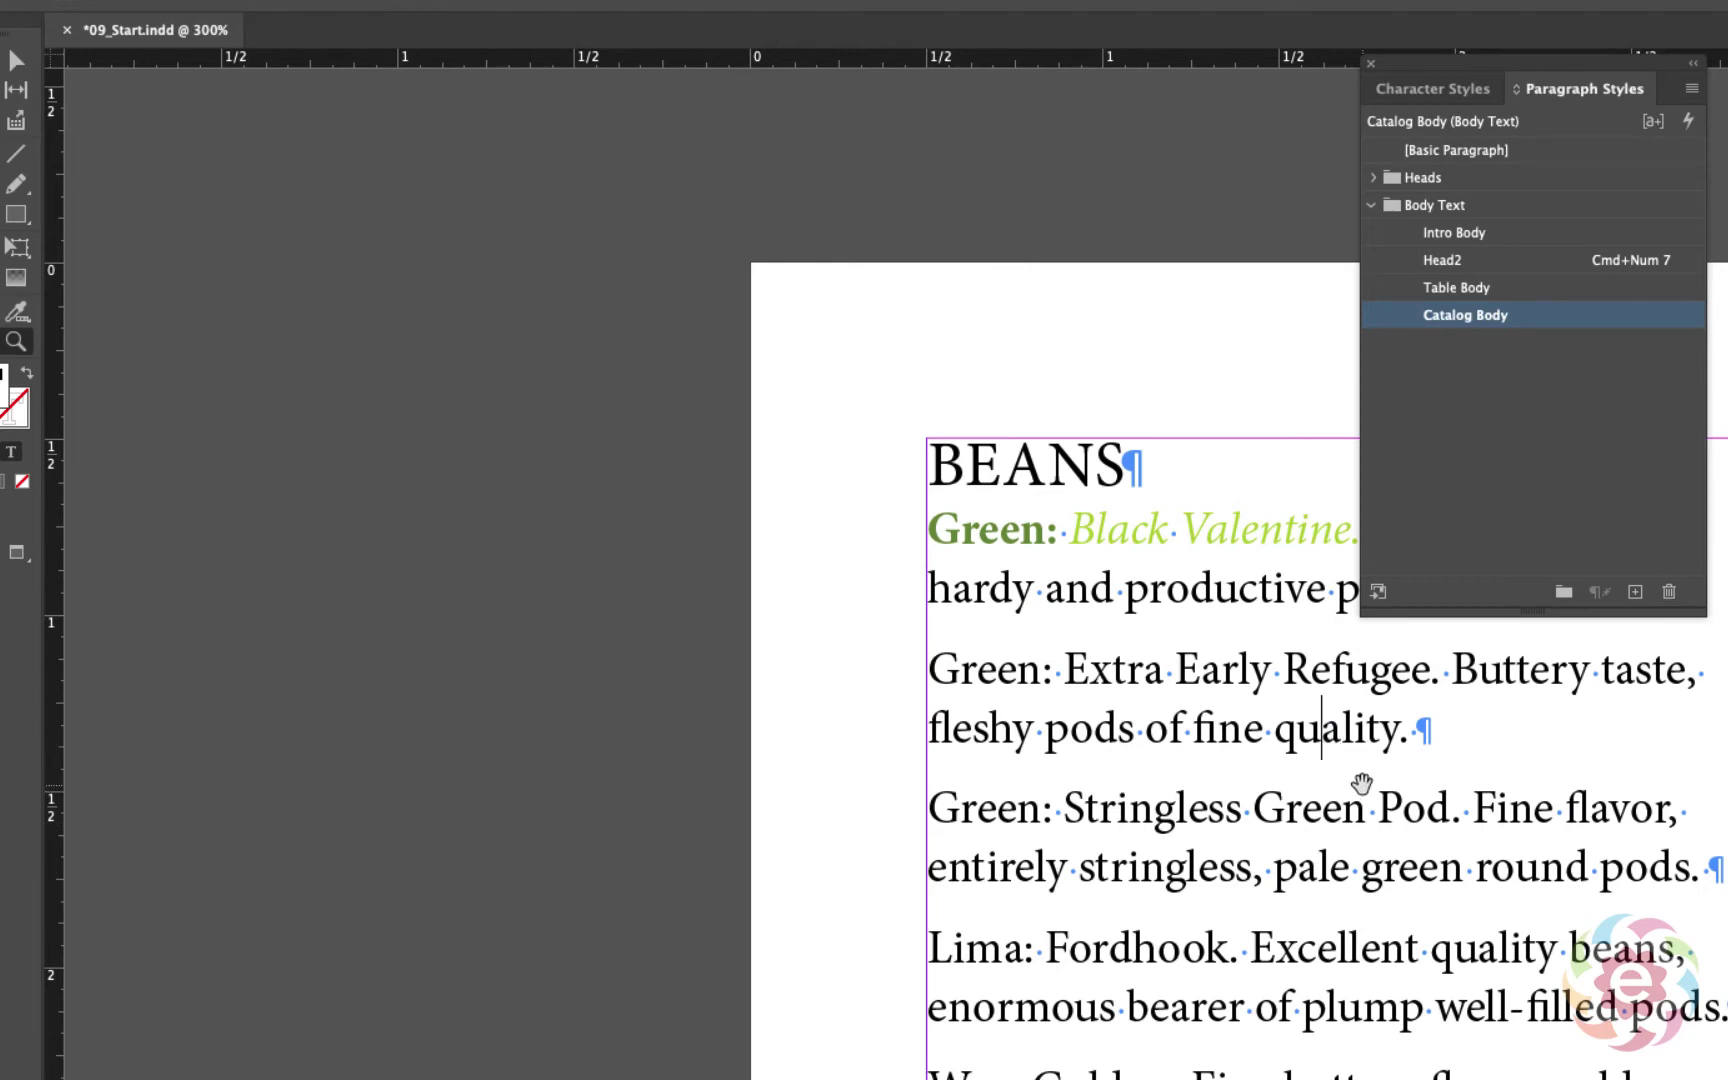
{"action": "left_click_drag", "start_coordinate": [1355, 780], "coordinate": [763, 510]}
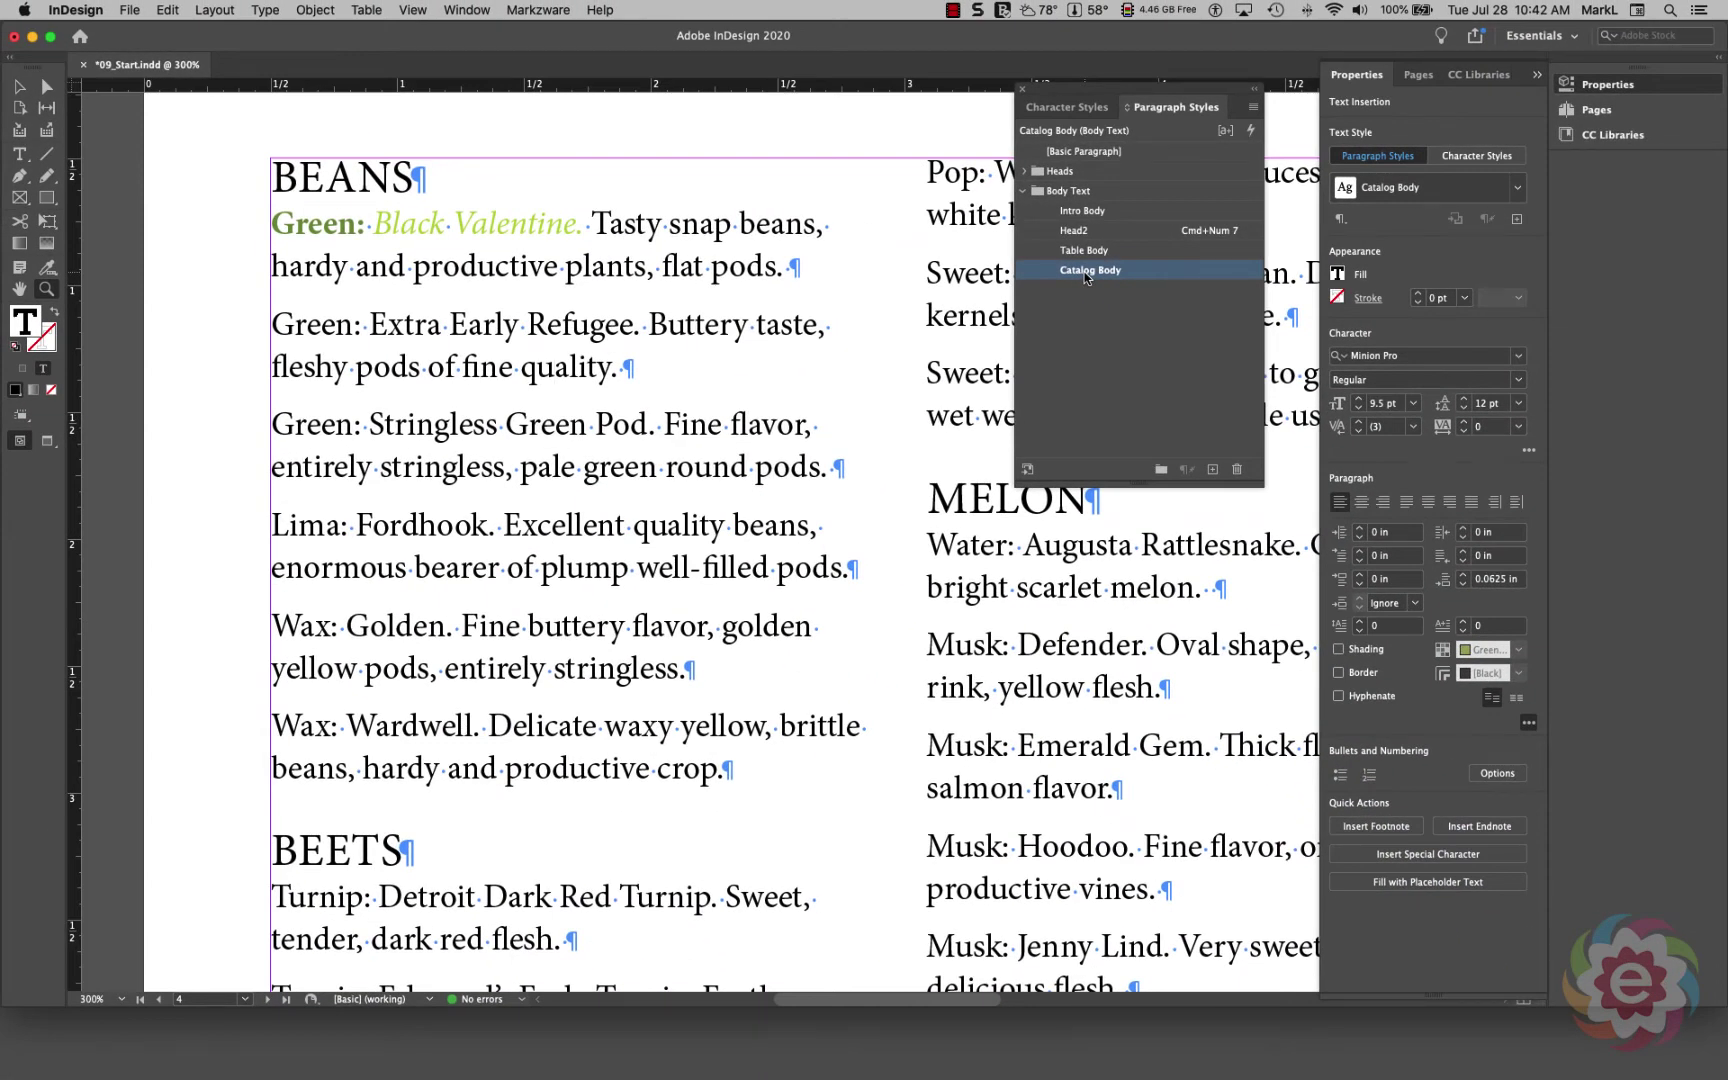
Step: Edit the Catalog Body paragraph style and add a nested style that uses the Vegetable Name character style
{"action": "double_click", "coordinate": [1087, 277]}
{"action": "left_click_drag", "start_coordinate": [827, 137], "coordinate": [1073, 110]}
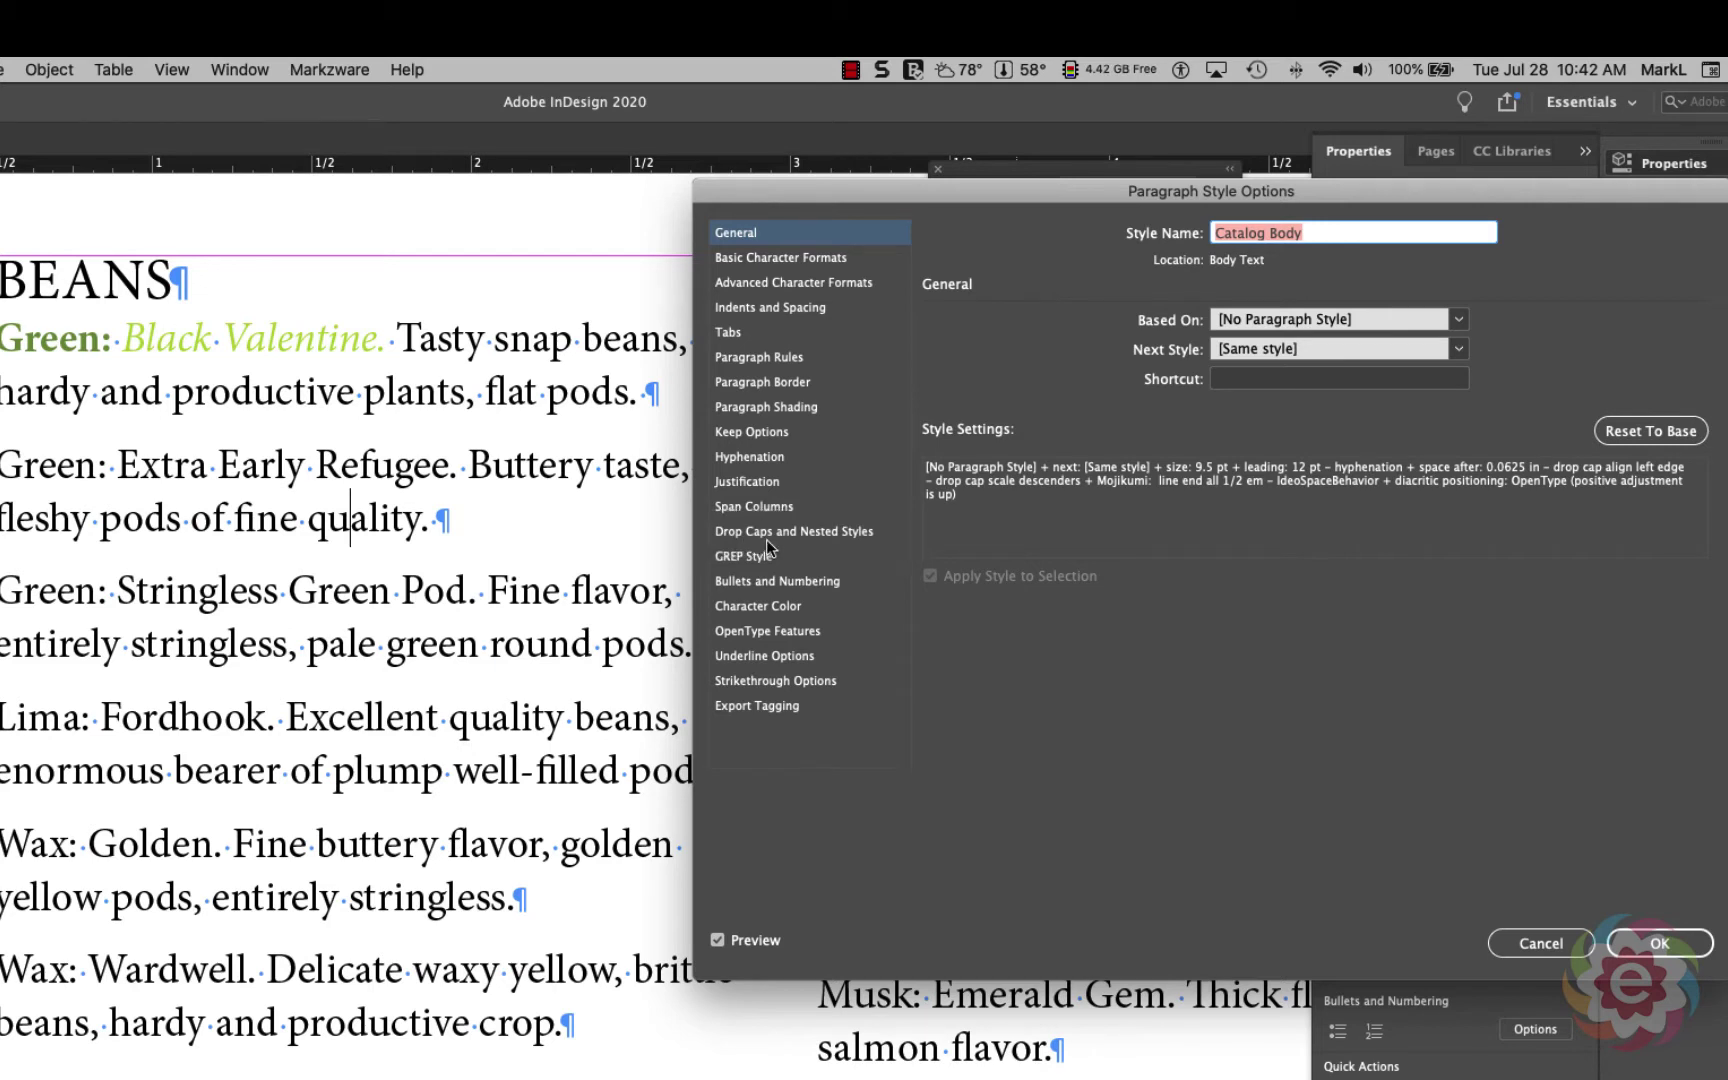
{"action": "left_click", "coordinate": [837, 541]}
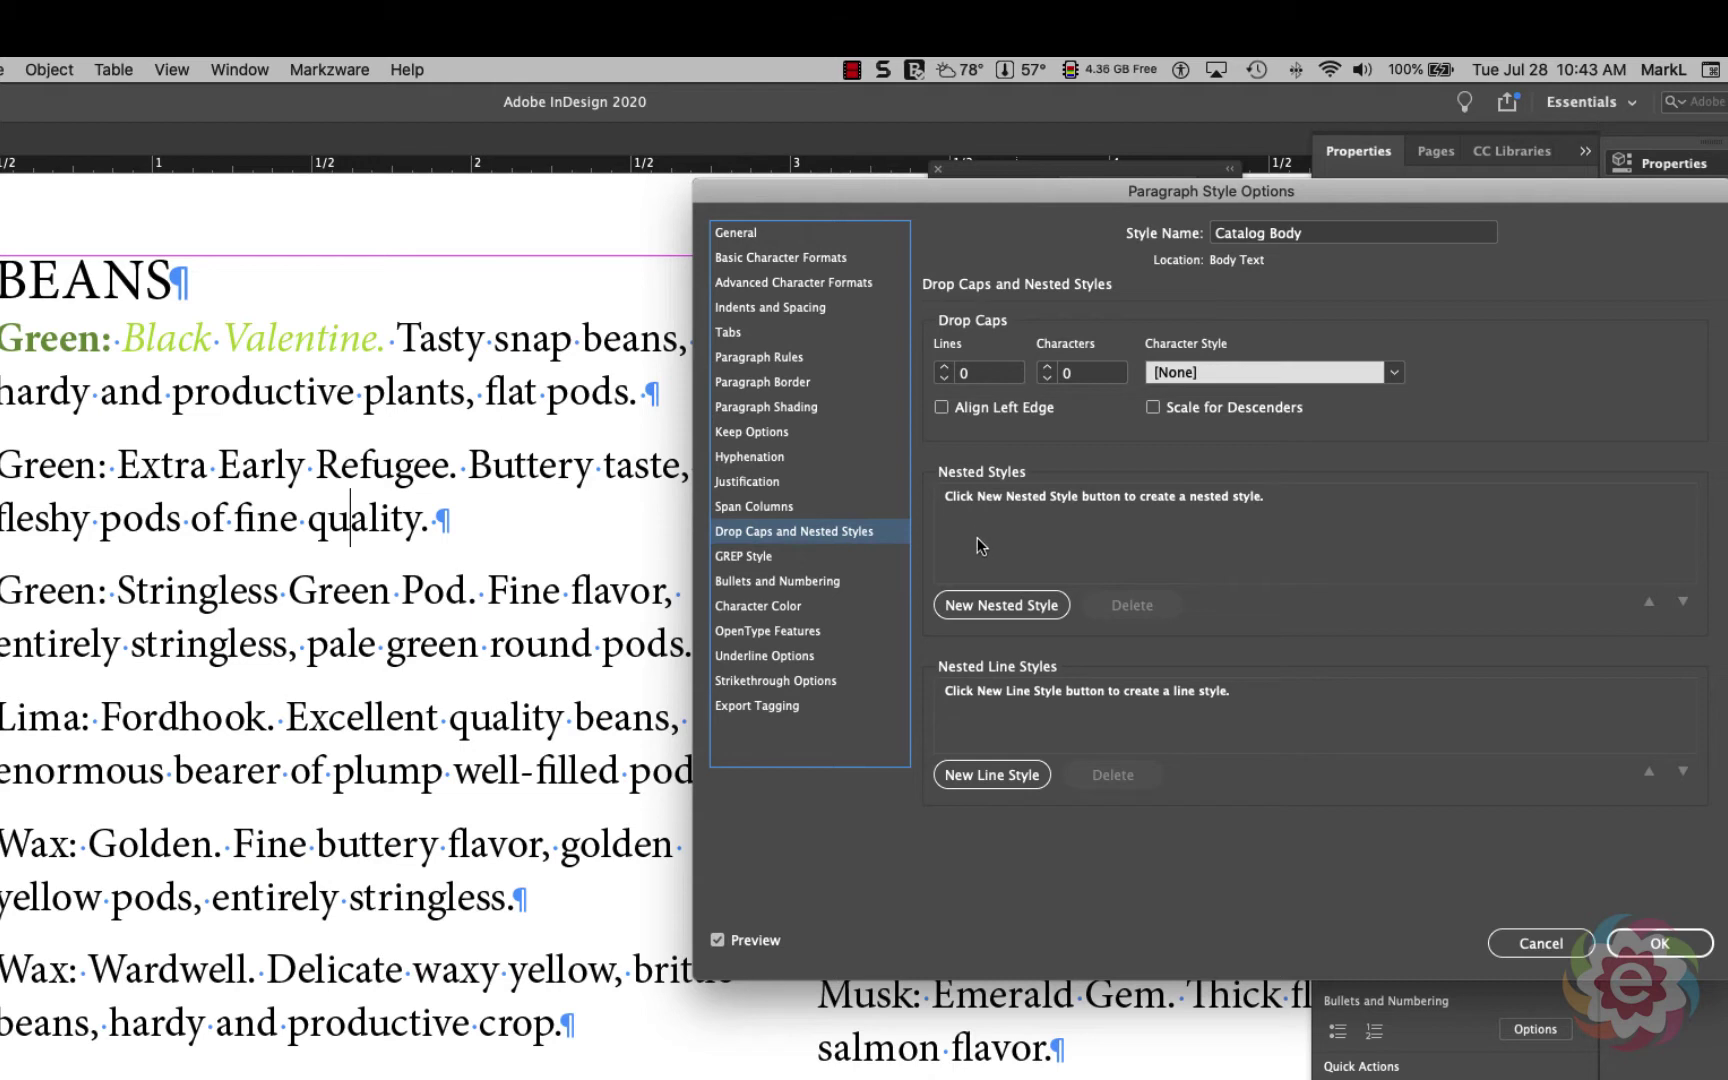
{"action": "left_click", "coordinate": [1004, 606]}
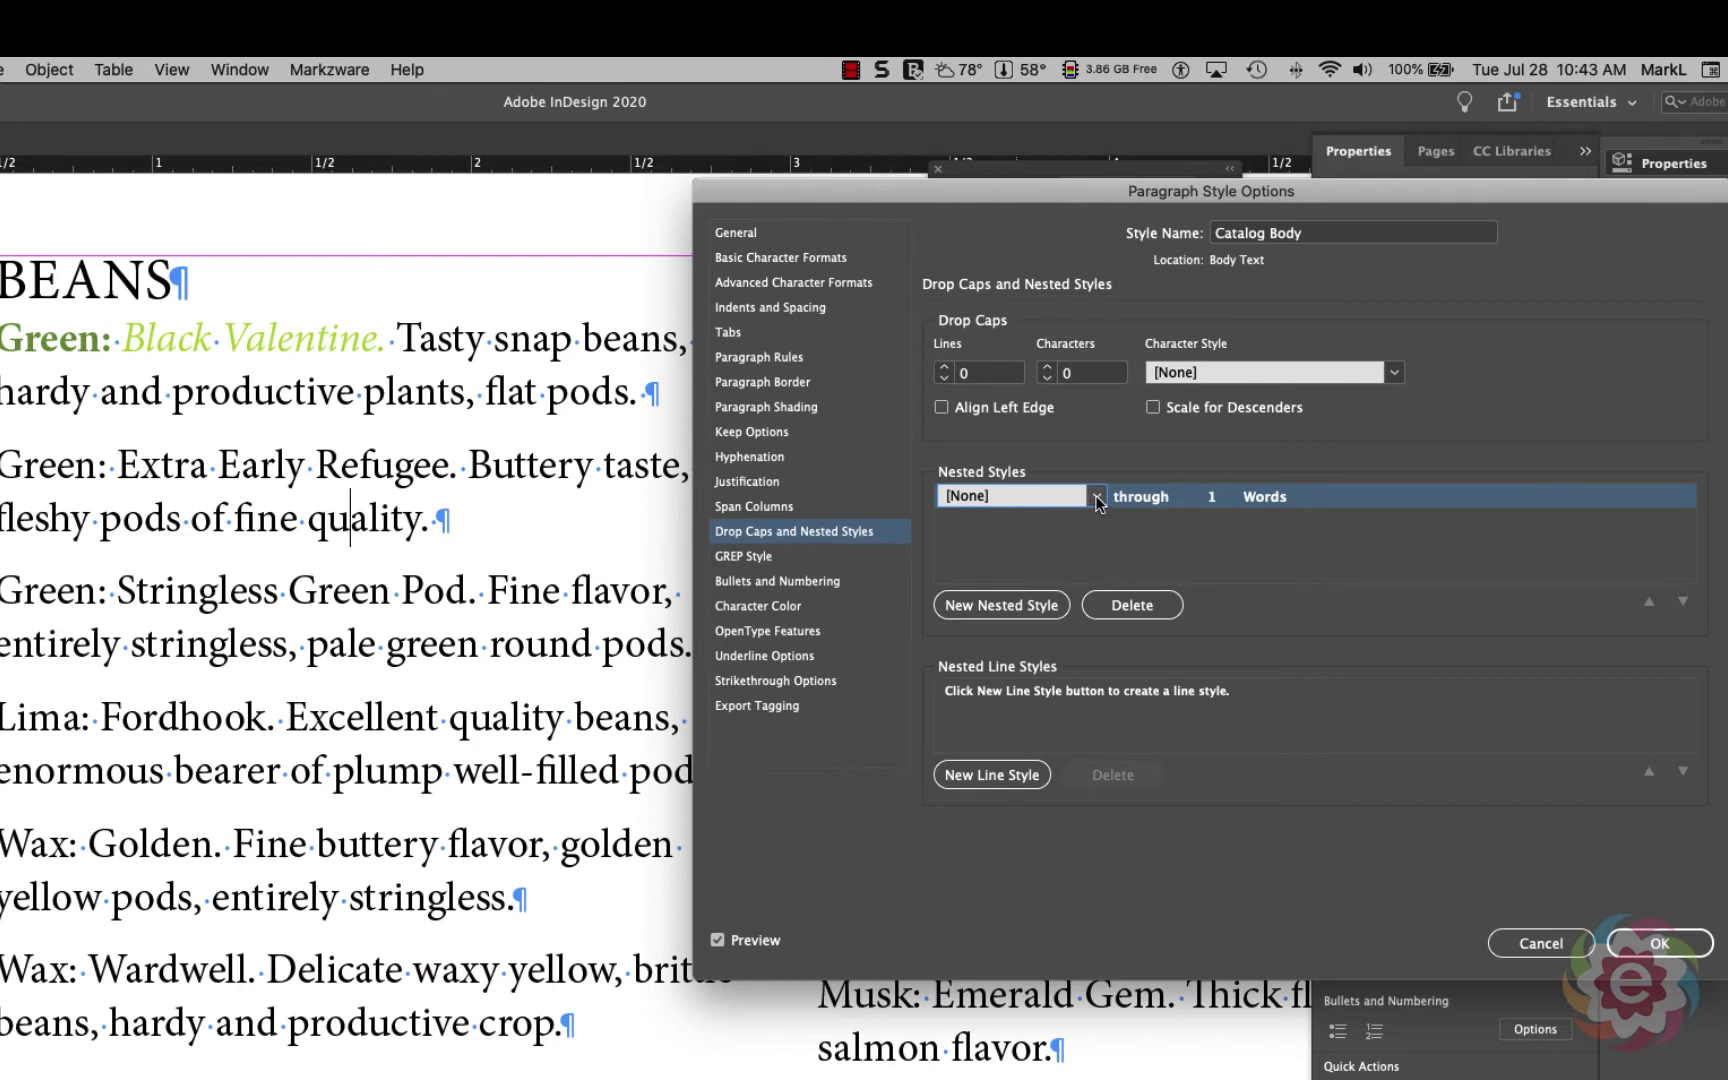
{"action": "left_click", "coordinate": [1097, 497]}
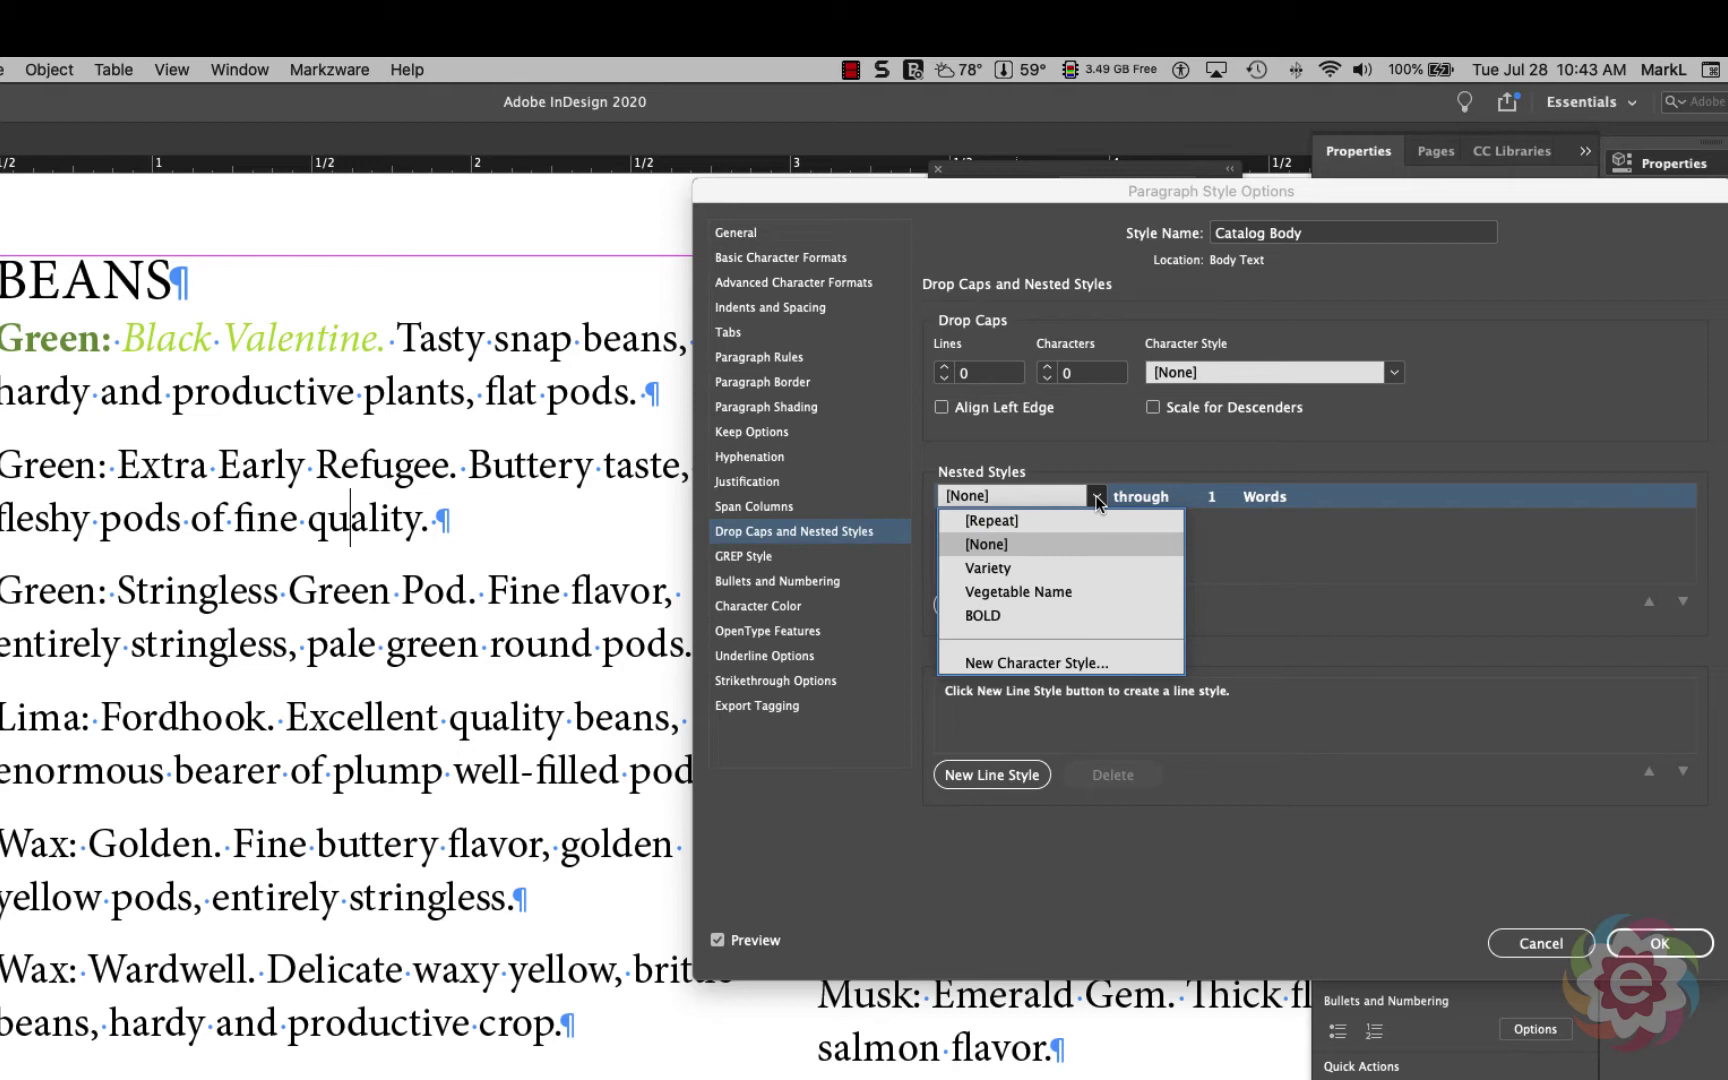
{"action": "left_click", "coordinate": [1026, 590]}
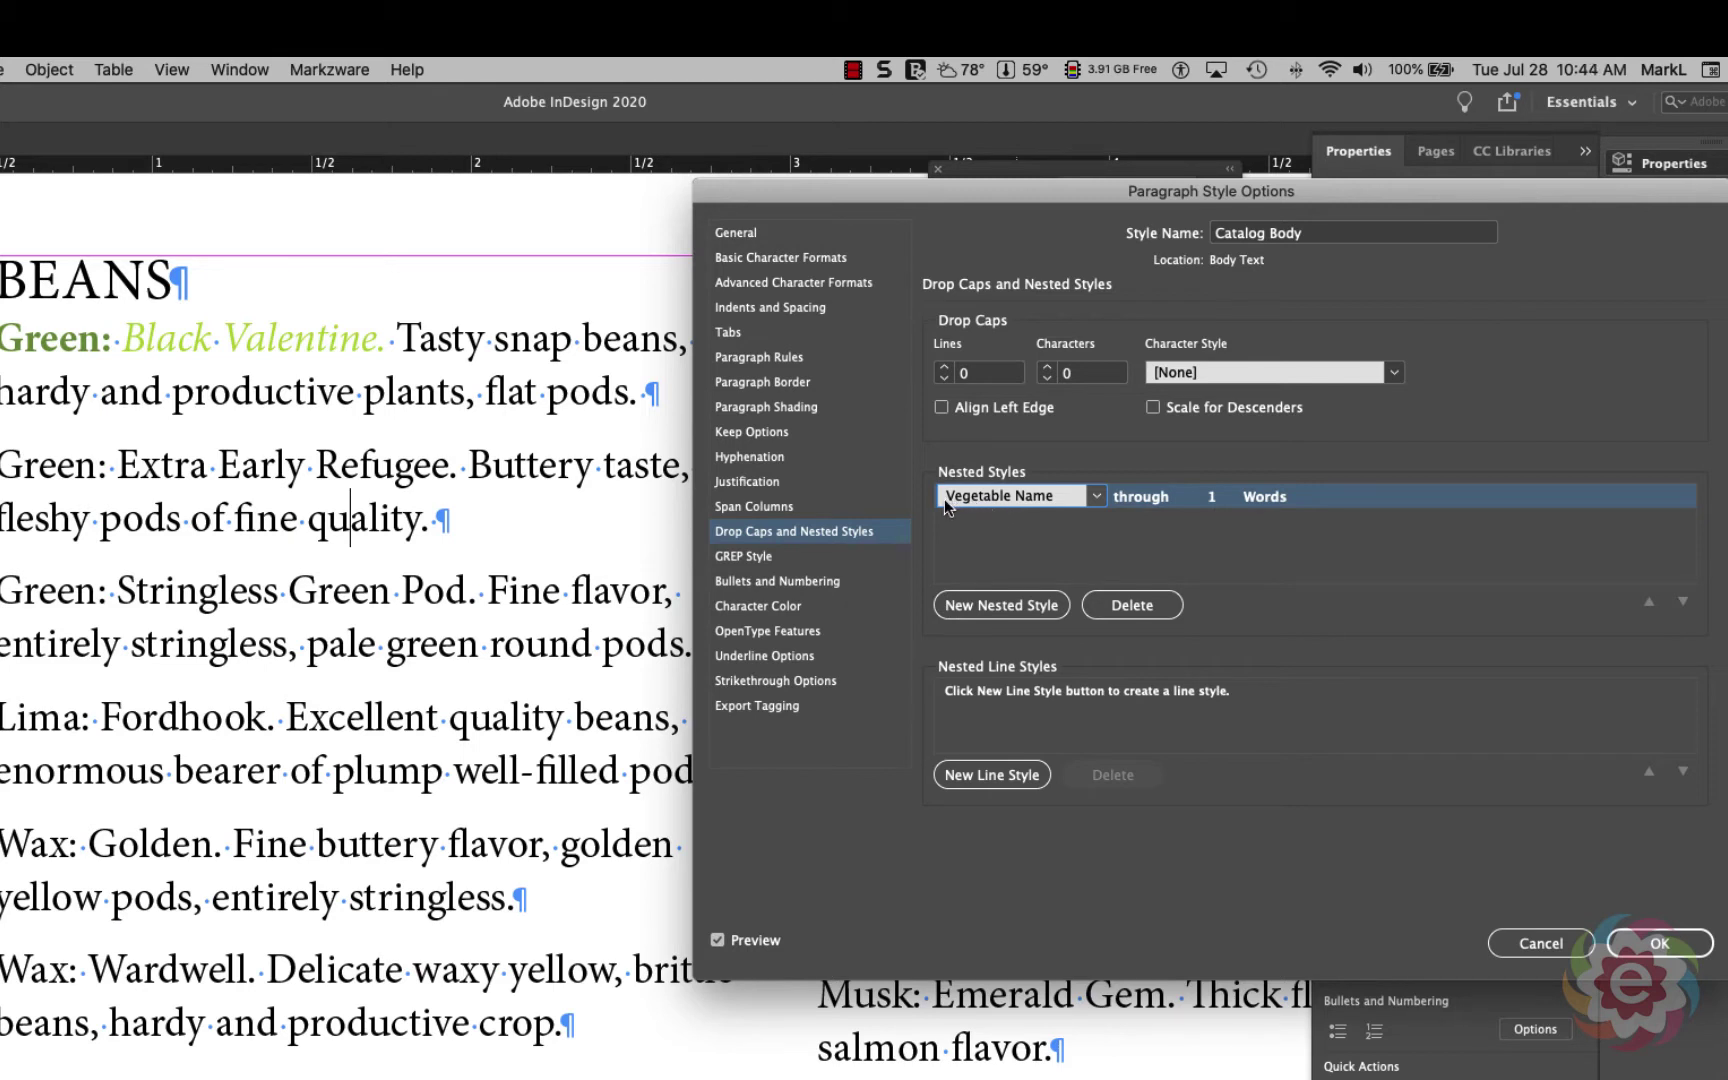
Step: Review the Vegetable Name nested style's range options and make it apply through 1 colon (:) instead of words
{"action": "left_click", "coordinate": [1156, 500]}
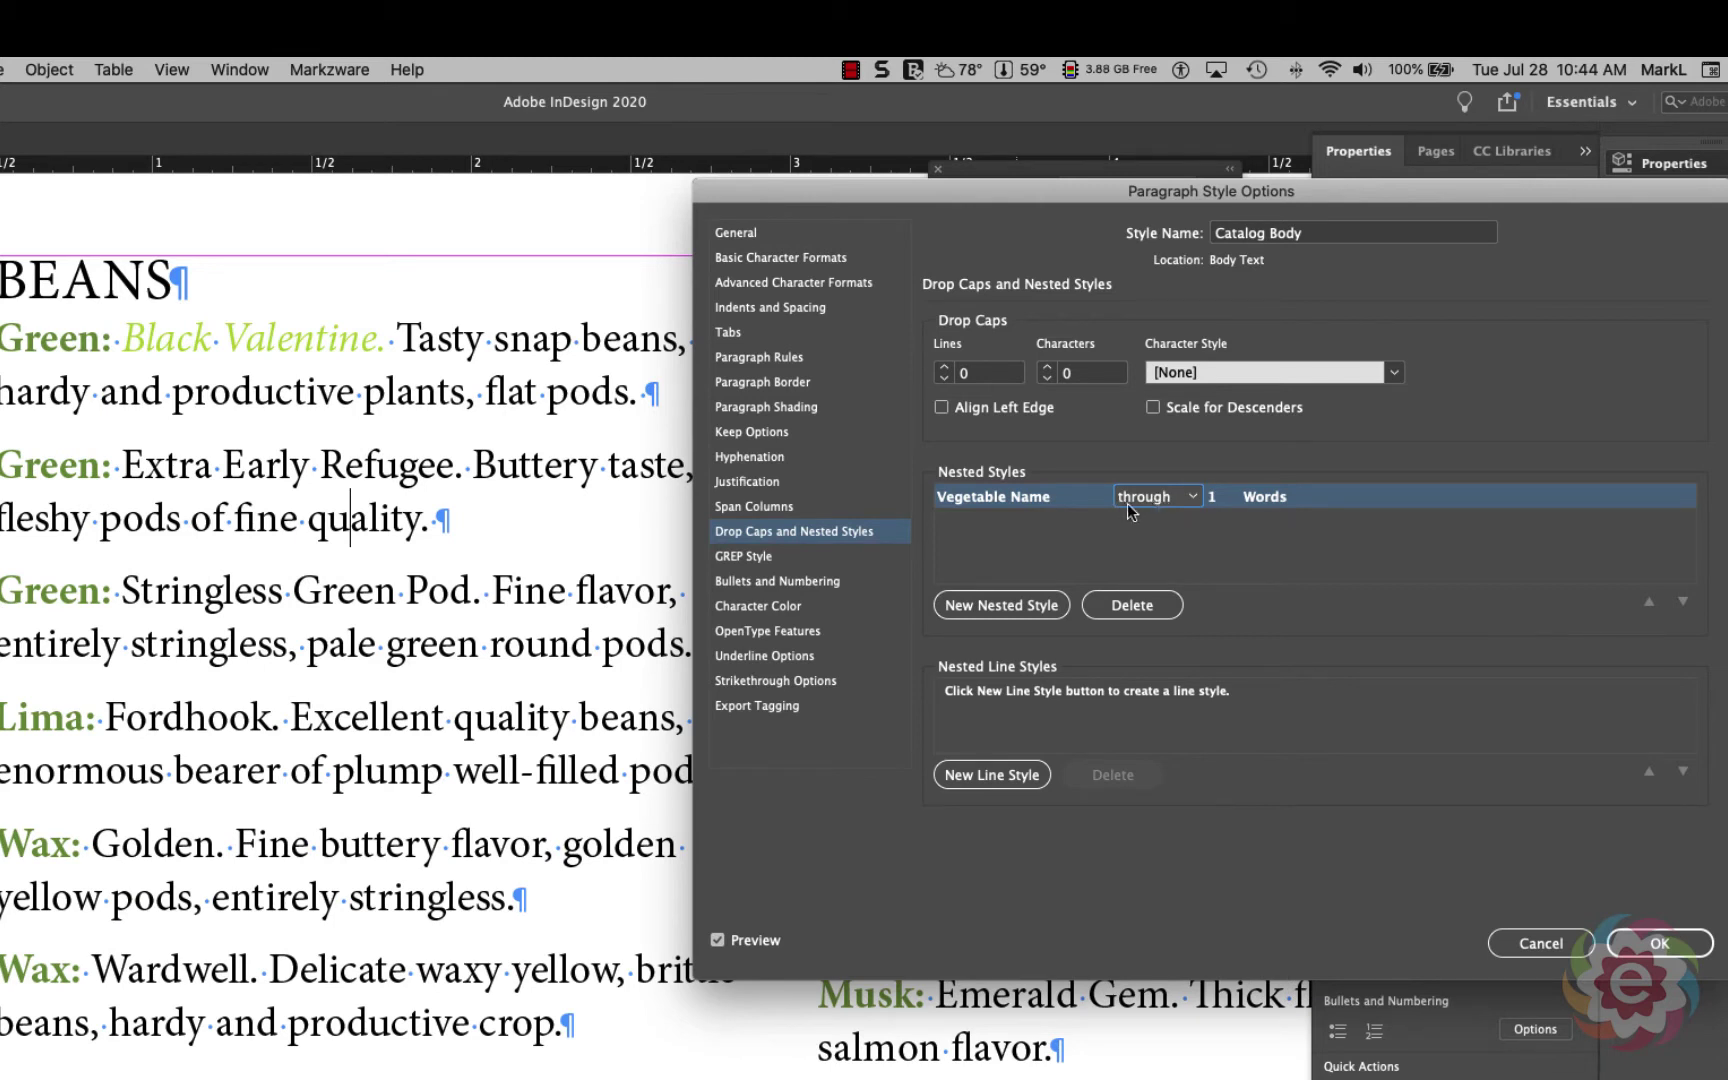
{"action": "left_click", "coordinate": [1193, 498]}
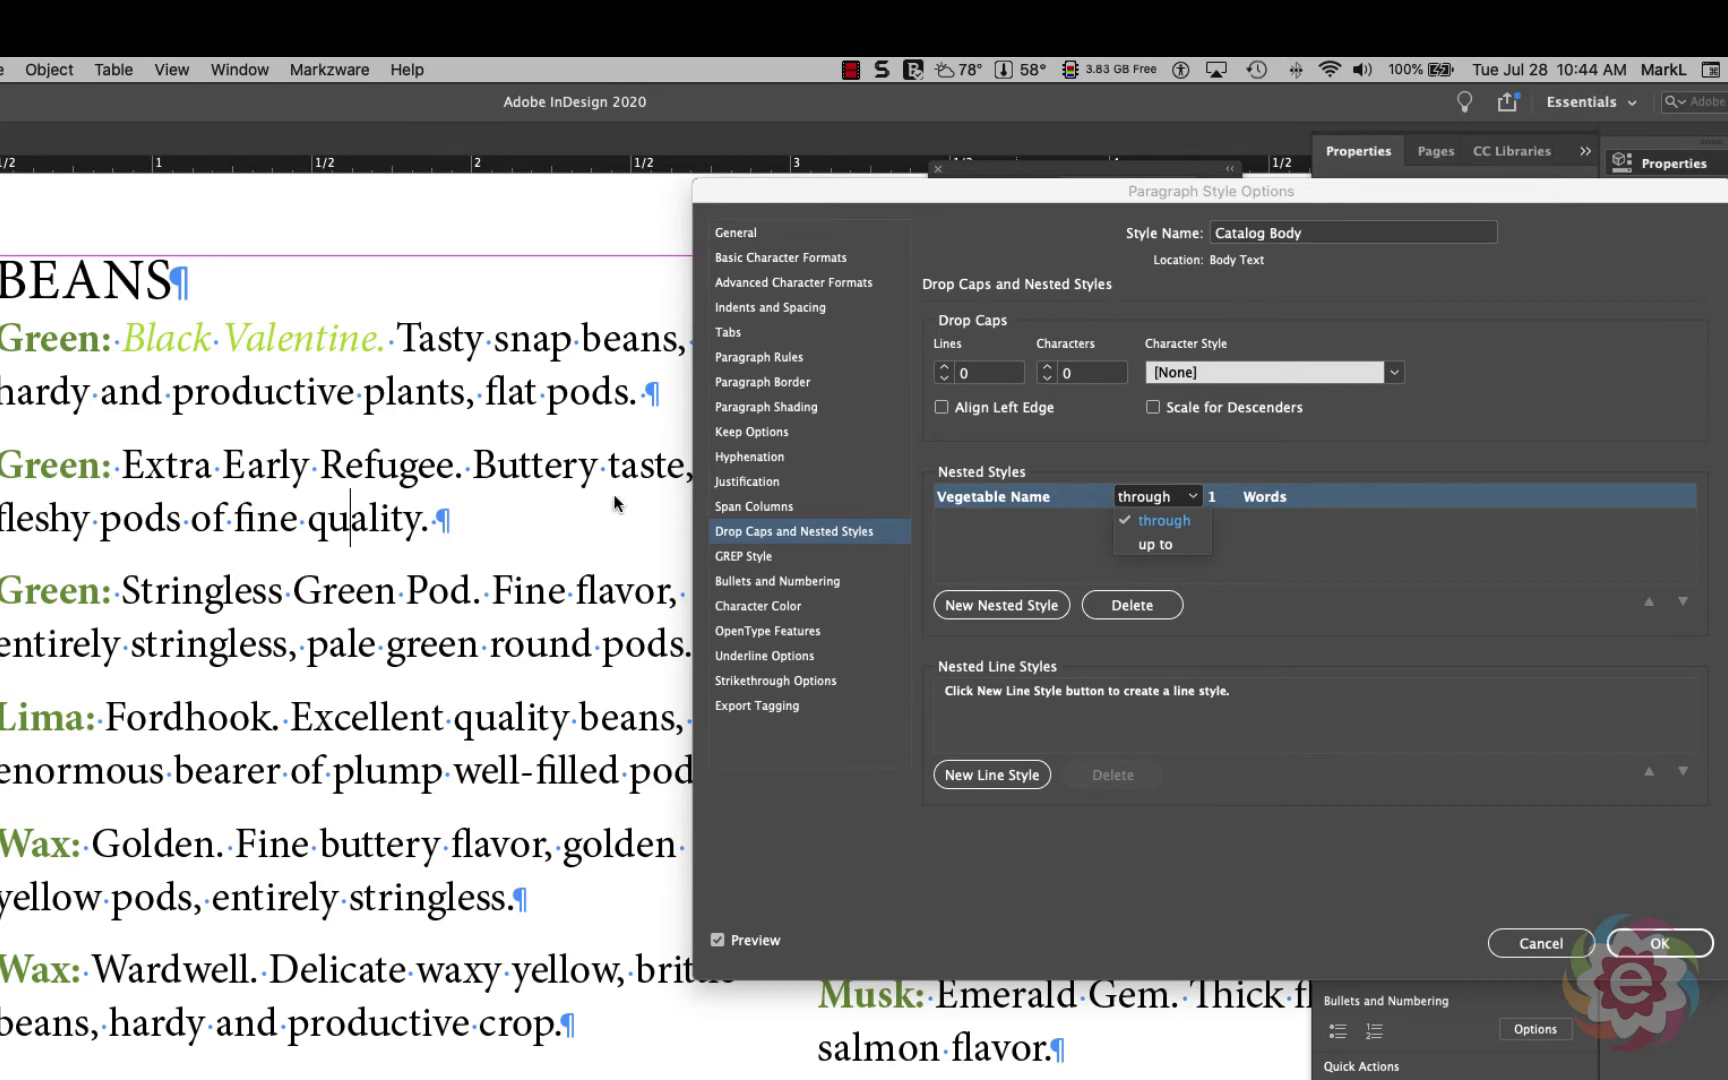
{"action": "left_click", "coordinate": [1158, 499]}
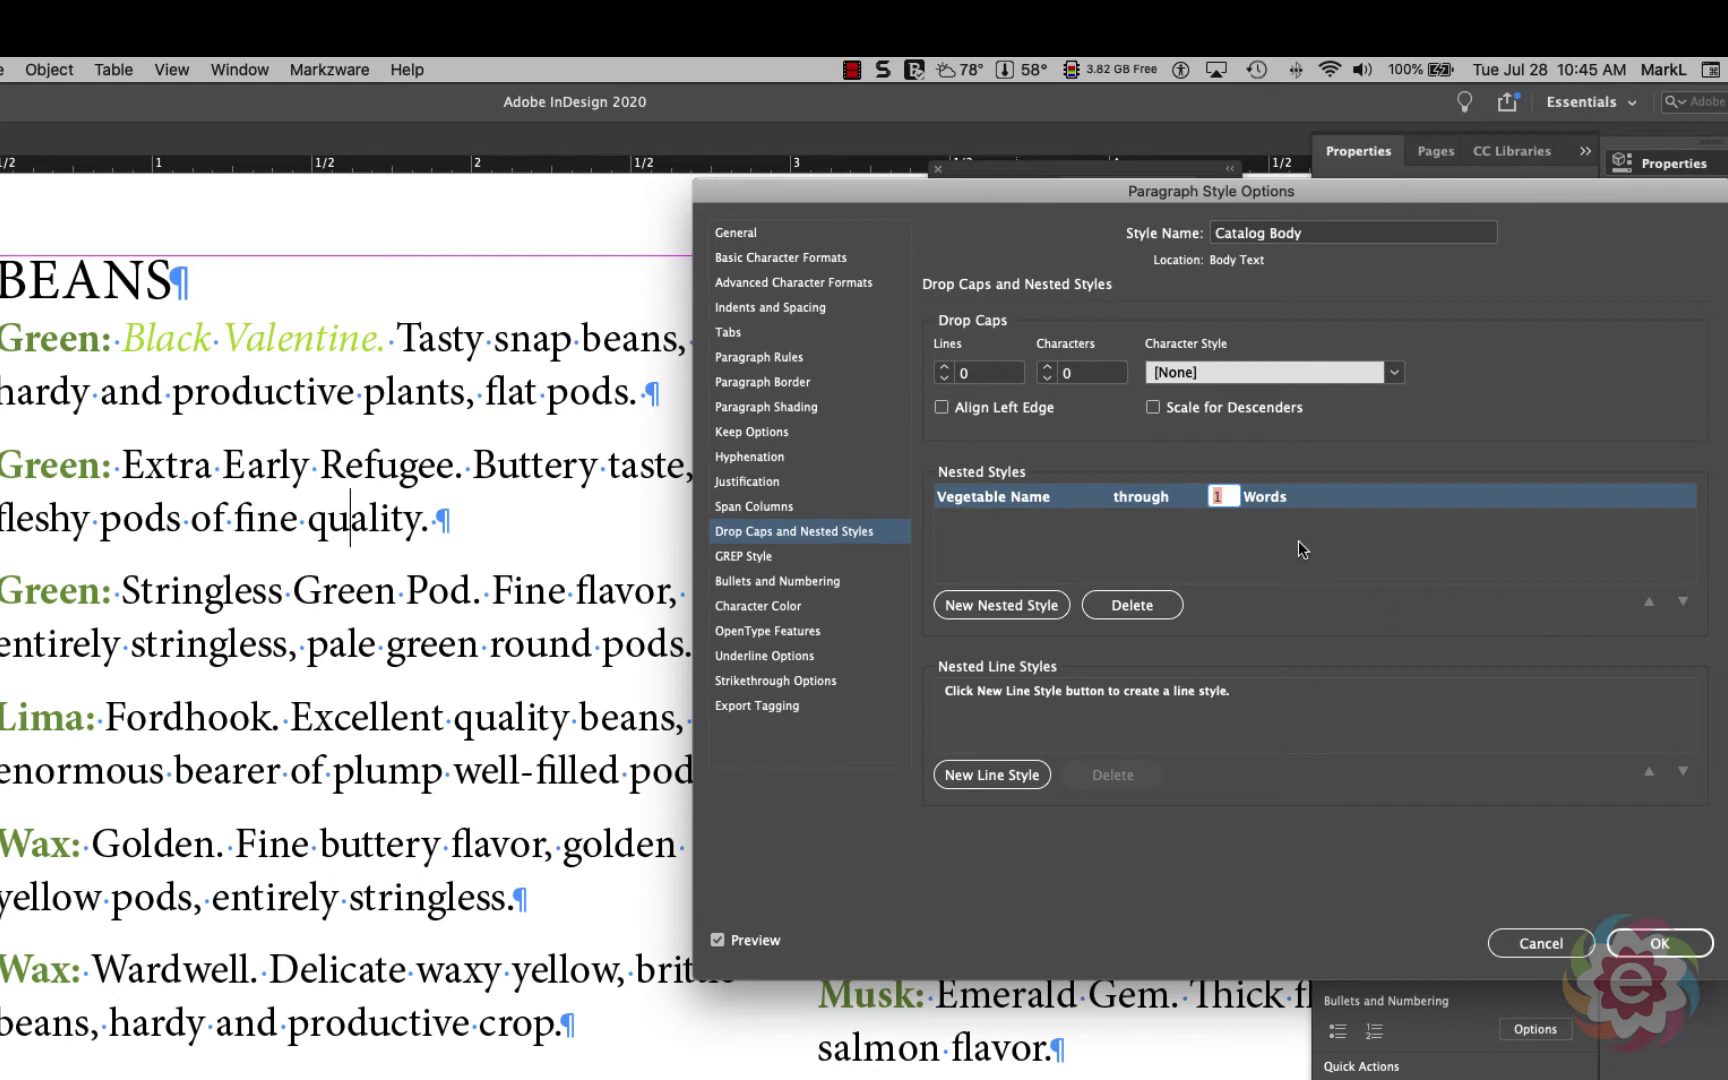
{"action": "left_click", "coordinate": [1268, 497]}
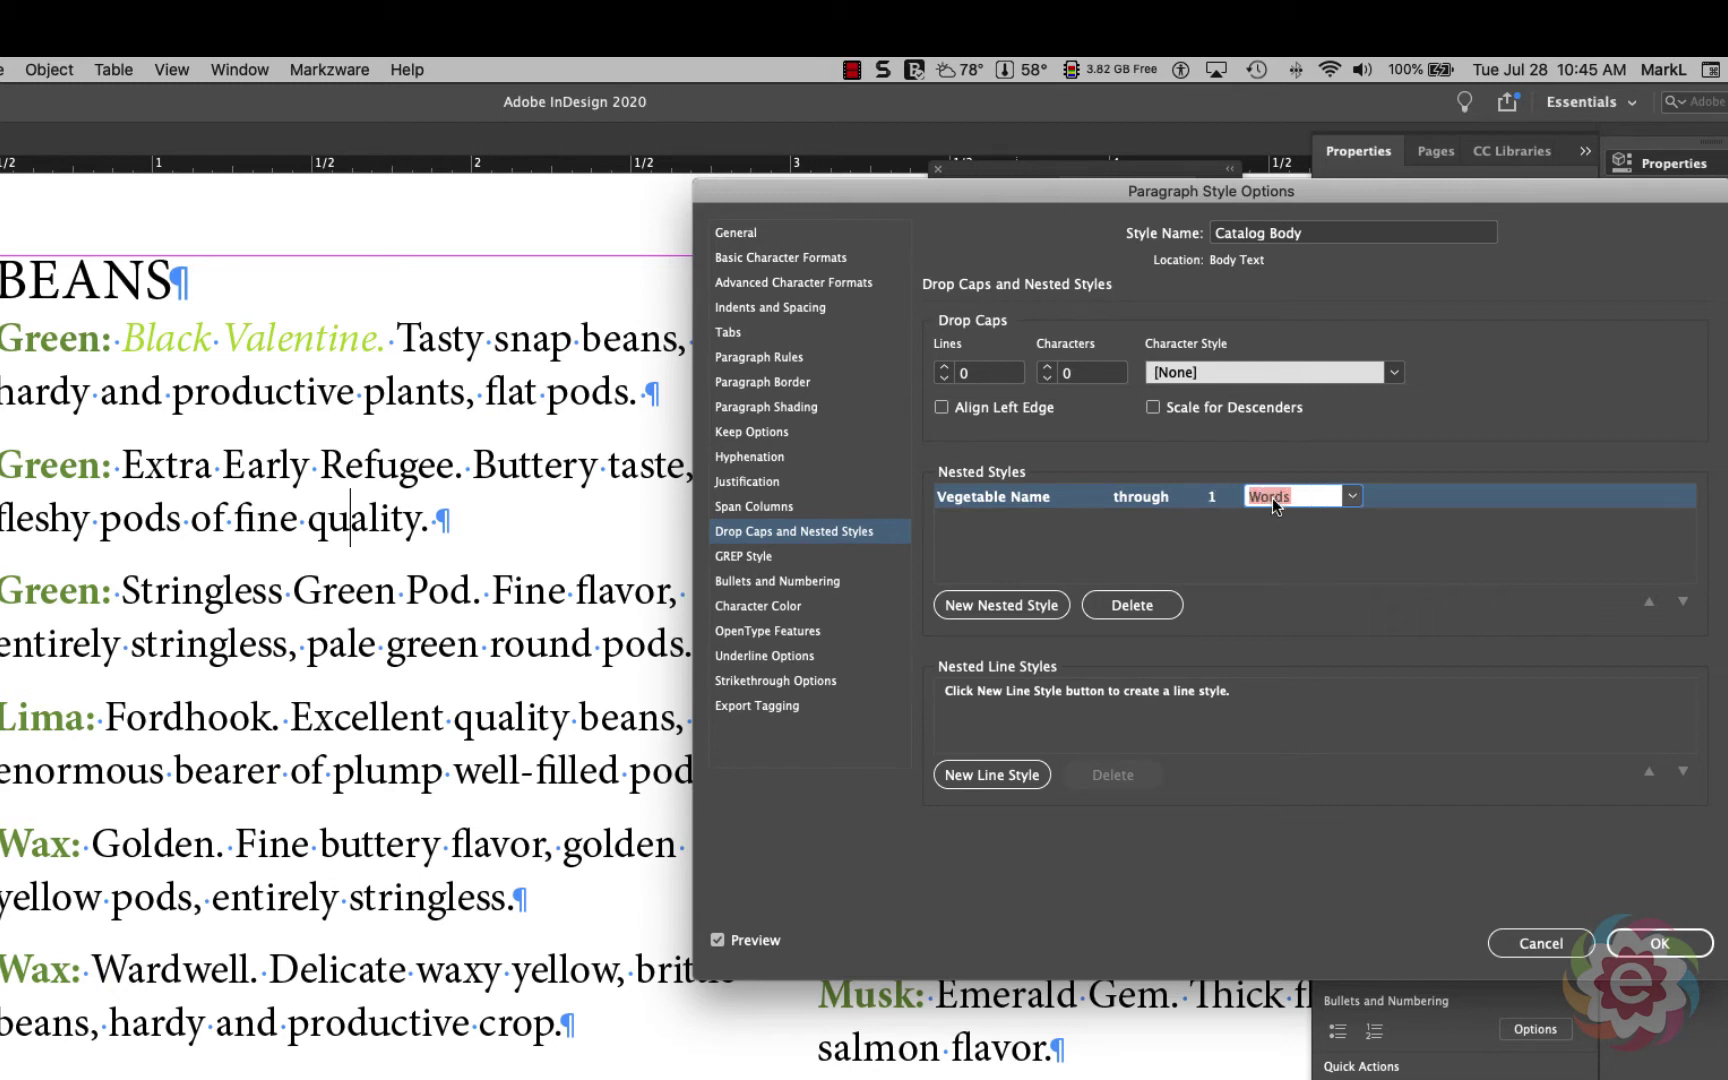
{"action": "left_click", "coordinate": [1352, 497]}
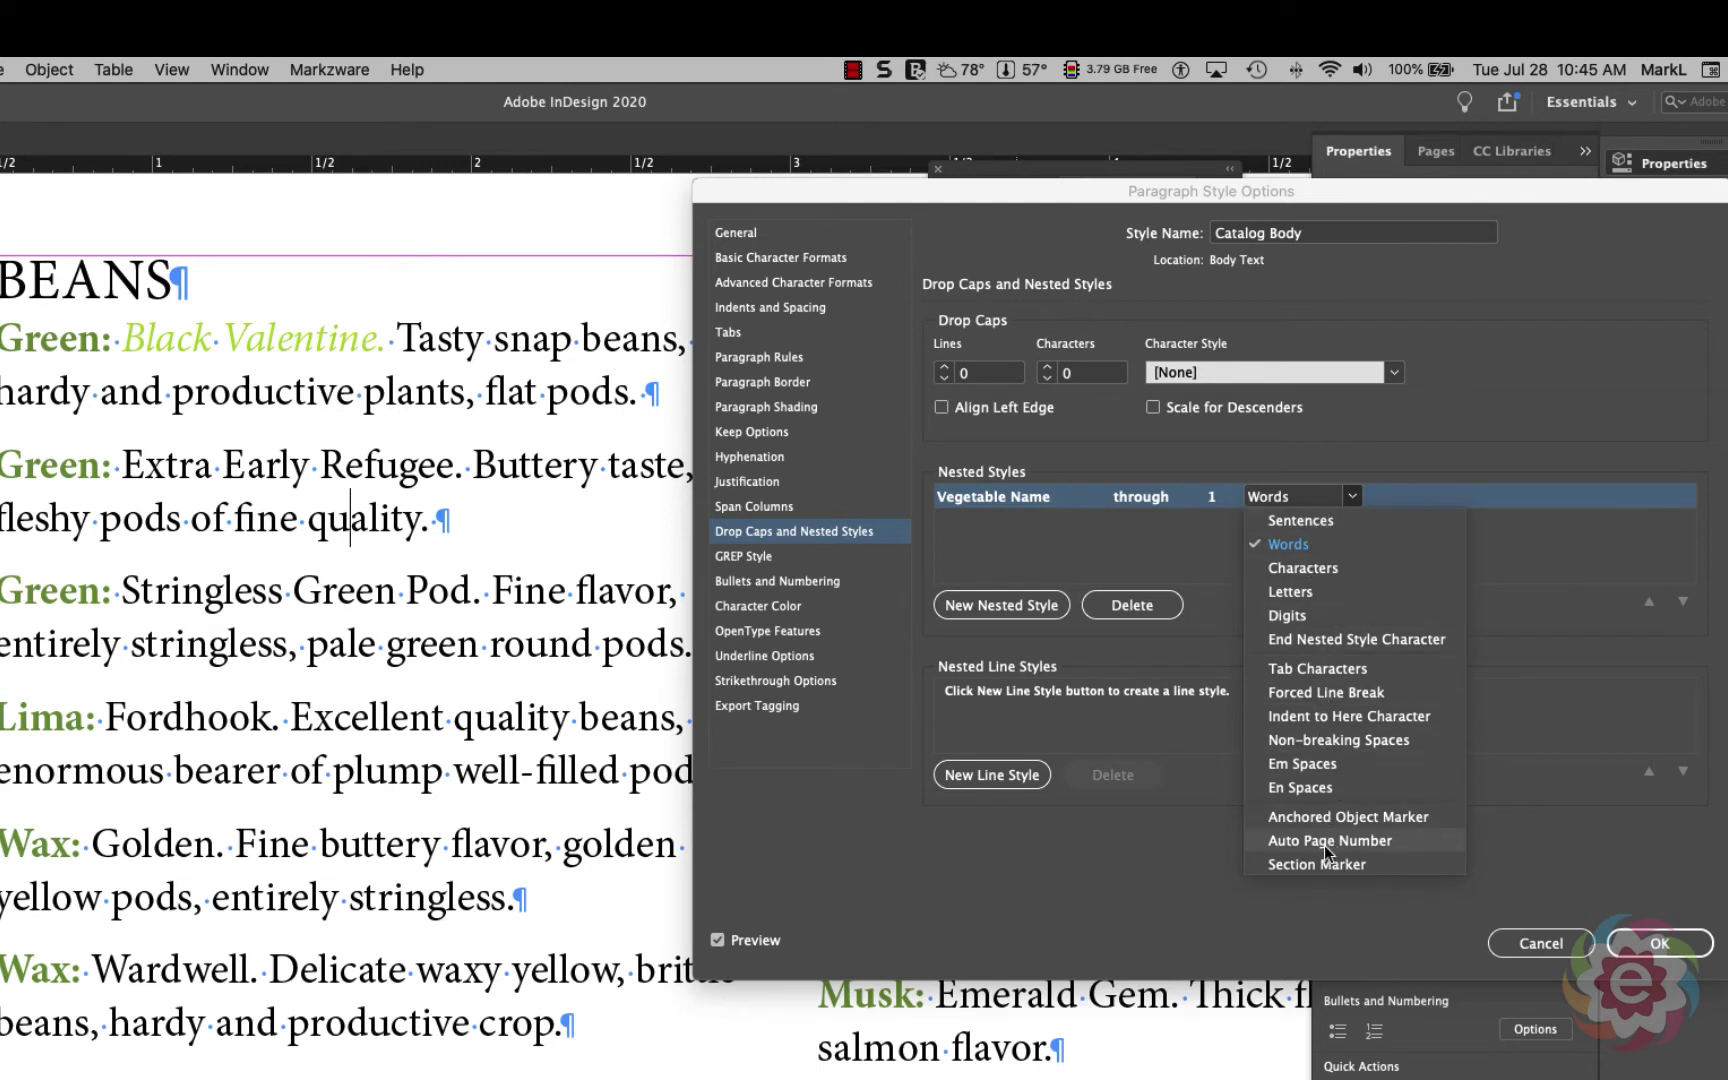
{"action": "left_click", "coordinate": [1308, 495]}
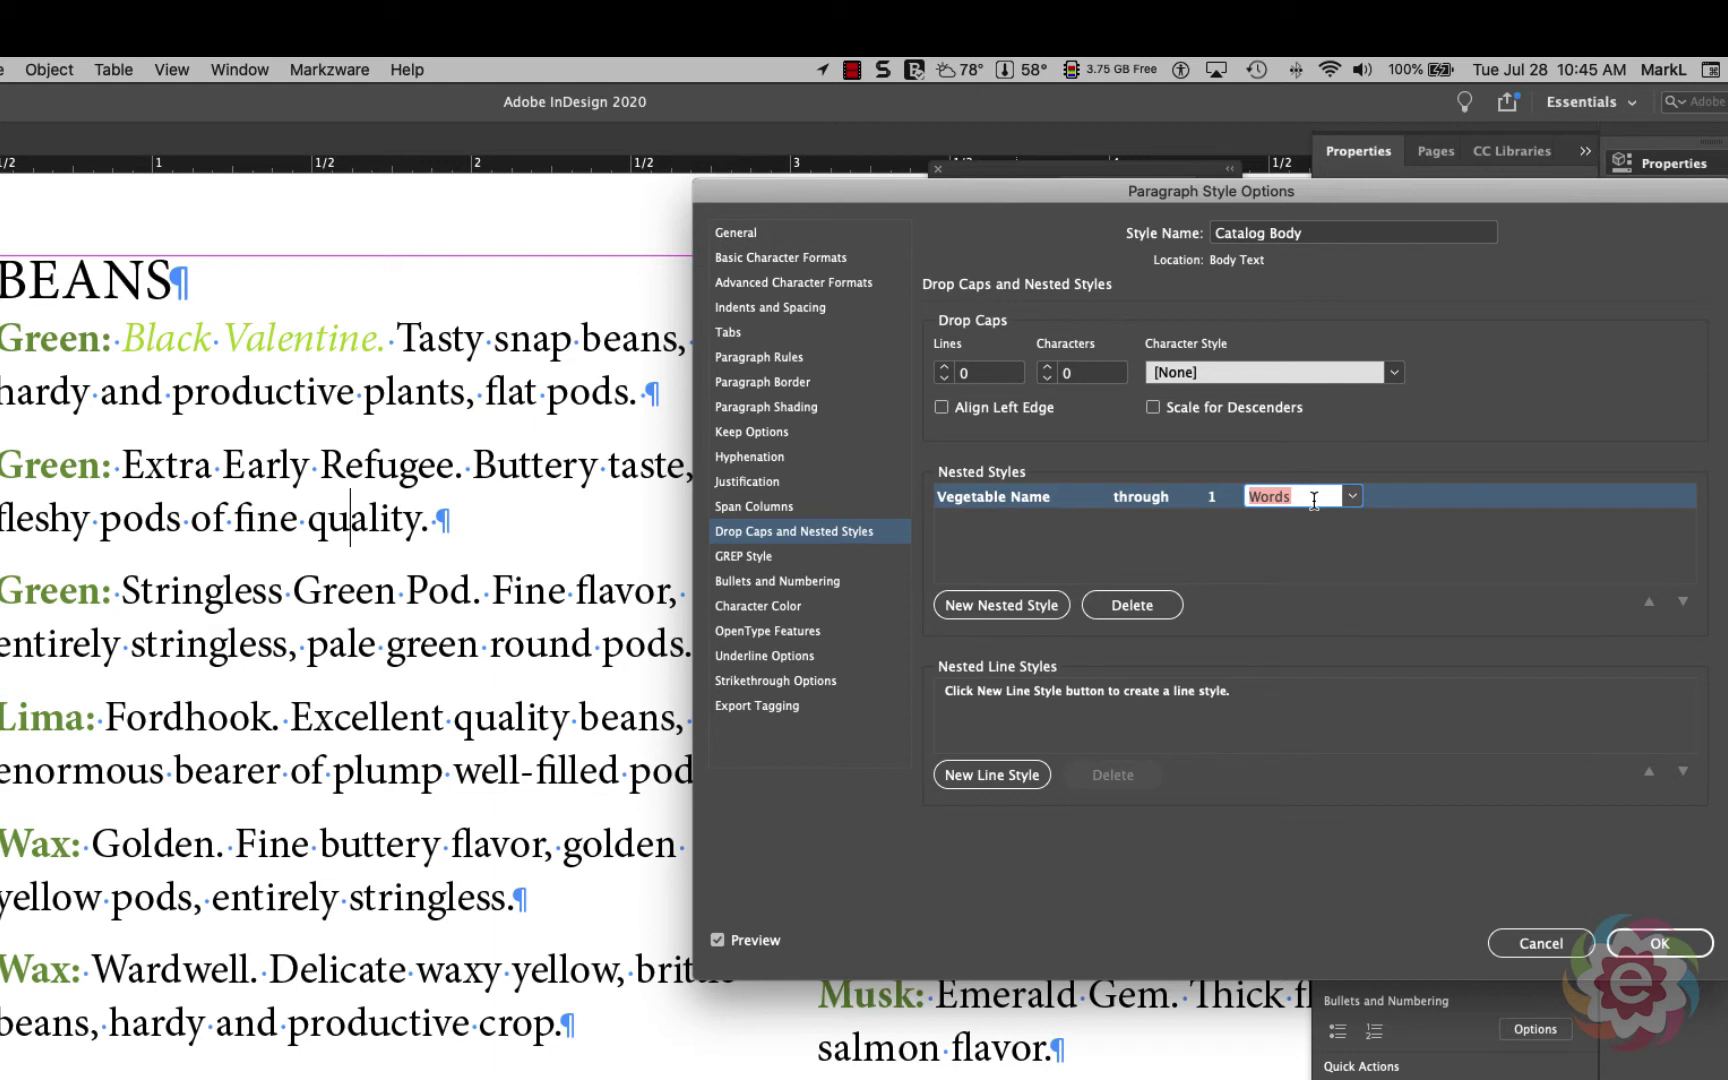
{"action": "key", "text": "BackSpace"}
{"action": "type", "text": ":"}
{"action": "left_click", "coordinate": [1296, 543]}
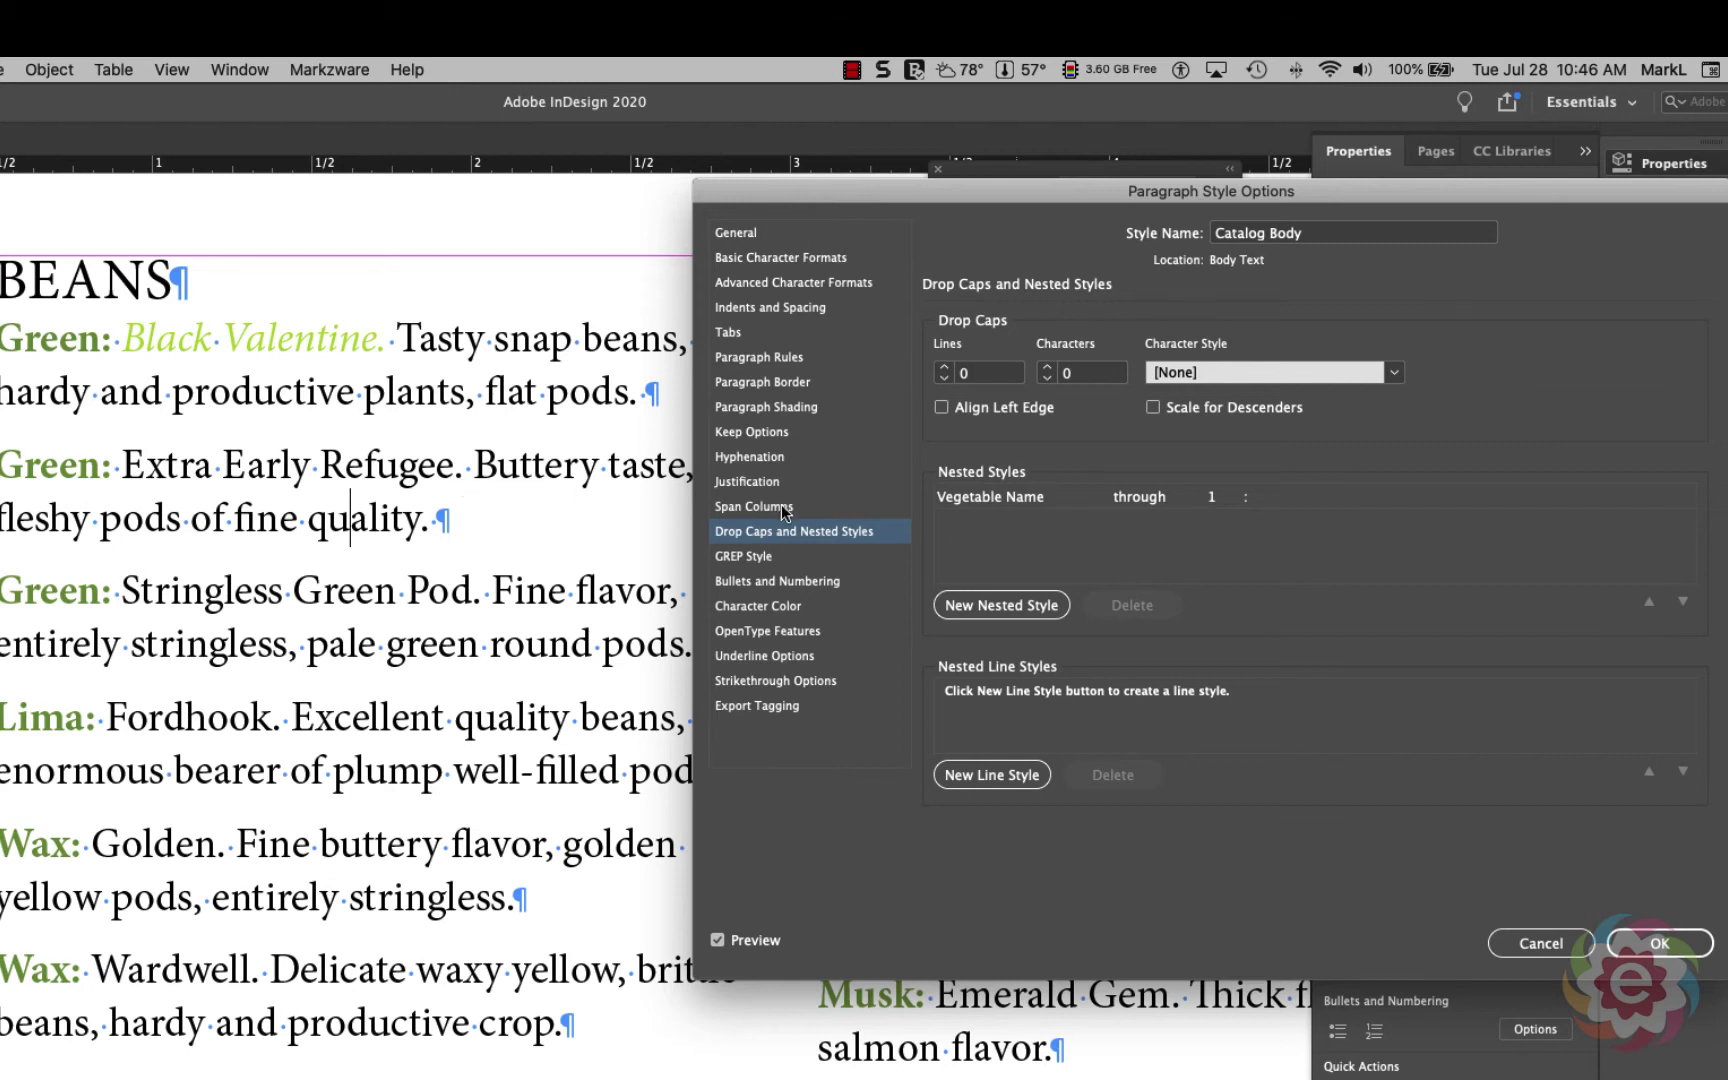
Step: Add a second nested style to Catalog Body that applies Variety through 1 Sentences
{"action": "left_click", "coordinate": [978, 607]}
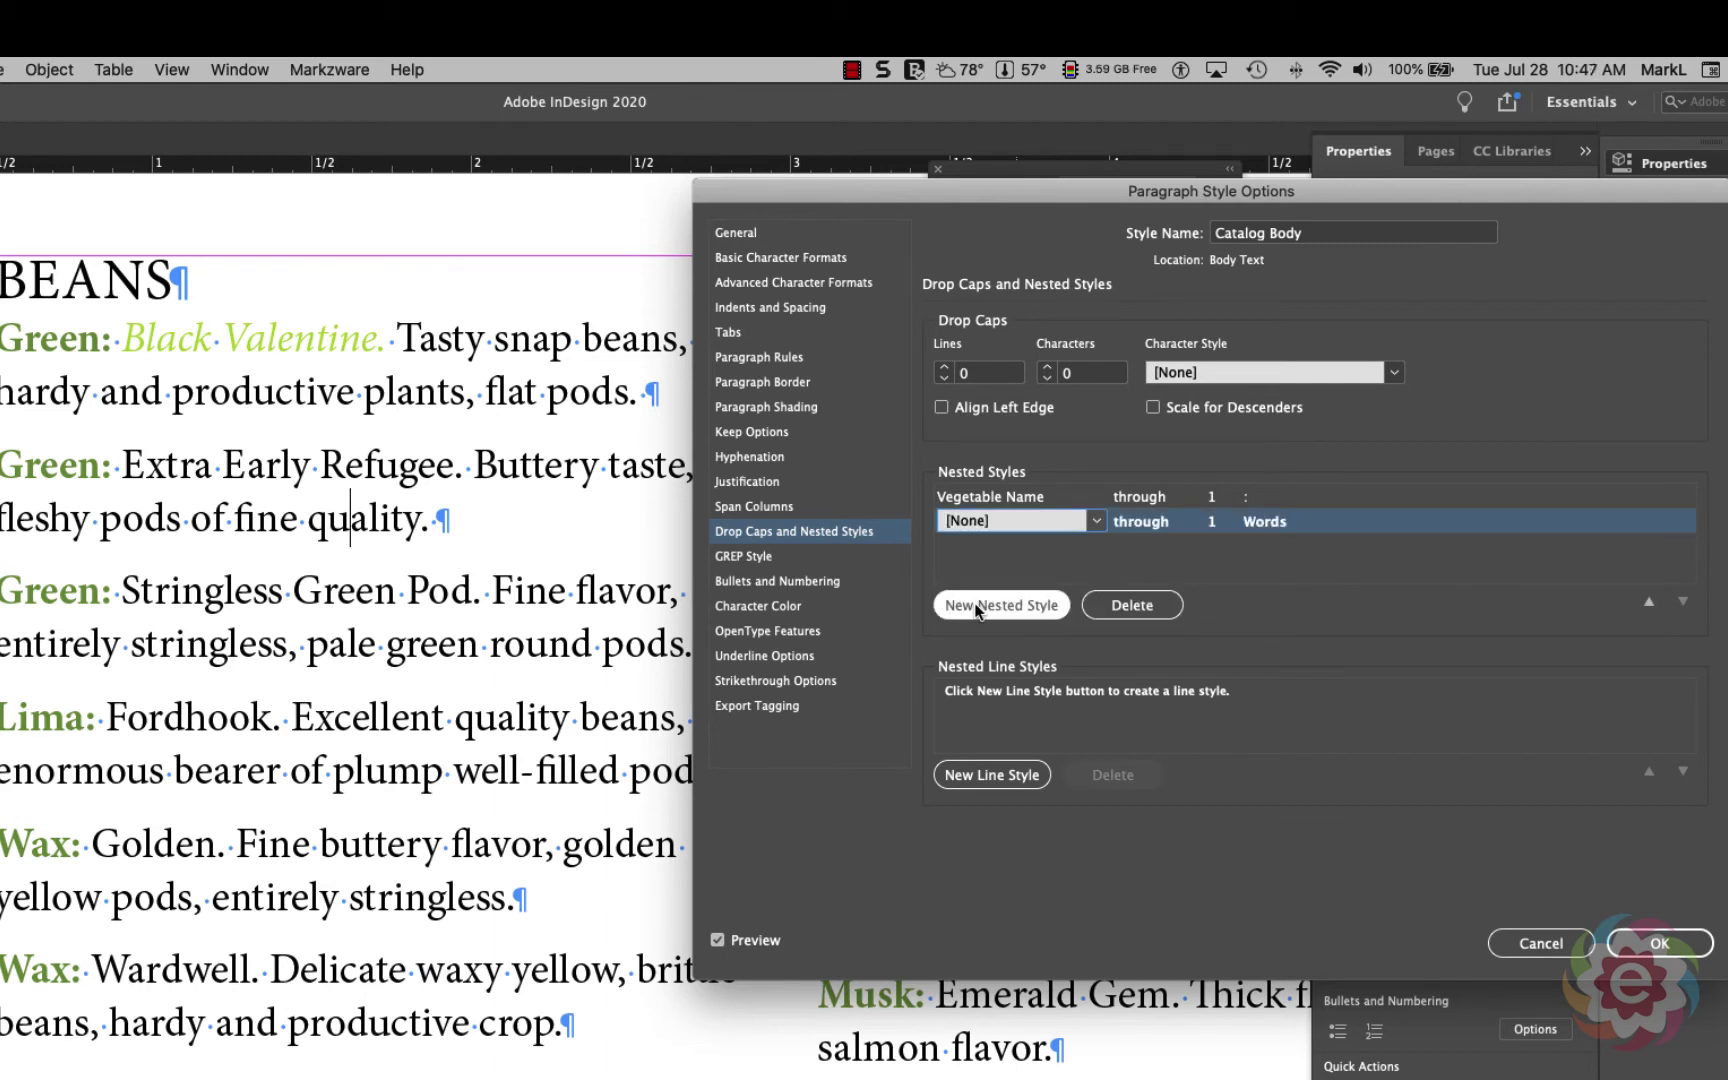
{"action": "left_click", "coordinate": [1097, 522]}
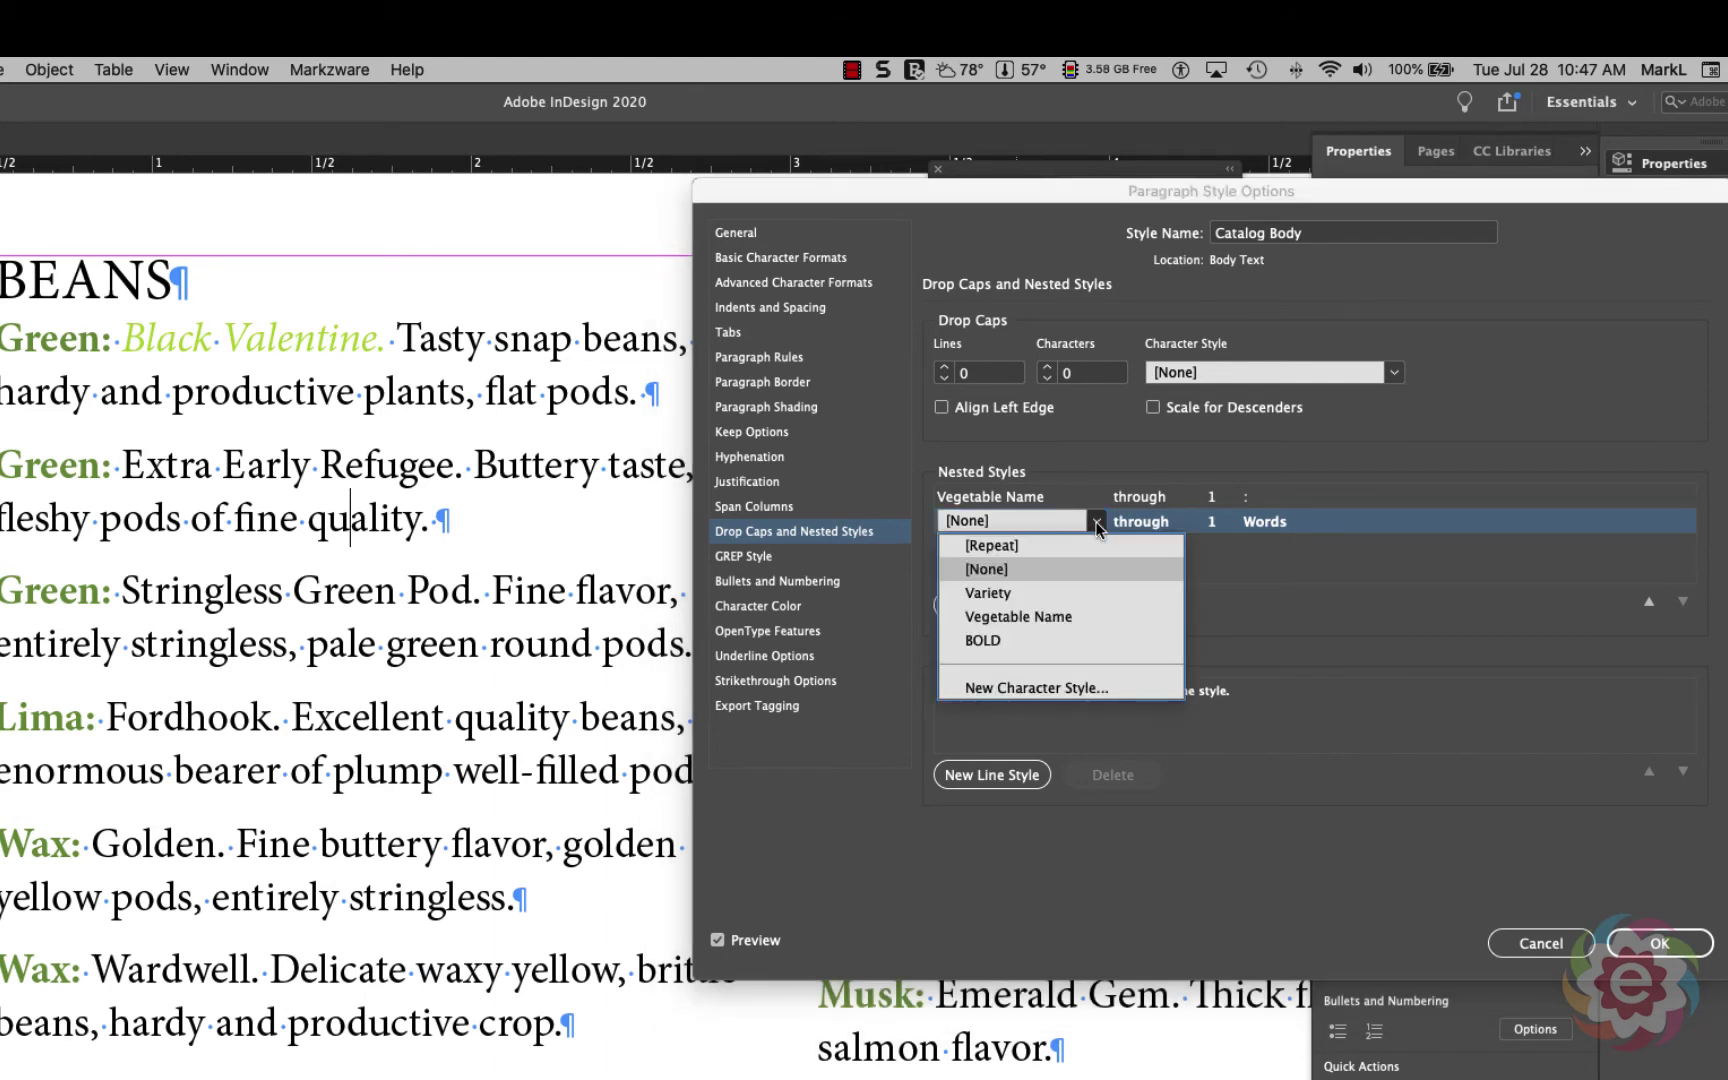
{"action": "left_click", "coordinate": [1077, 594]}
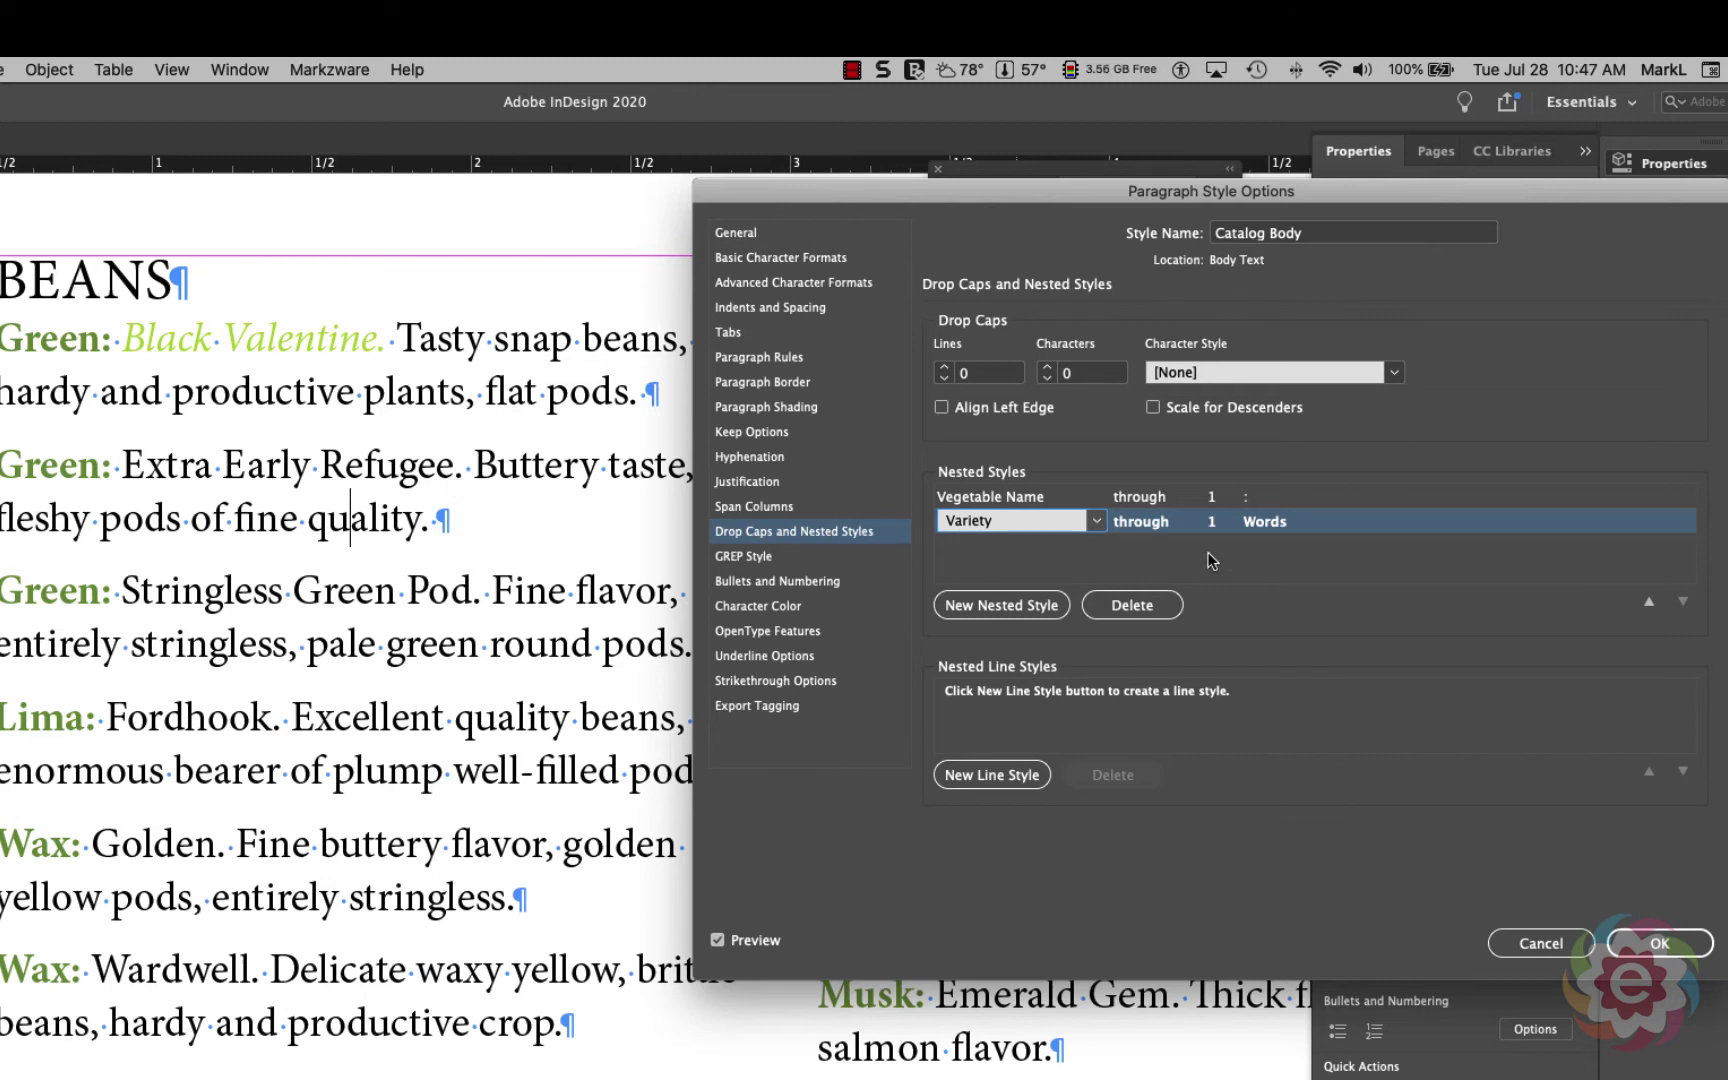
{"action": "left_click", "coordinate": [1266, 522]}
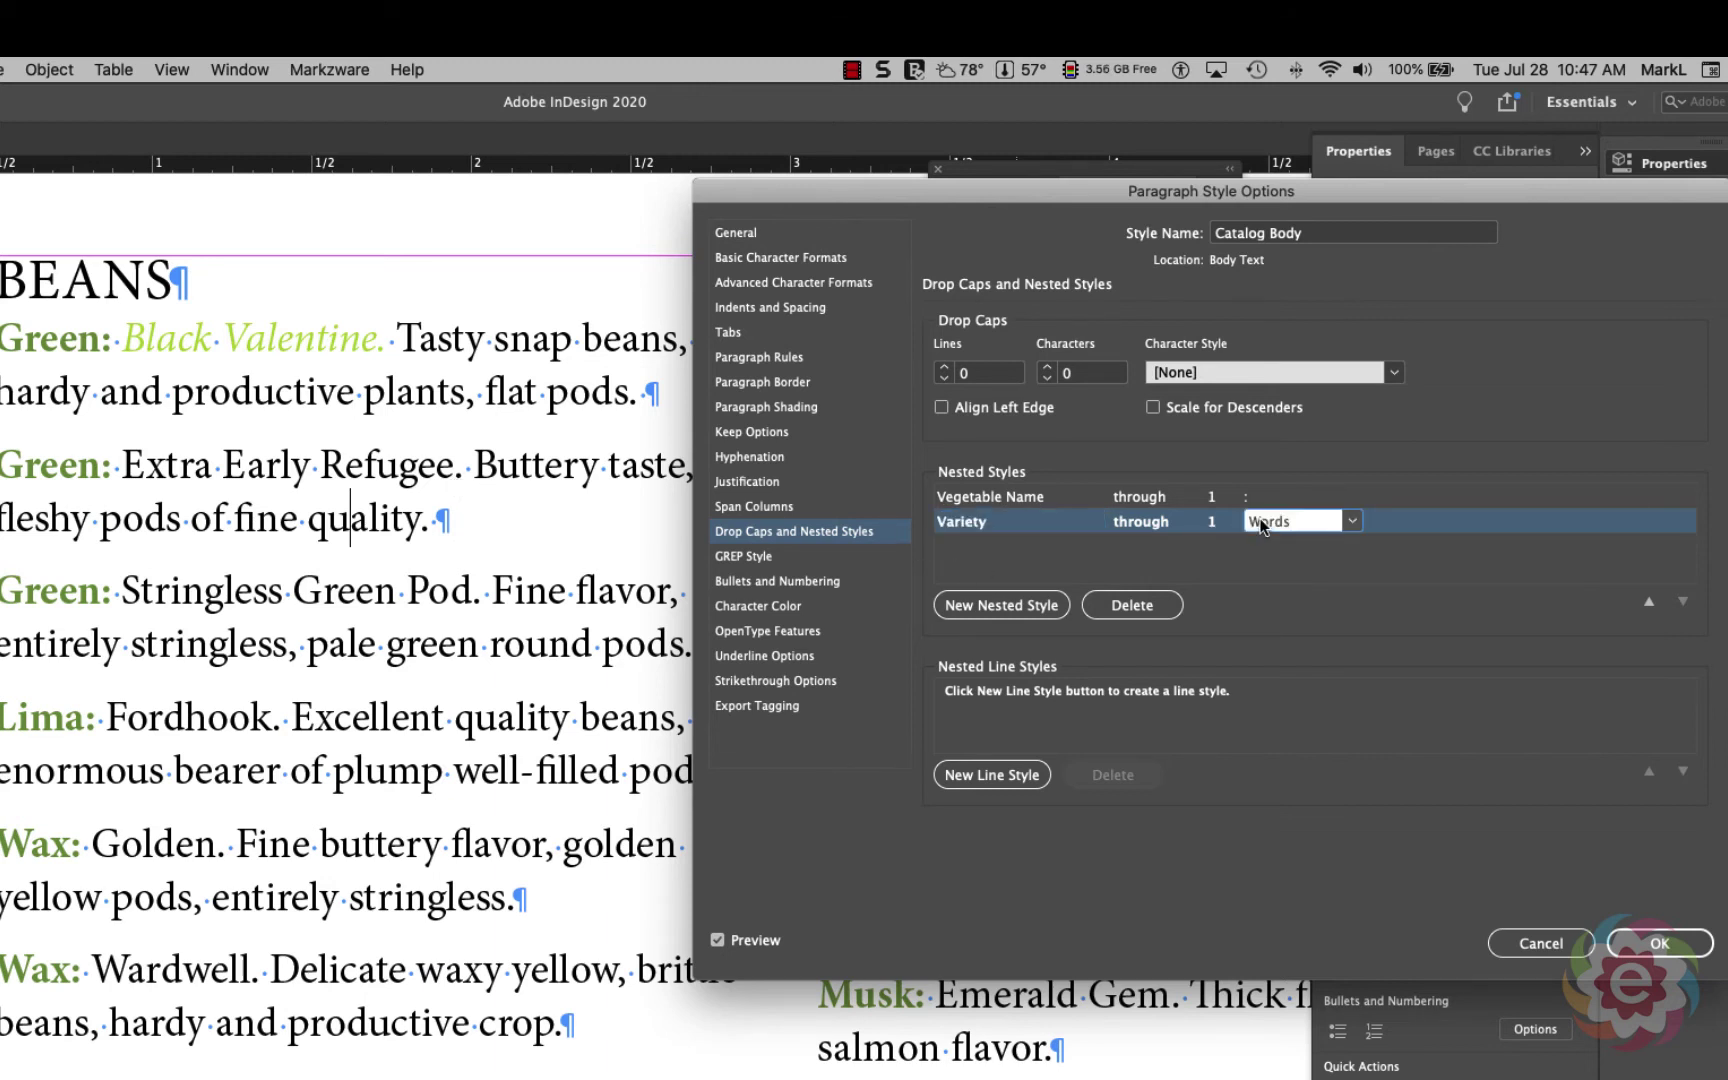
{"action": "left_click", "coordinate": [1353, 521]}
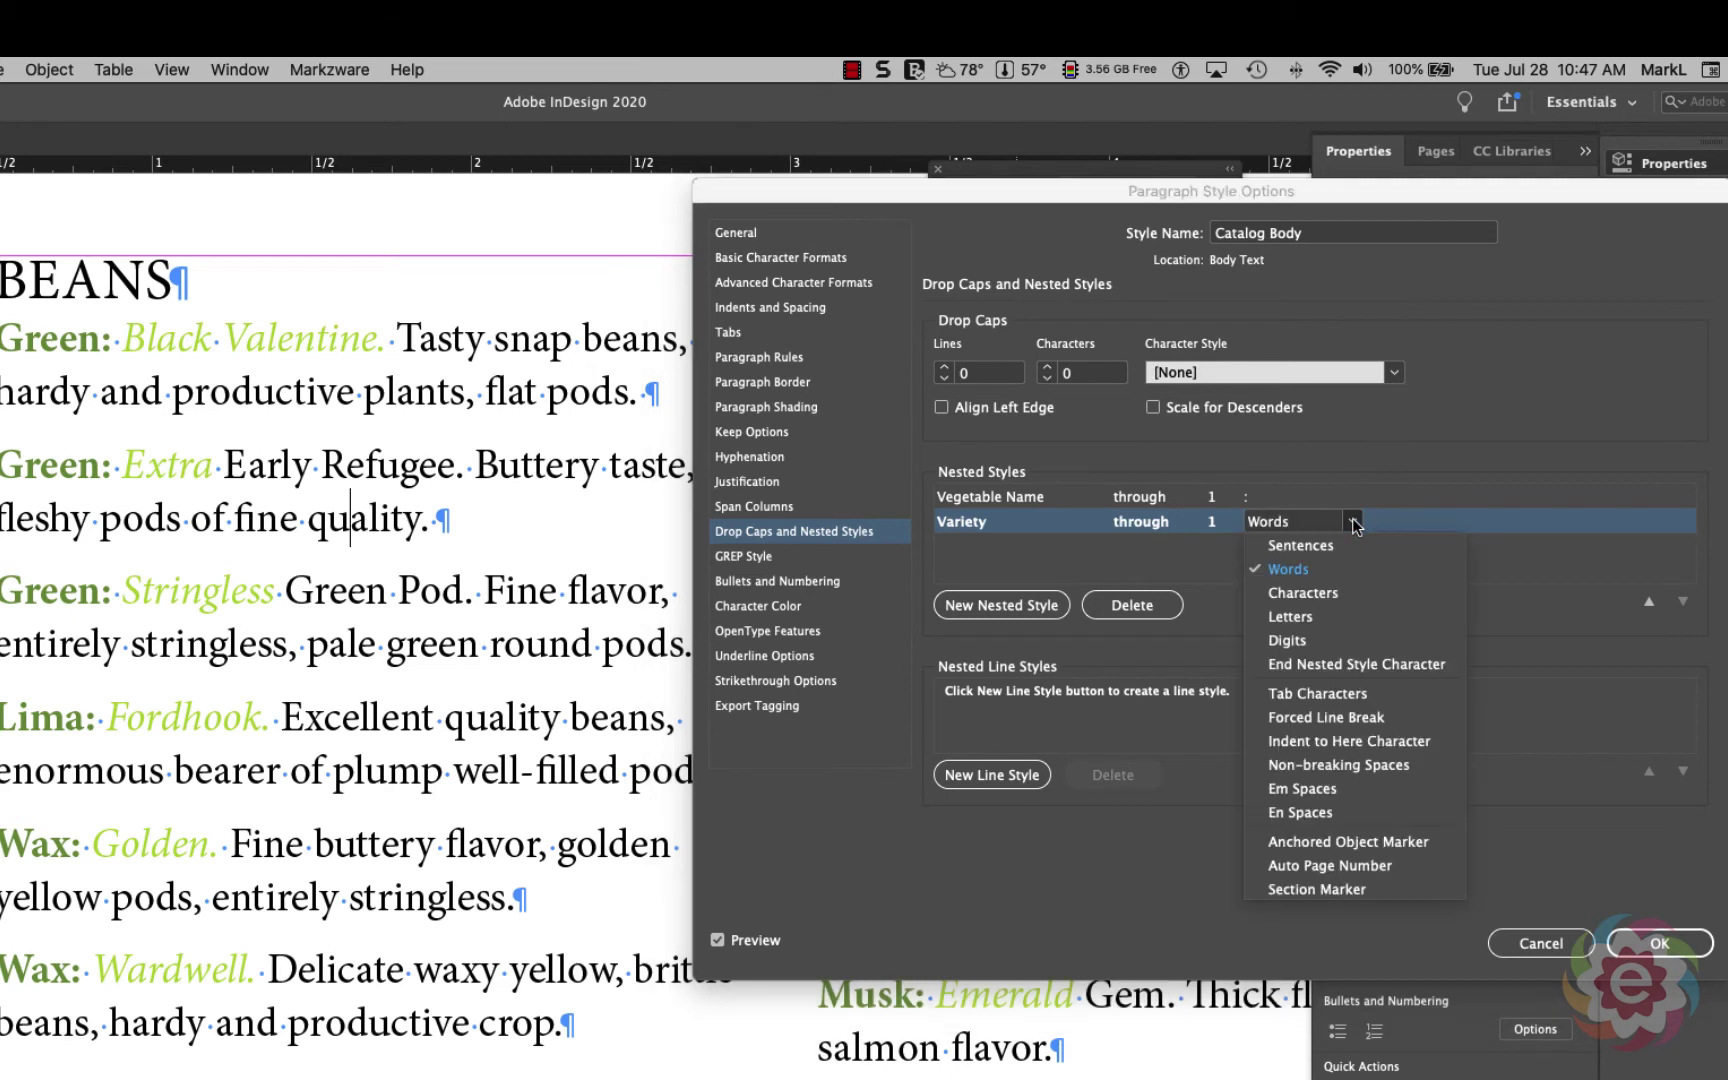
{"action": "left_click", "coordinate": [1342, 549]}
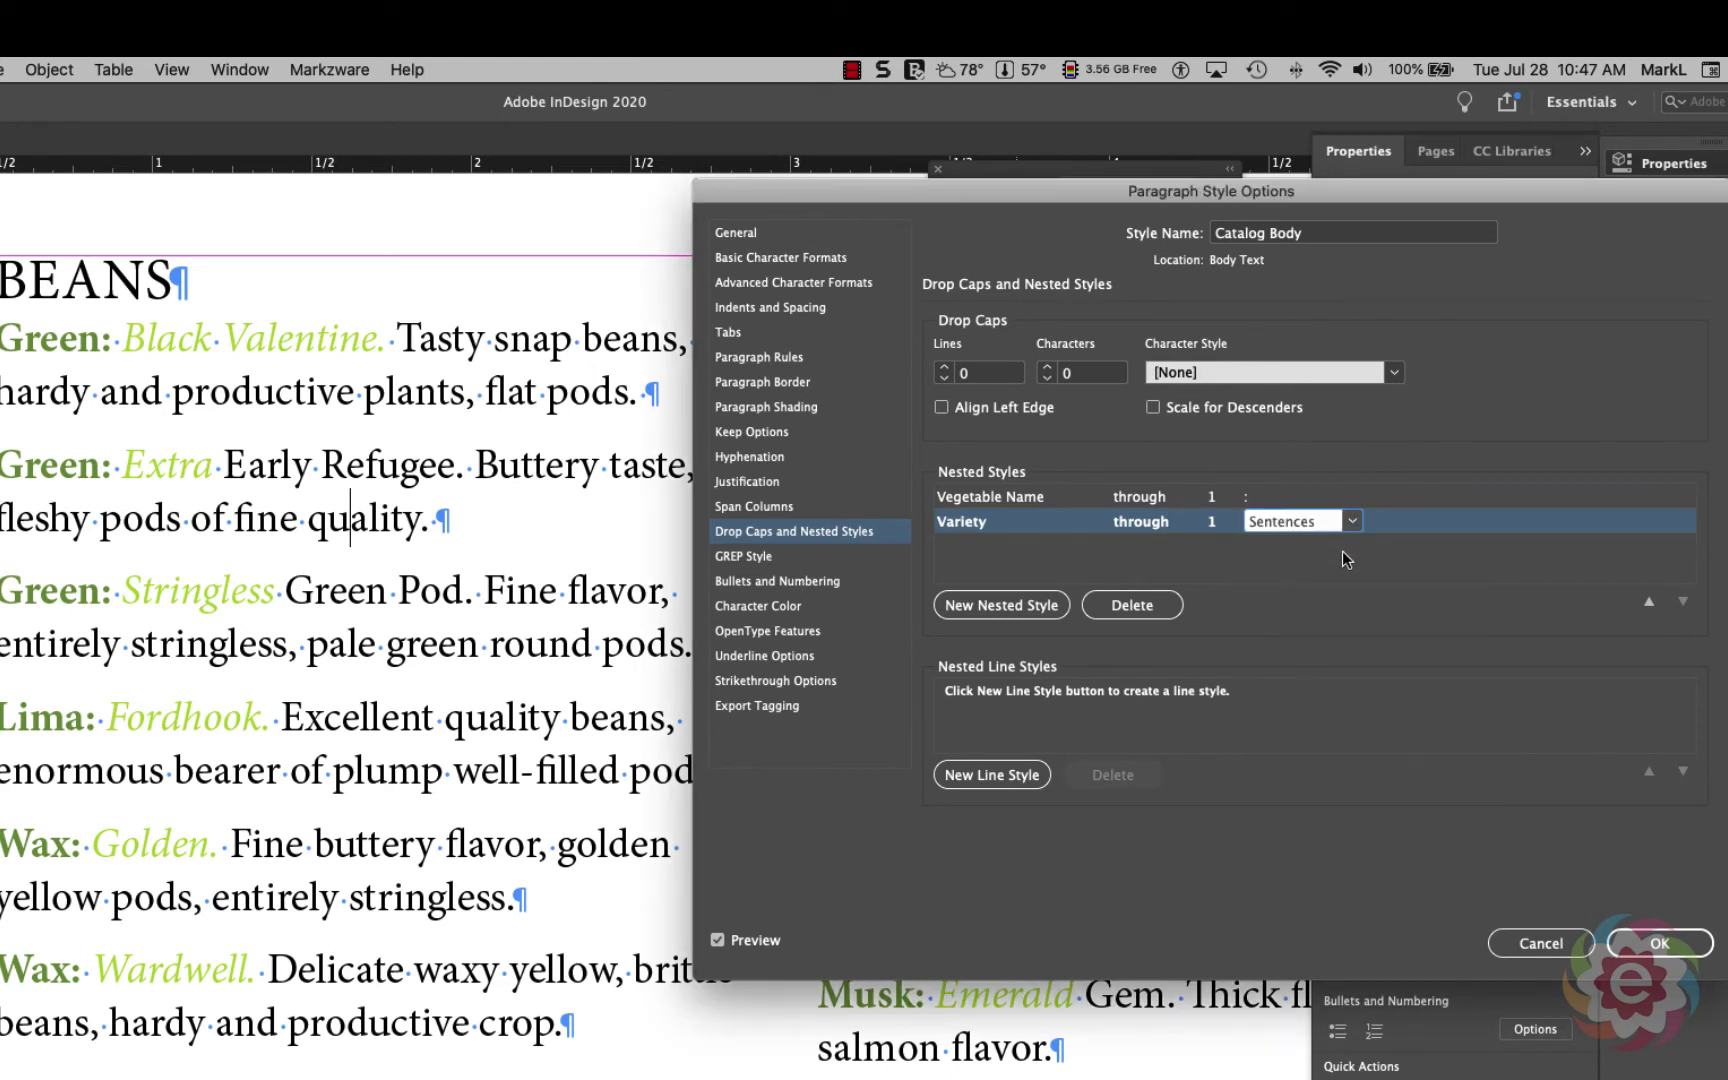
{"action": "left_click", "coordinate": [1342, 559]}
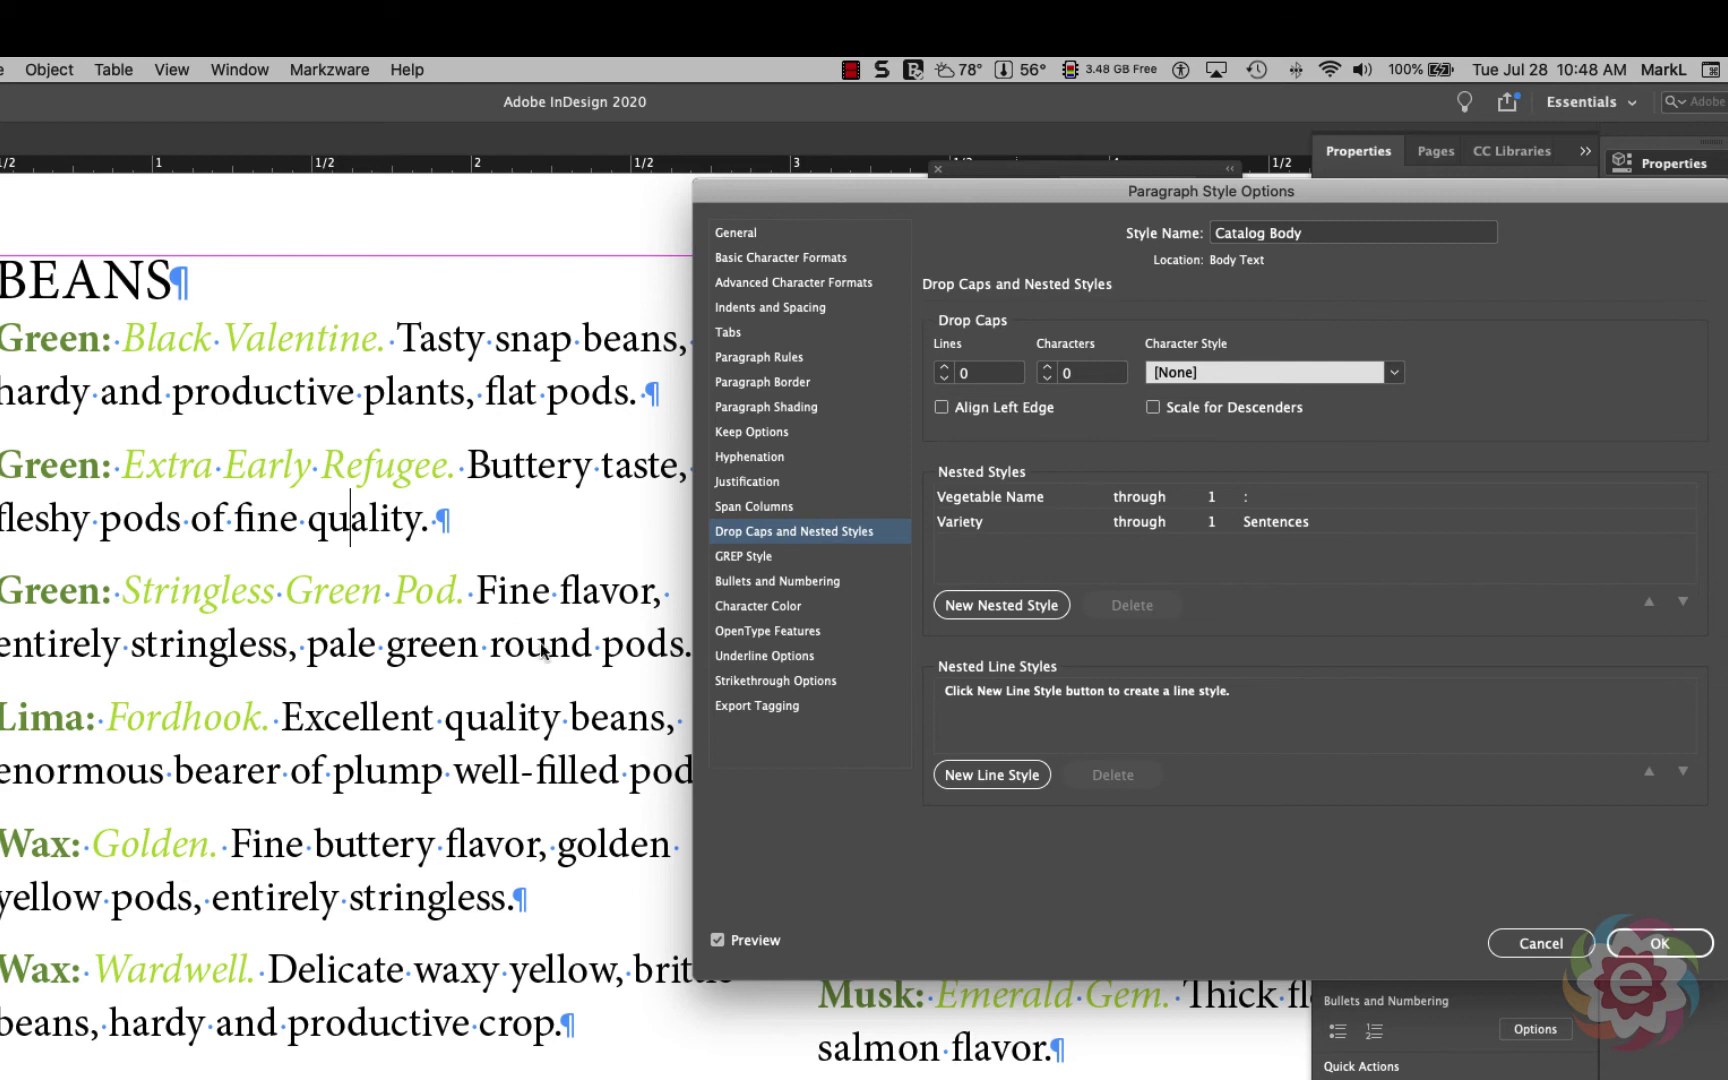
Step: Review the Variety nested style's range and unit options, keep it at through 1 Sentences, and save the Catalog Body style changes
{"action": "left_click", "coordinate": [1160, 525]}
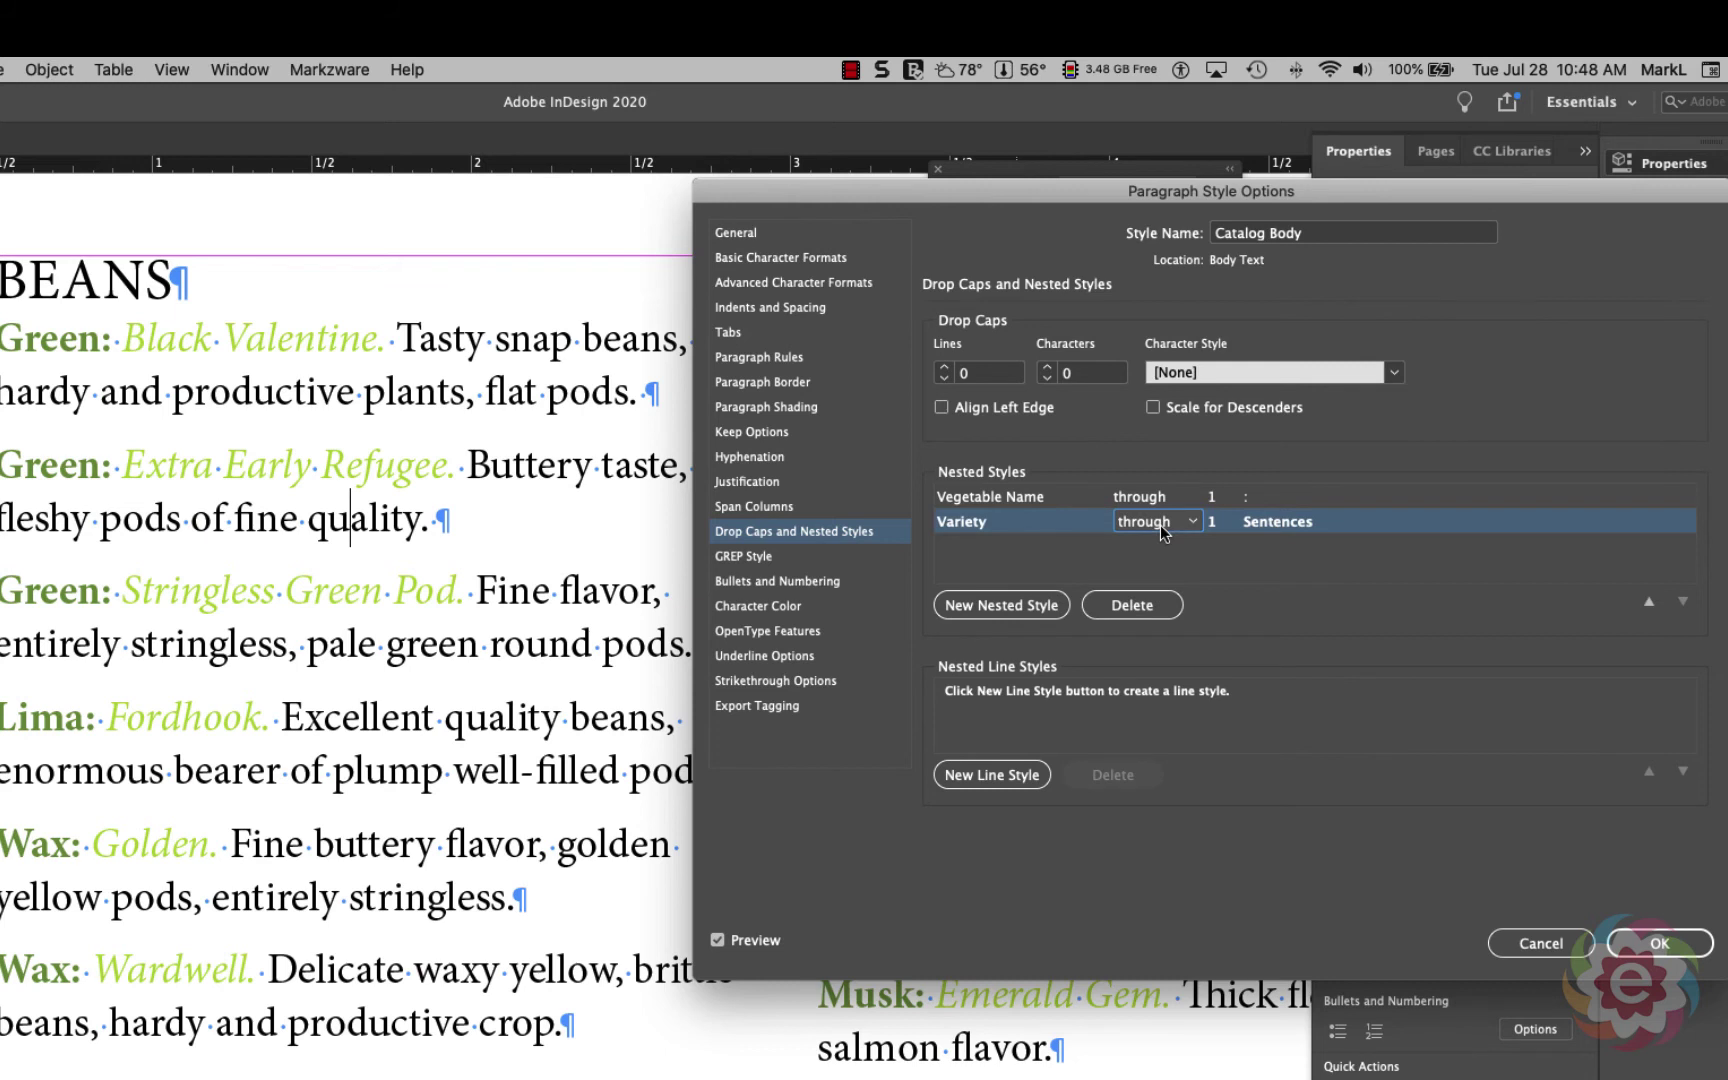
{"action": "left_click", "coordinate": [1160, 525]}
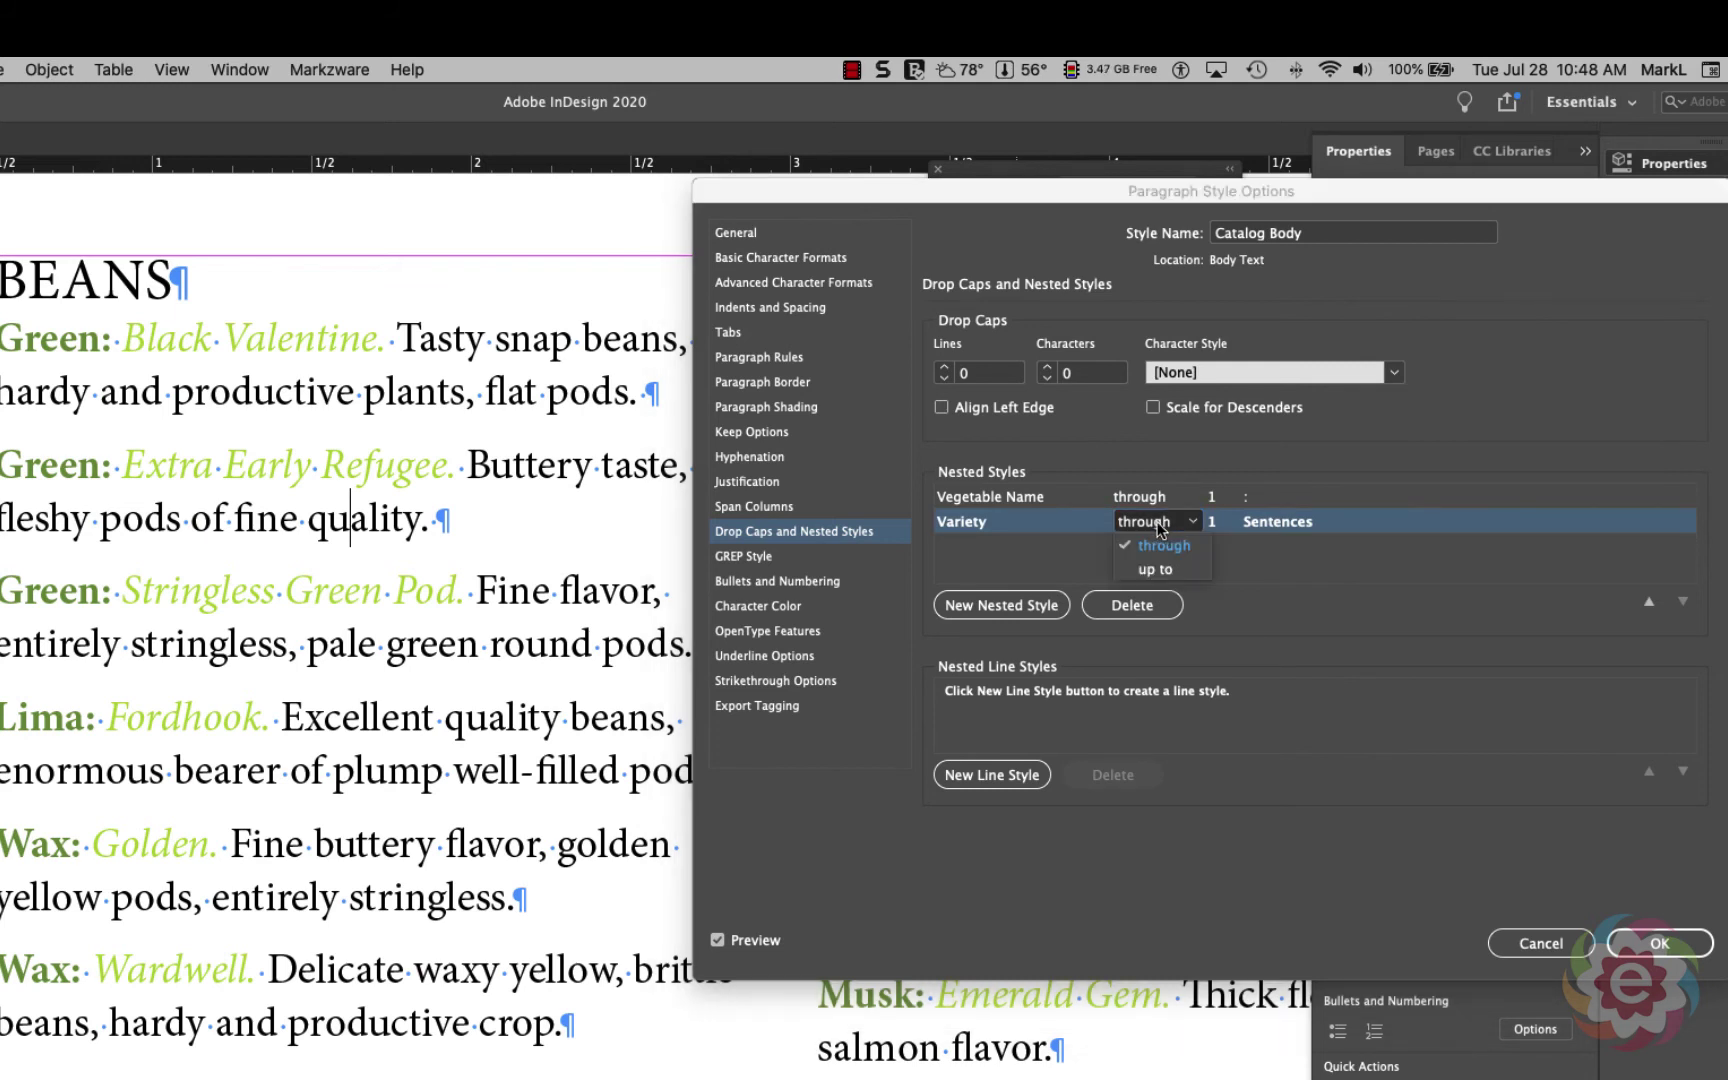
{"action": "left_click", "coordinate": [1163, 544]}
{"action": "left_click", "coordinate": [1305, 522]}
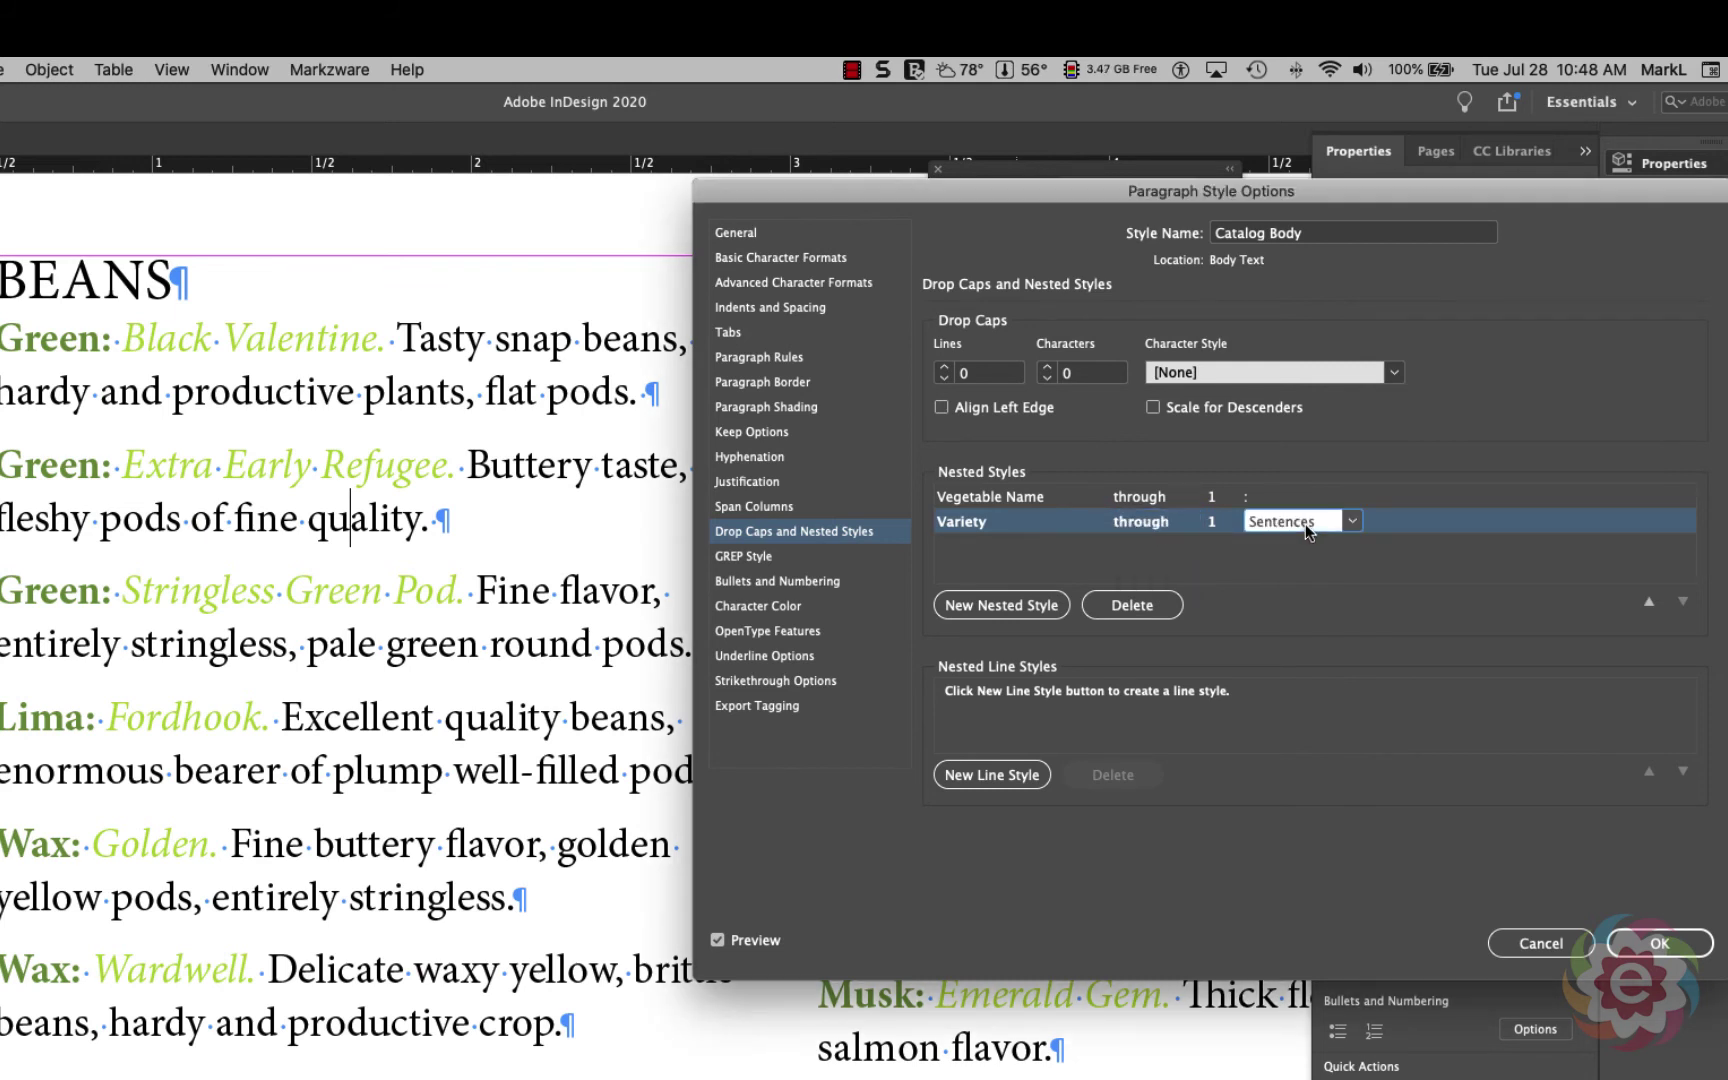
{"action": "left_click", "coordinate": [1356, 521]}
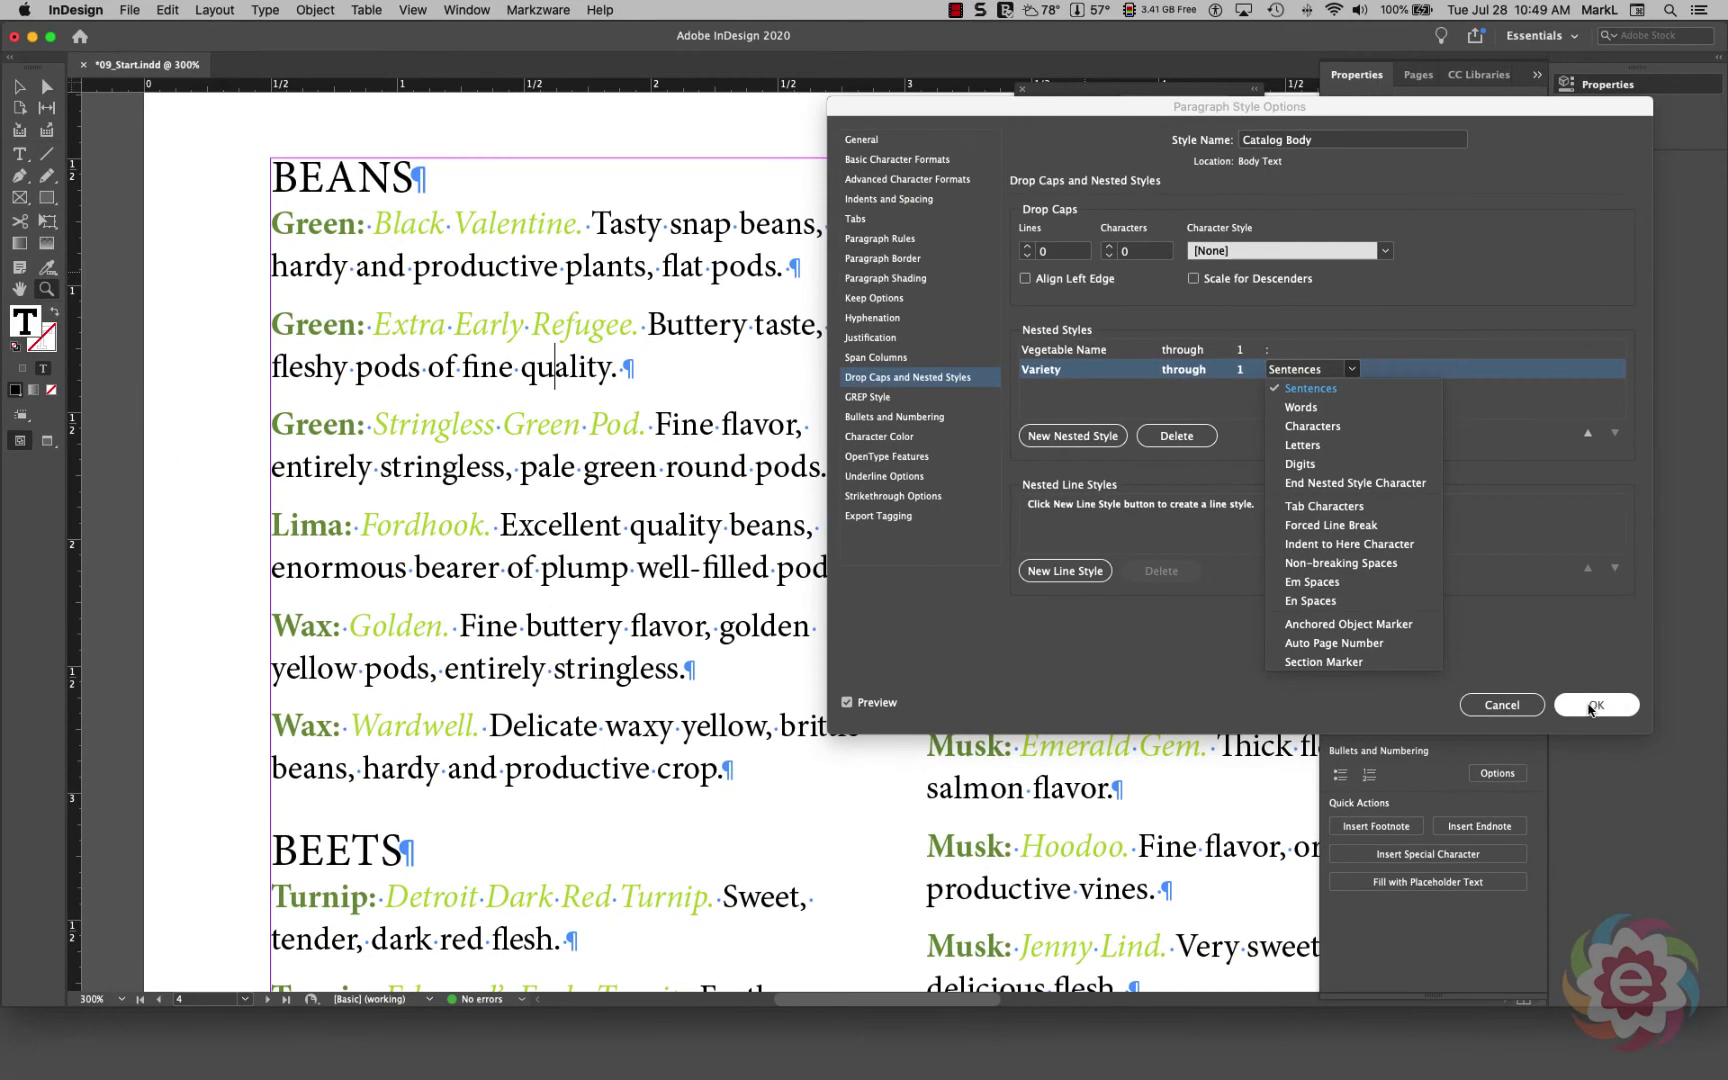
{"action": "left_click", "coordinate": [1605, 762]}
{"action": "left_click", "coordinate": [1605, 762]}
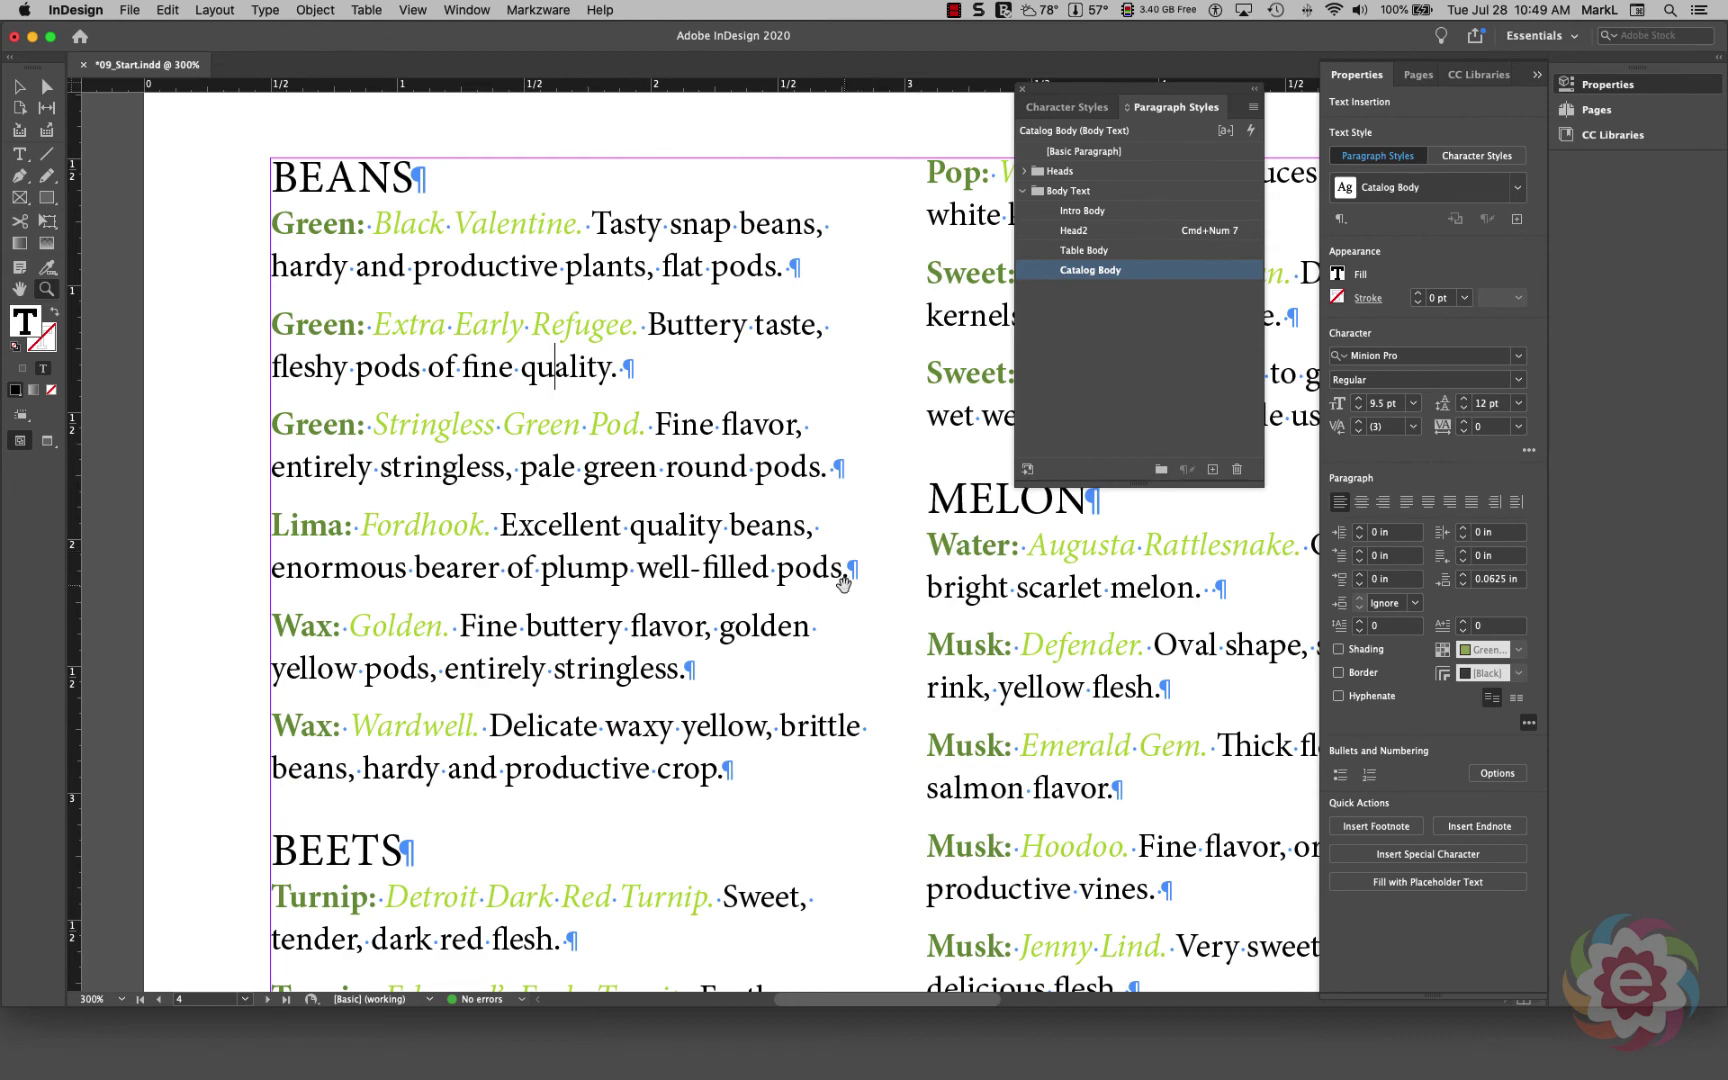
Step: Inspect the formatting and paragraph style of the variety names in the two Turnip entries under BEETS by placing the text cursor in each
{"action": "scroll", "coordinate": [852, 557], "scroll_direction": "down", "scroll_amount": 3}
{"action": "left_click_drag", "start_coordinate": [852, 557], "coordinate": [818, 108]}
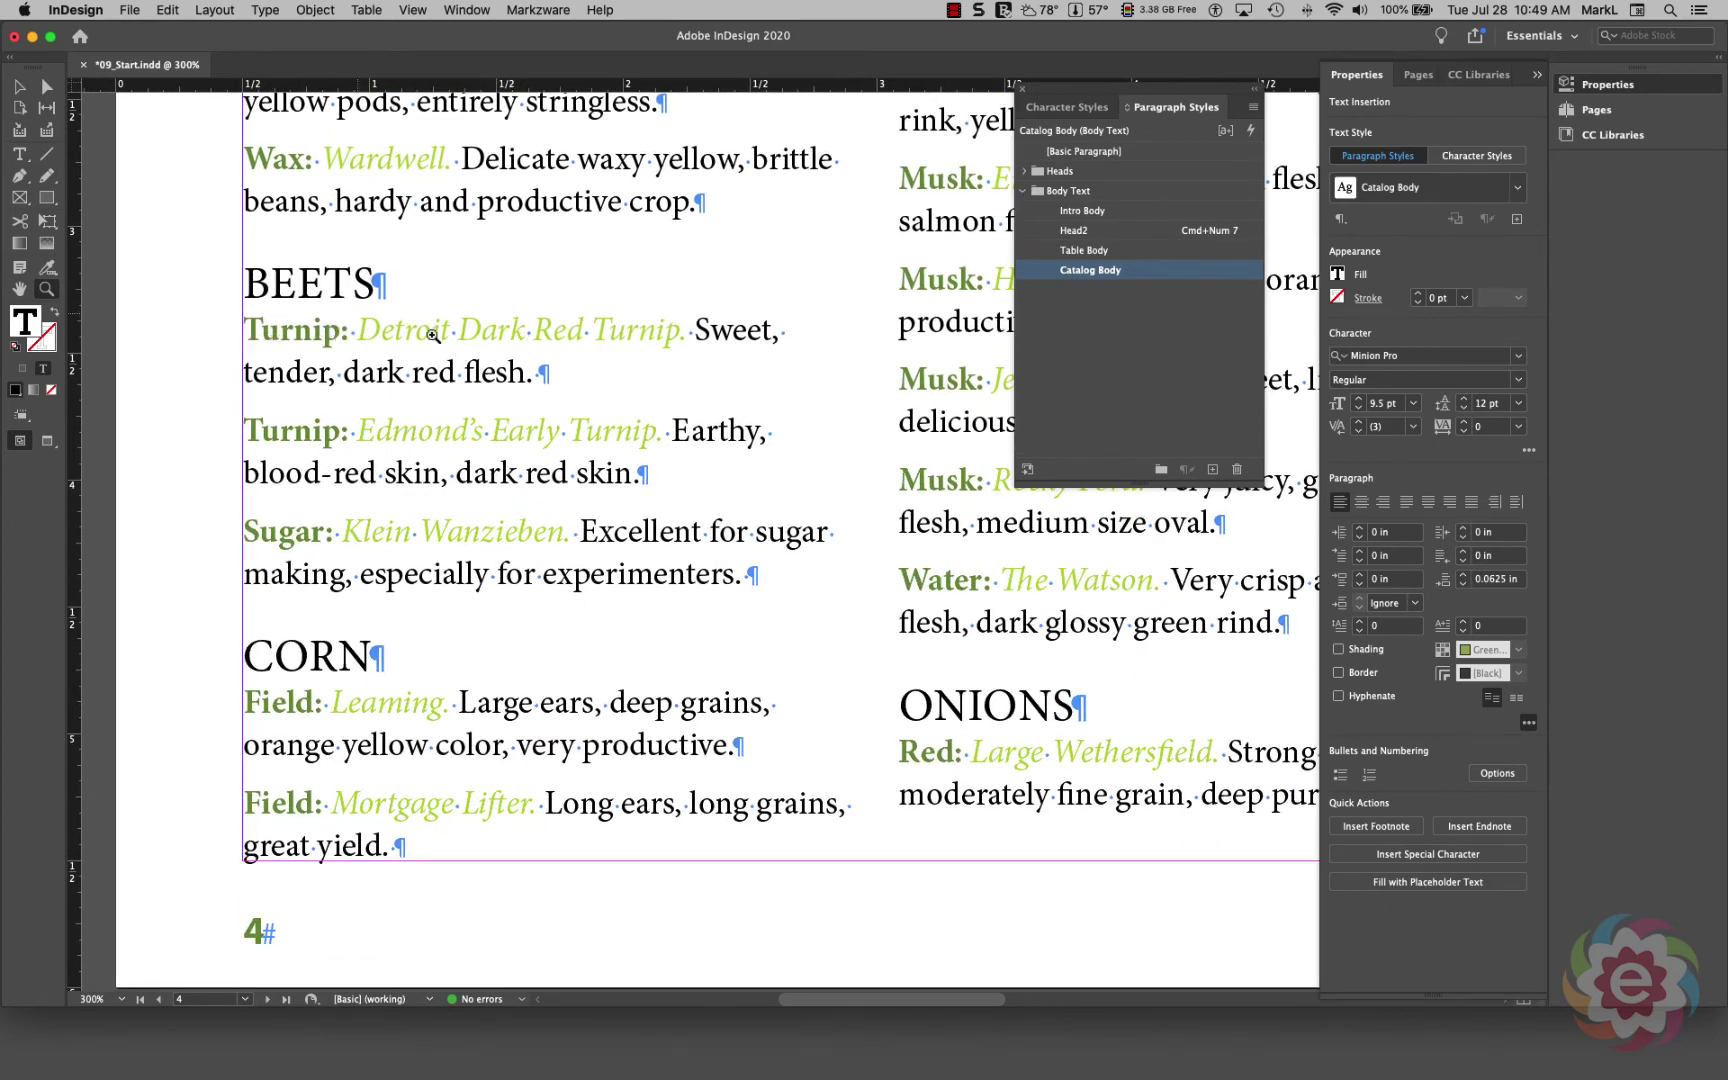
{"action": "left_click", "coordinate": [24, 155]}
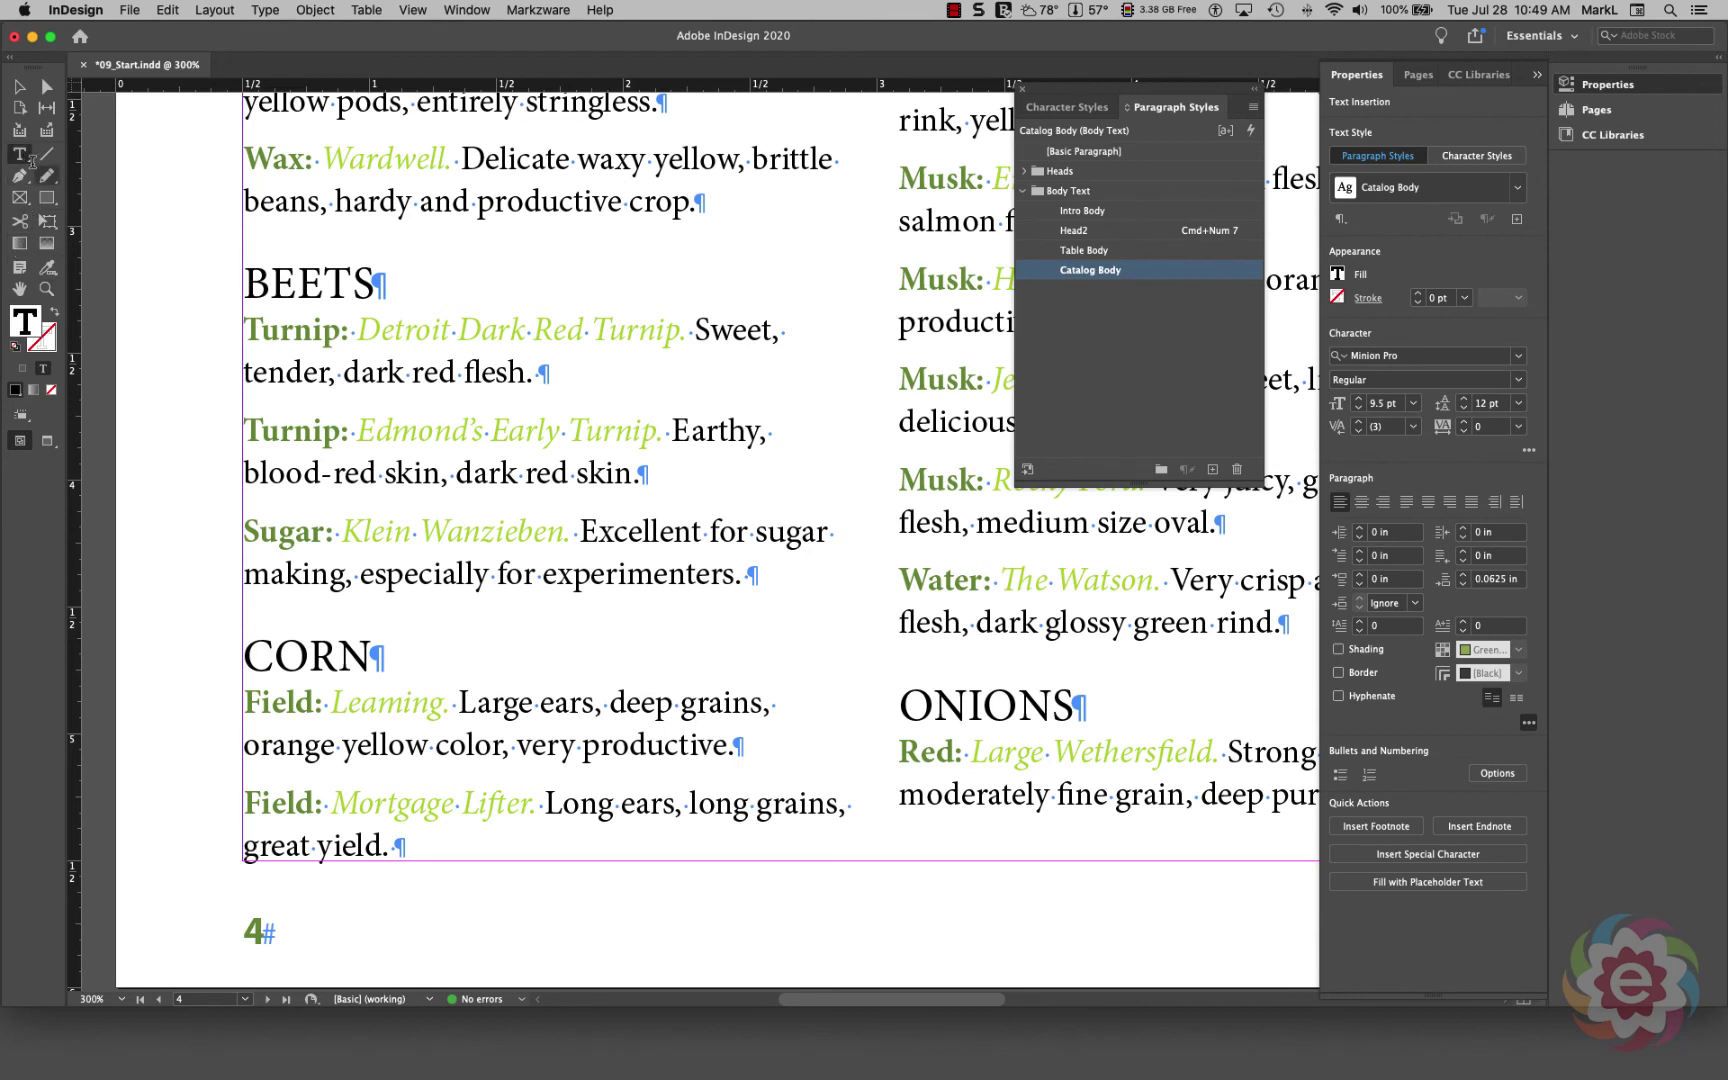
{"action": "left_click", "coordinate": [622, 338]}
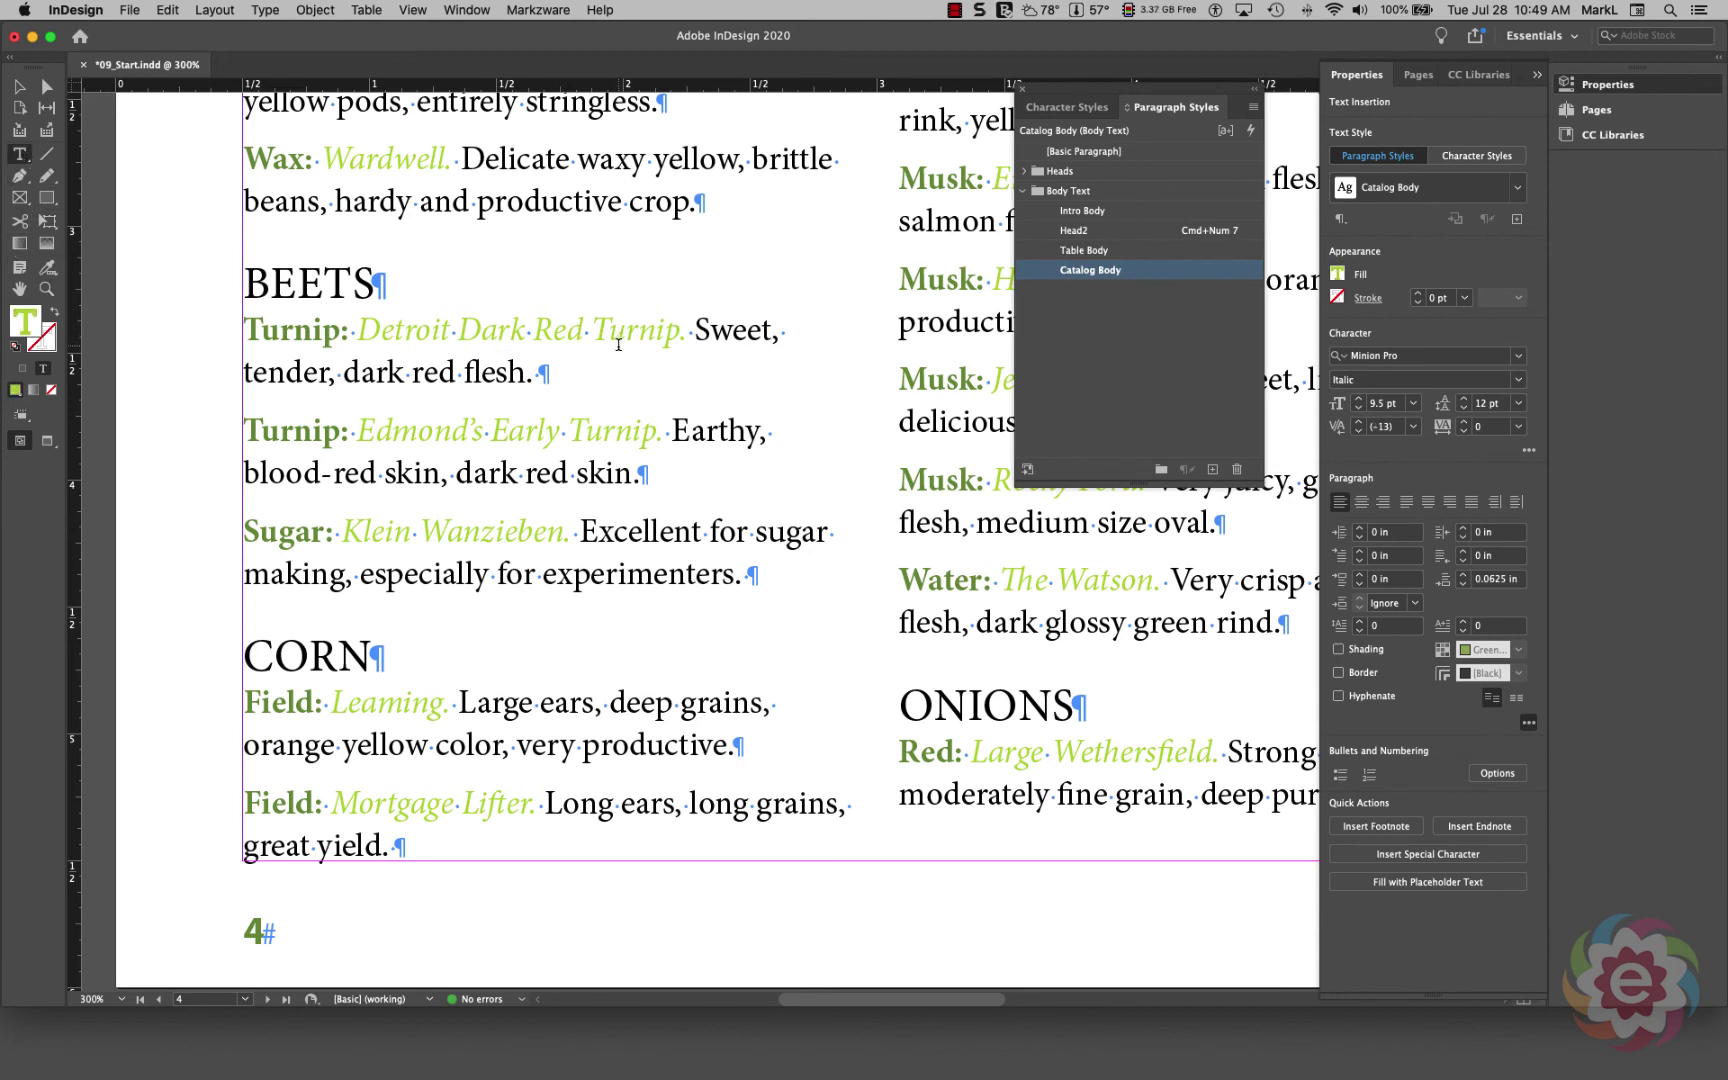
{"action": "left_click", "coordinate": [524, 432]}
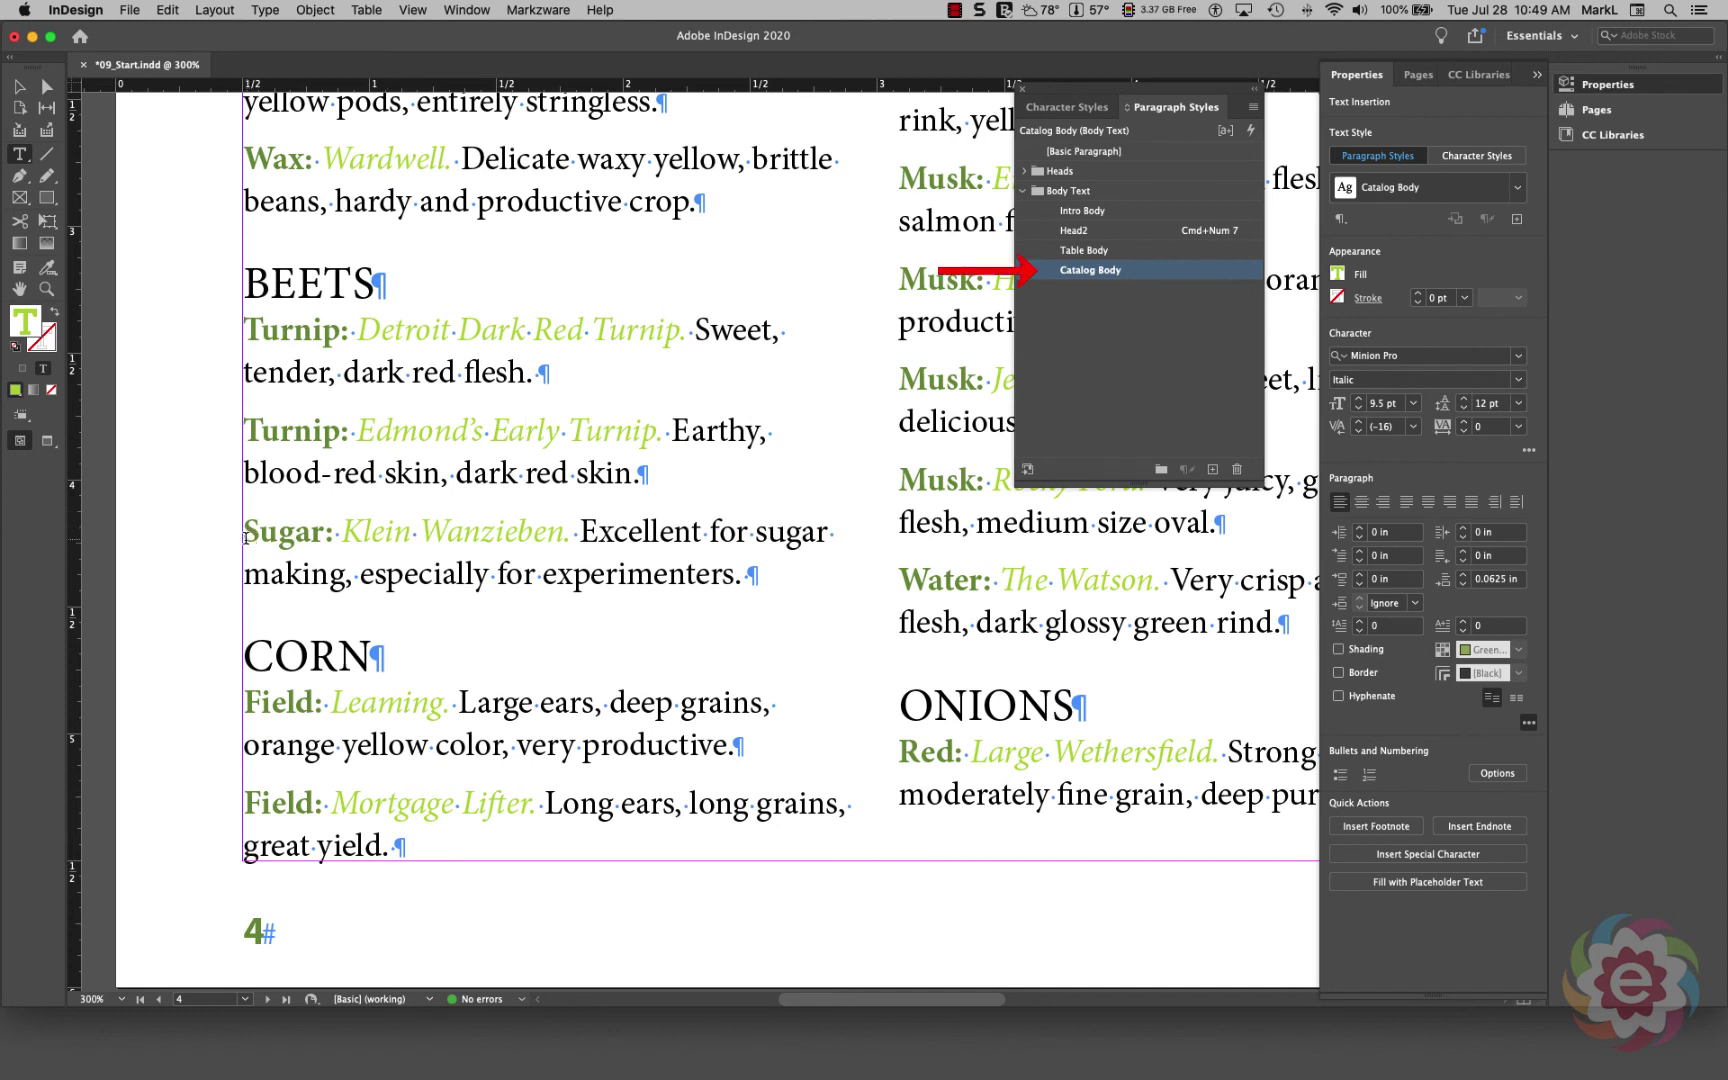